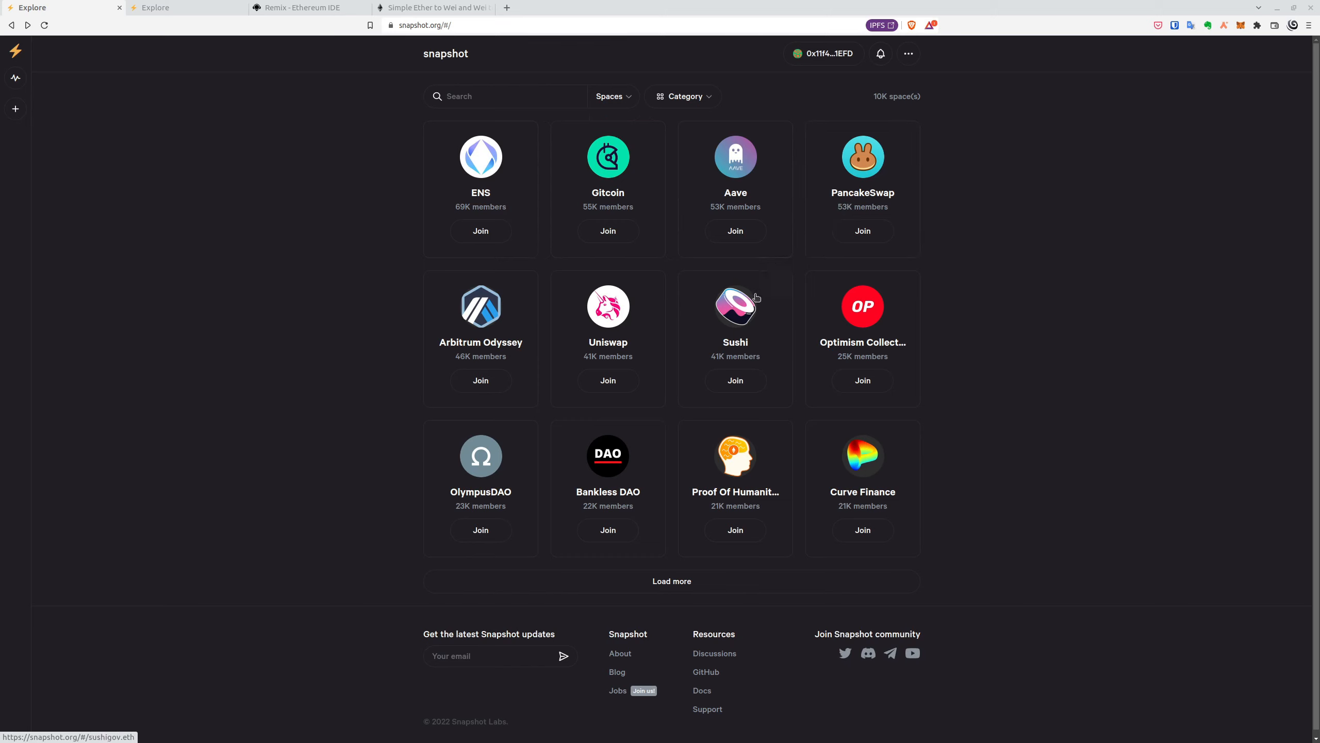
- Open the Sushi space card from the popular spaces on the Explore page
{"action": "left_click", "coordinate": [732, 352]}
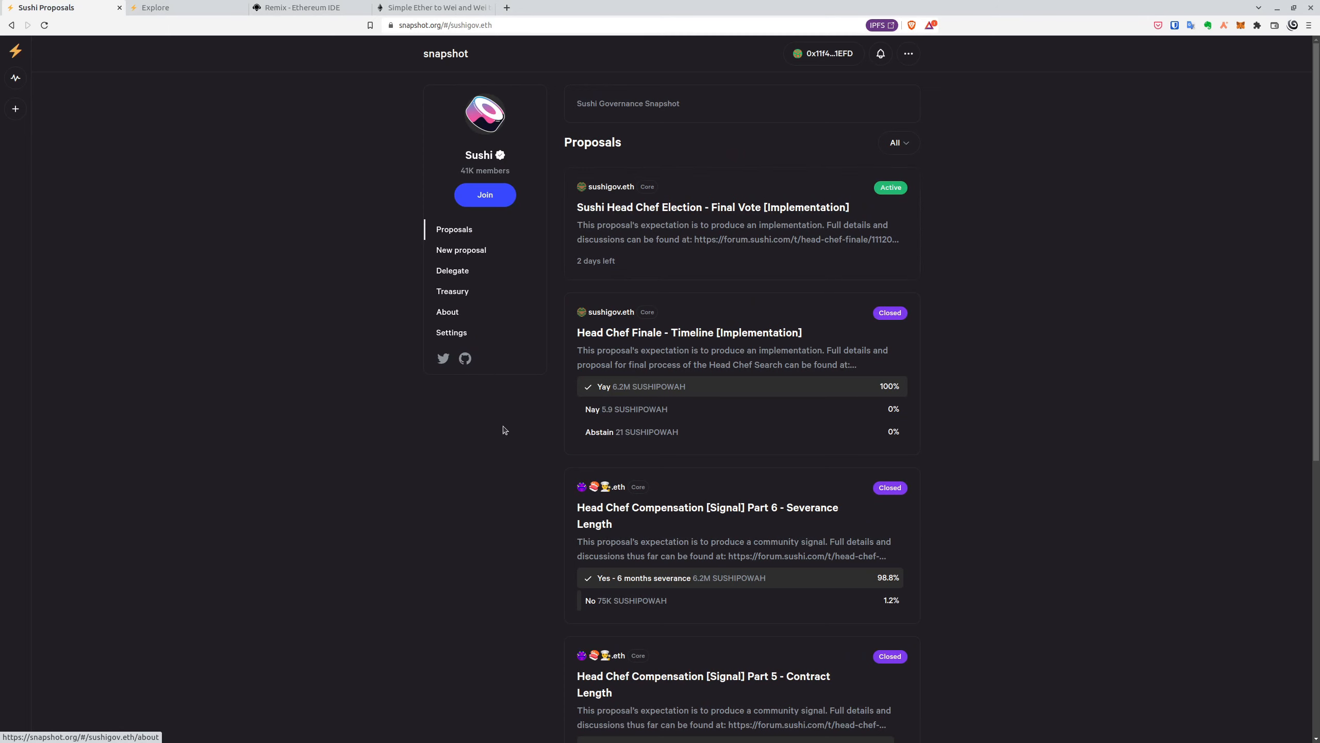
- Join the Sushi space so its button reads Joined
{"action": "left_click", "coordinate": [489, 195]}
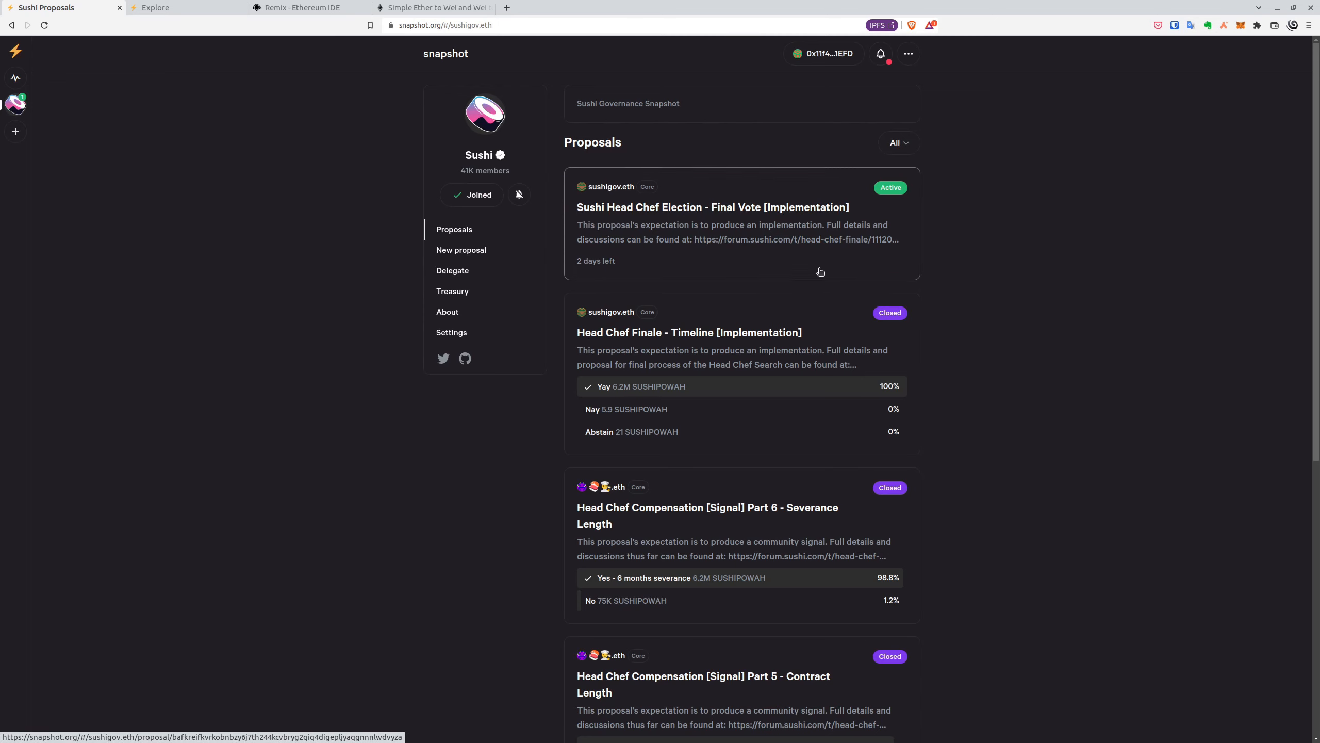
{"action": "scroll", "coordinate": [791, 252], "scroll_direction": "down", "scroll_amount": 1}
{"action": "scroll", "coordinate": [779, 242], "scroll_direction": "up", "scroll_amount": 1}
- Open the Head Chef Election – Final Vote proposal and scroll to its voting options
{"action": "left_click", "coordinate": [767, 236]}
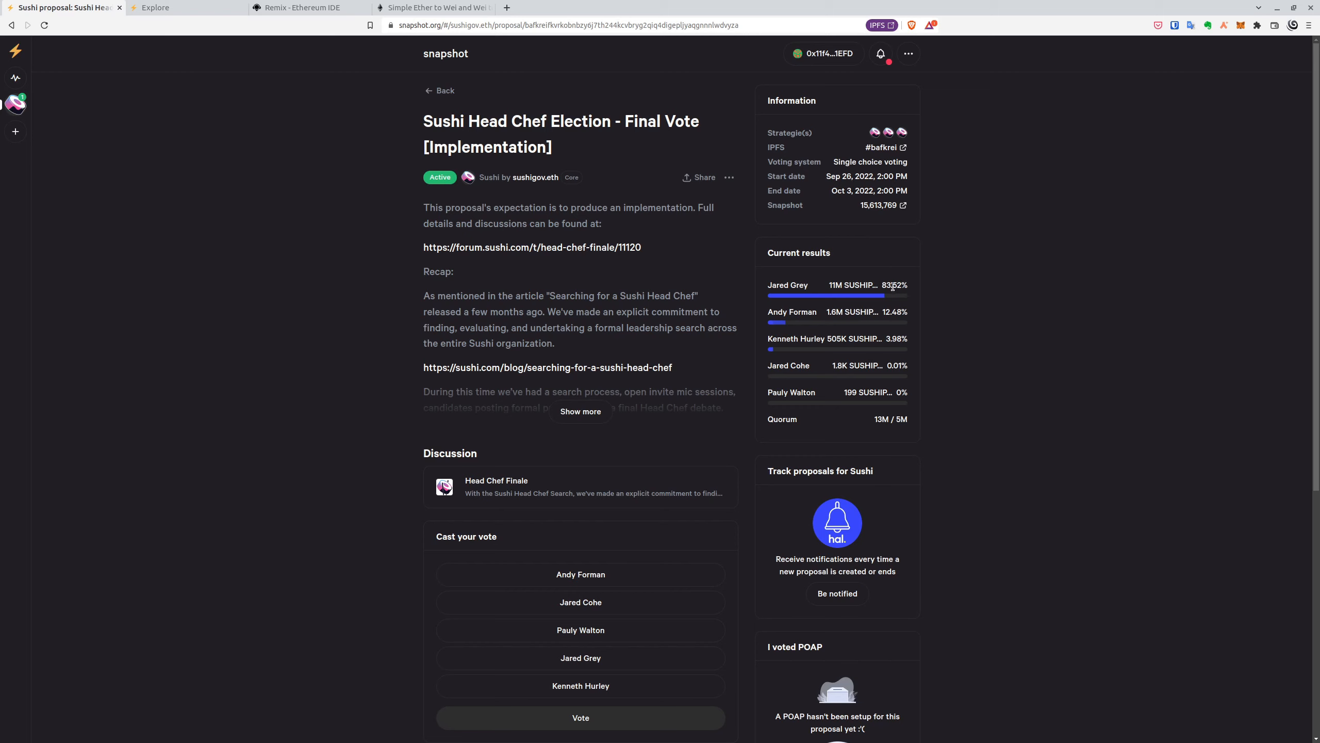
{"action": "scroll", "coordinate": [690, 338], "scroll_direction": "down", "scroll_amount": 3}
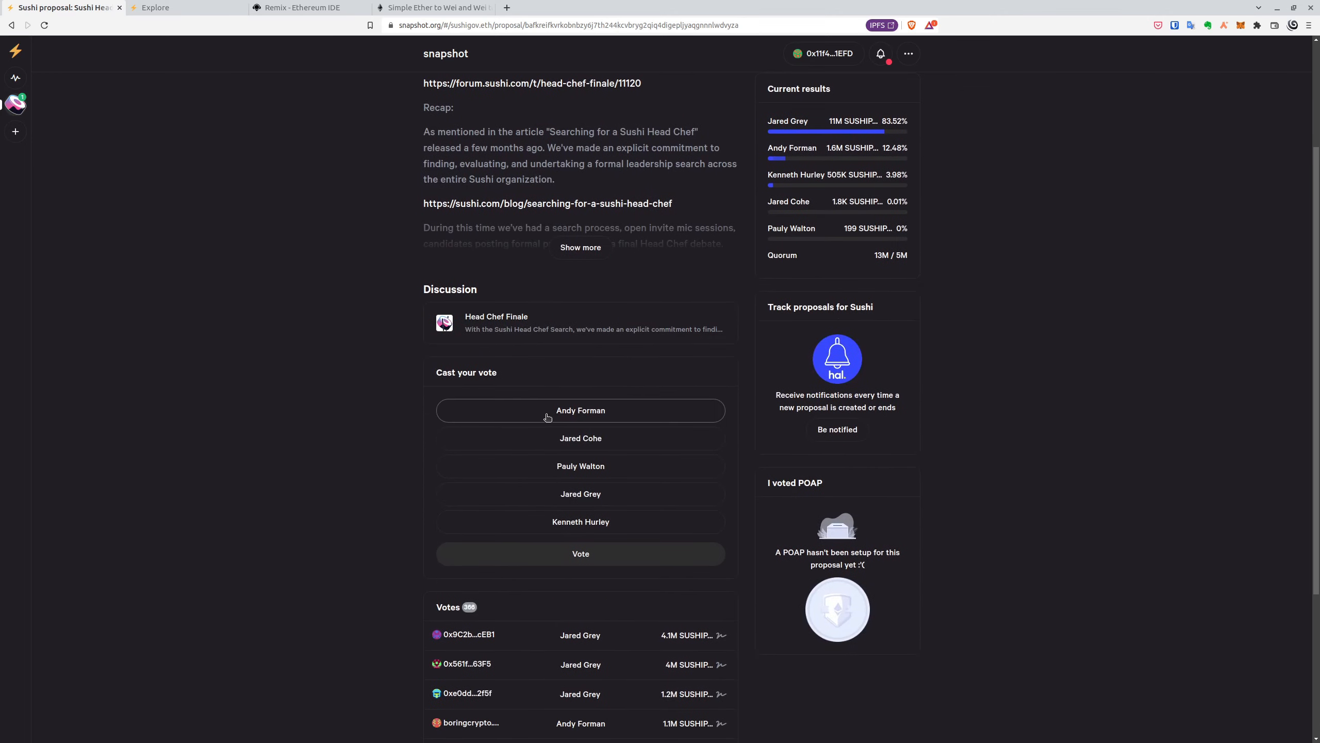
{"action": "scroll", "coordinate": [572, 411], "scroll_direction": "down", "scroll_amount": 1}
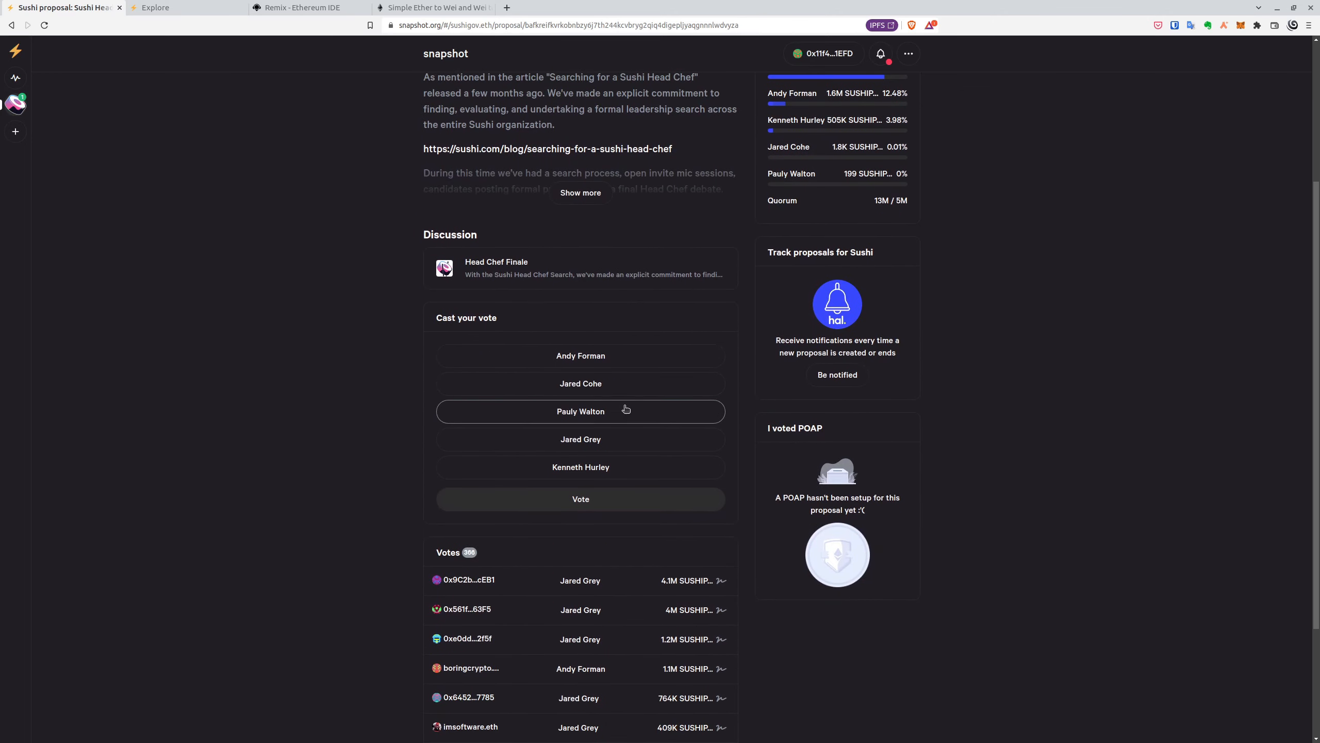
{"action": "left_click", "coordinate": [615, 359]}
{"action": "scroll", "coordinate": [619, 383], "scroll_direction": "down", "scroll_amount": 2}
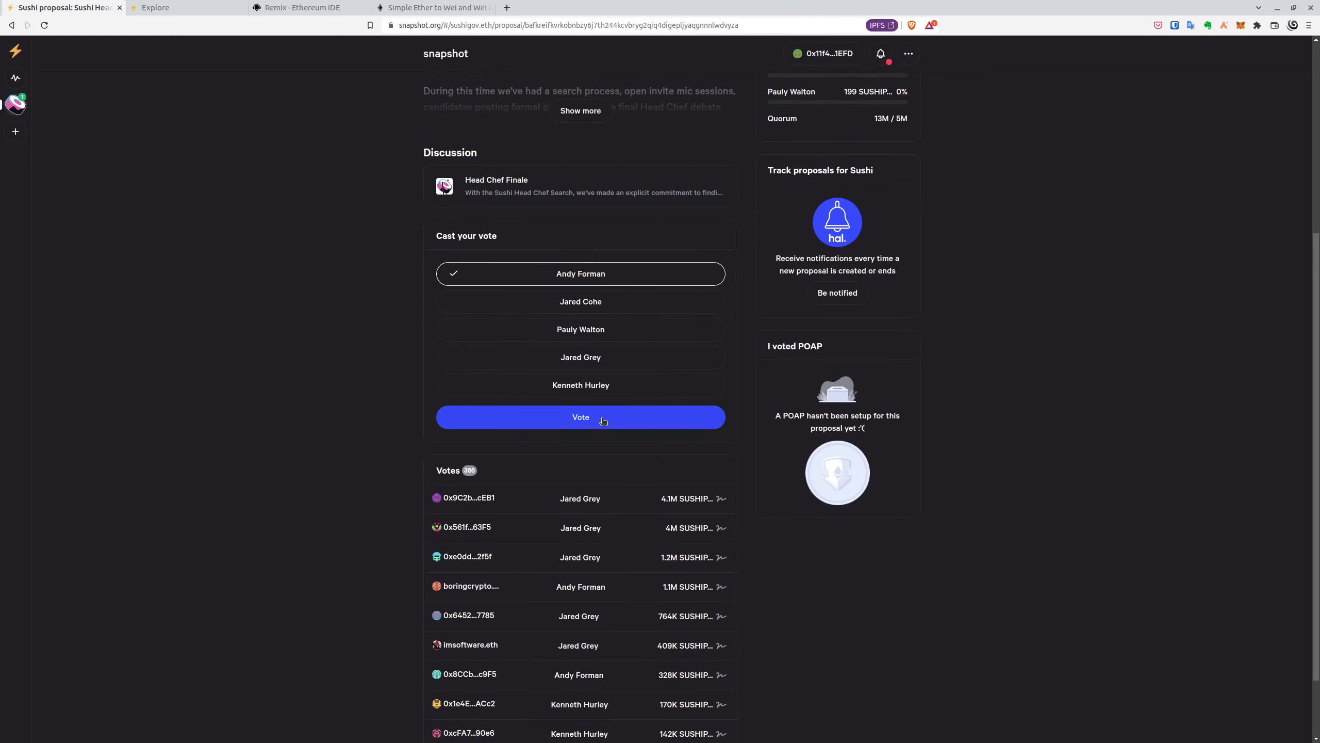
{"action": "left_click", "coordinate": [595, 420]}
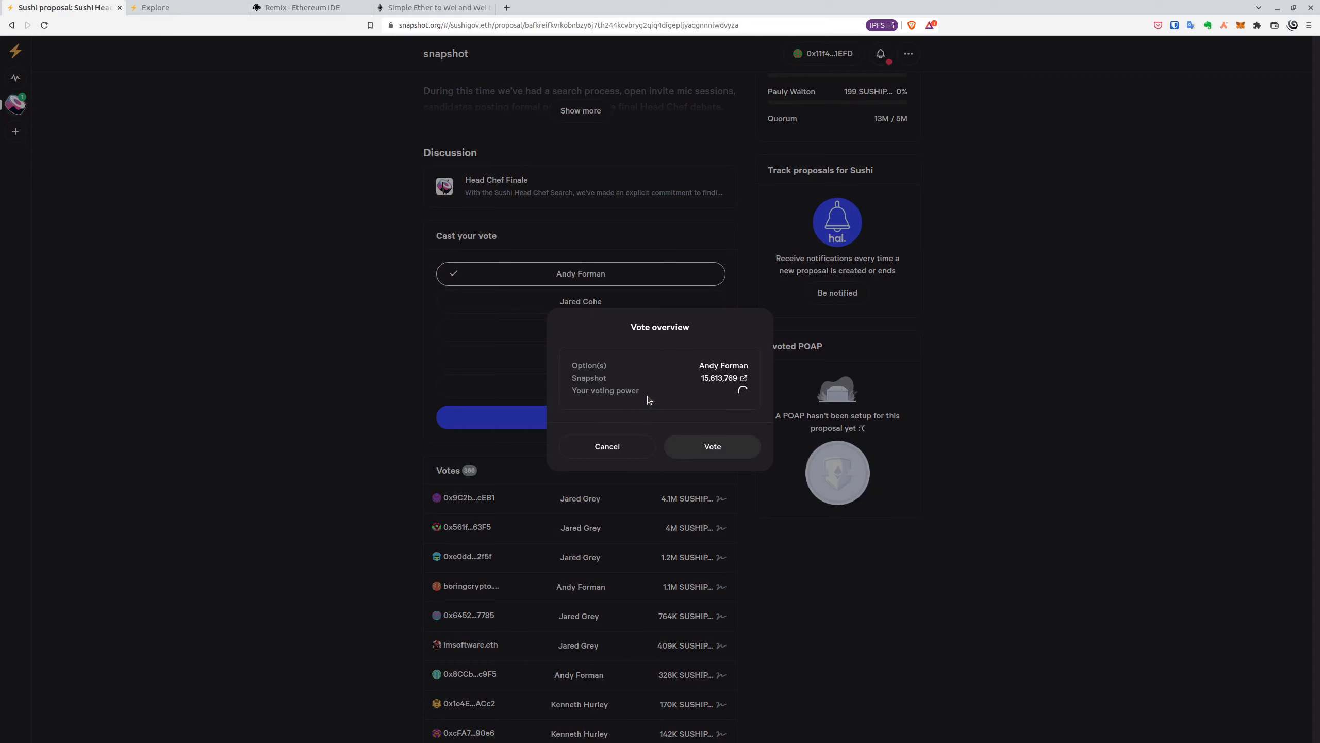
{"action": "mouse_move", "coordinate": [718, 398]}
{"action": "left_click", "coordinate": [616, 444]}
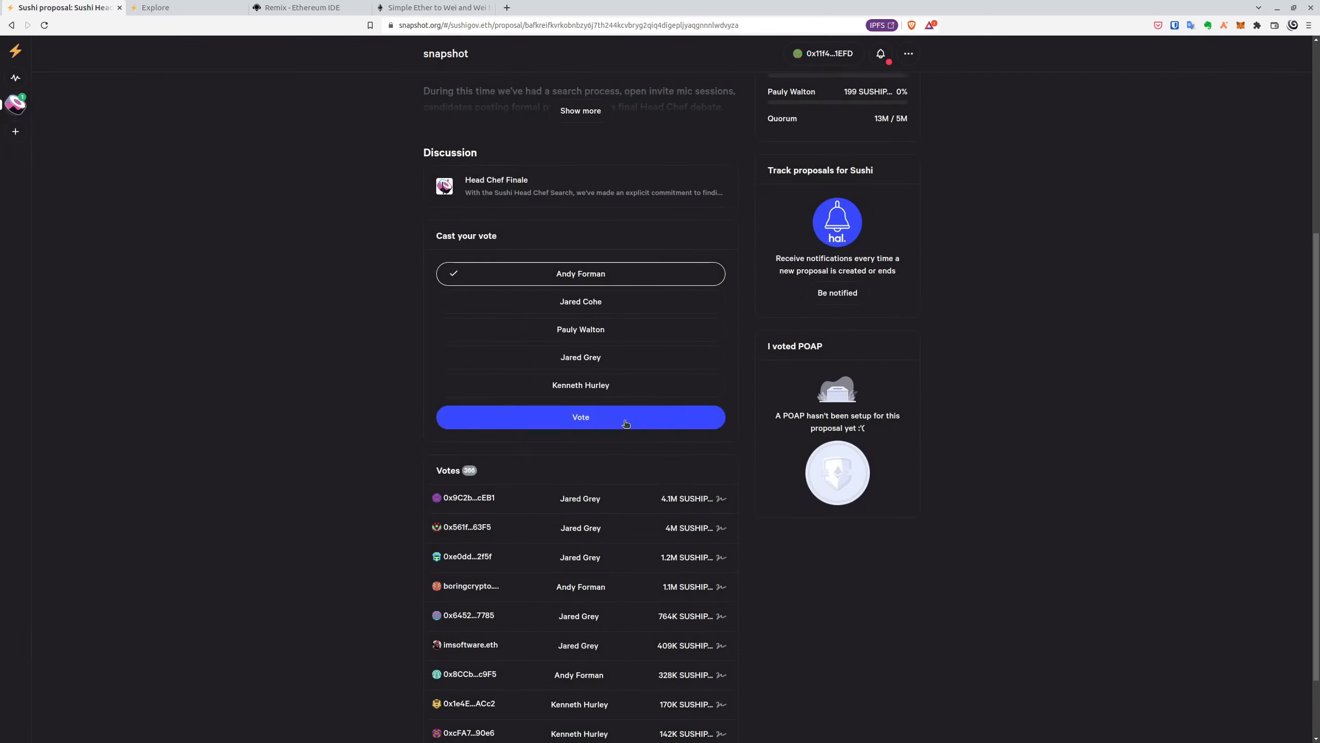
{"action": "scroll", "coordinate": [535, 382], "scroll_direction": "down", "scroll_amount": 2}
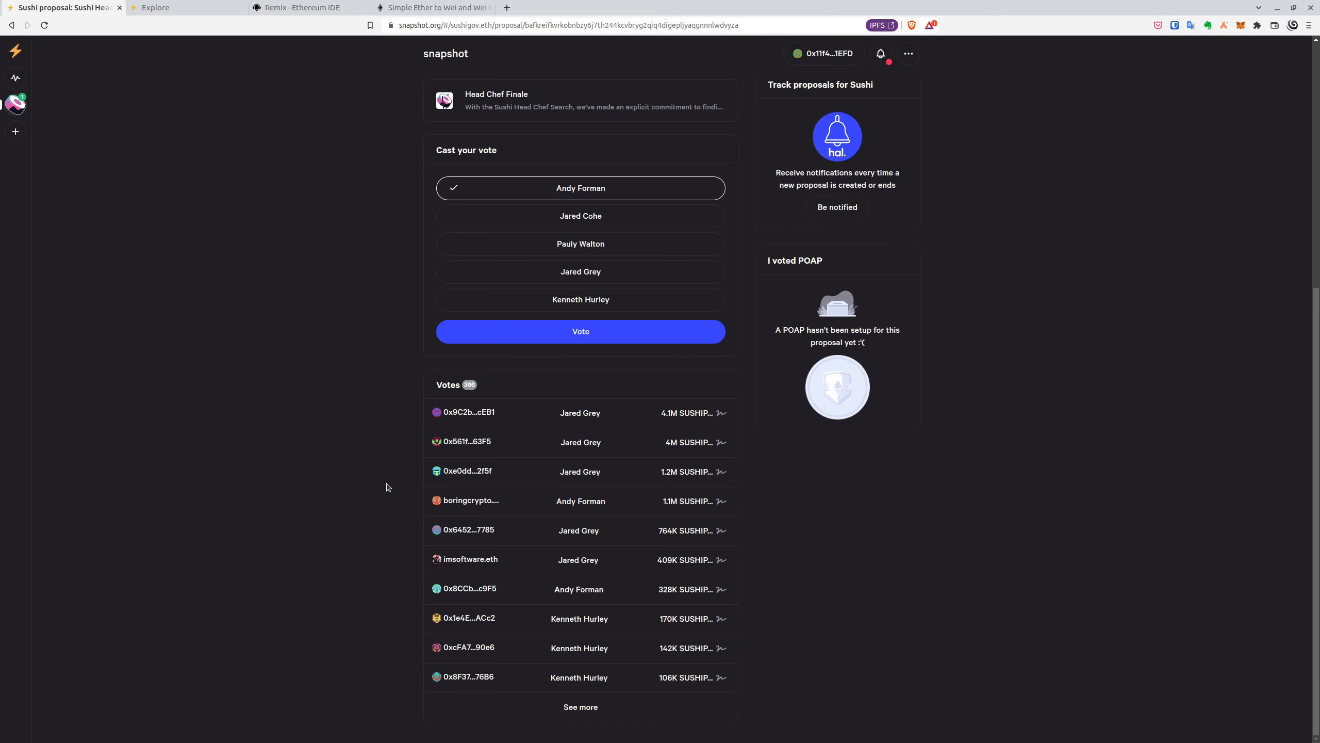
- Check the top voter's profile About tab, then start the Create a space wizard
{"action": "left_click", "coordinate": [485, 414]}
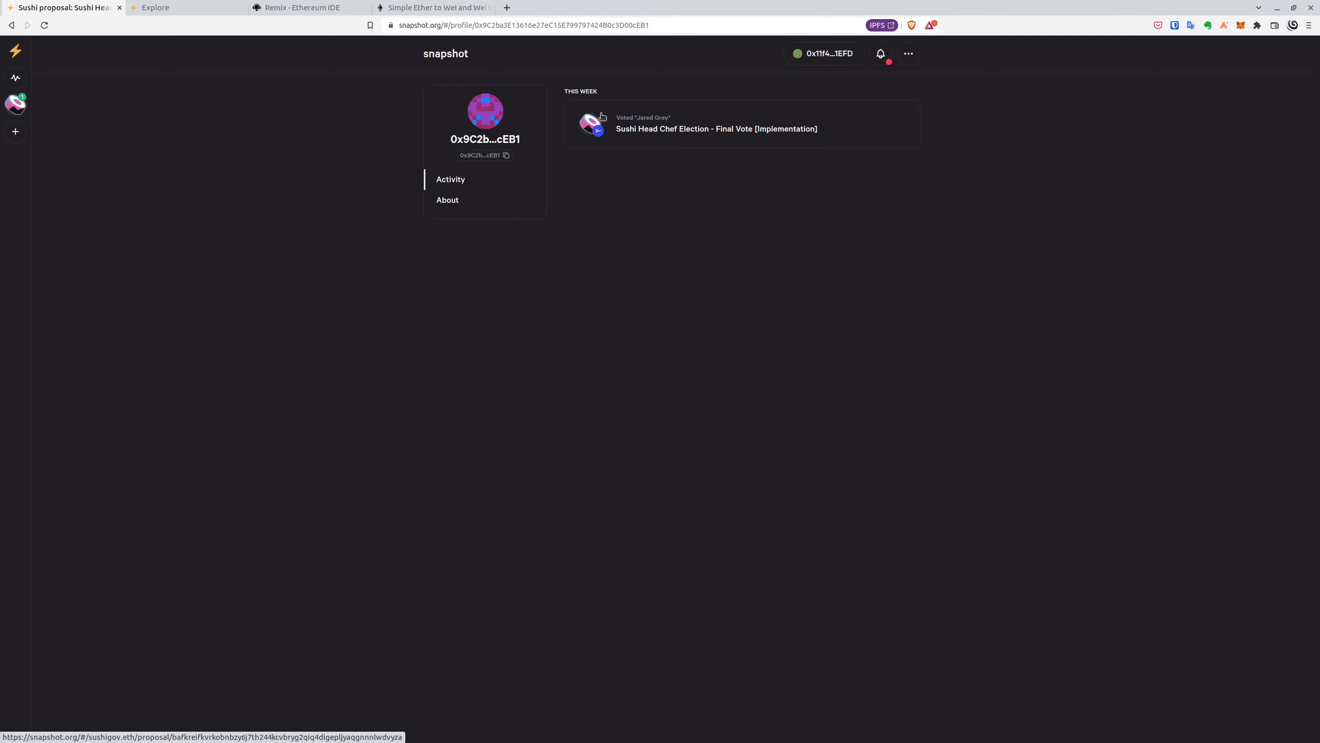
{"action": "left_click", "coordinate": [449, 202]}
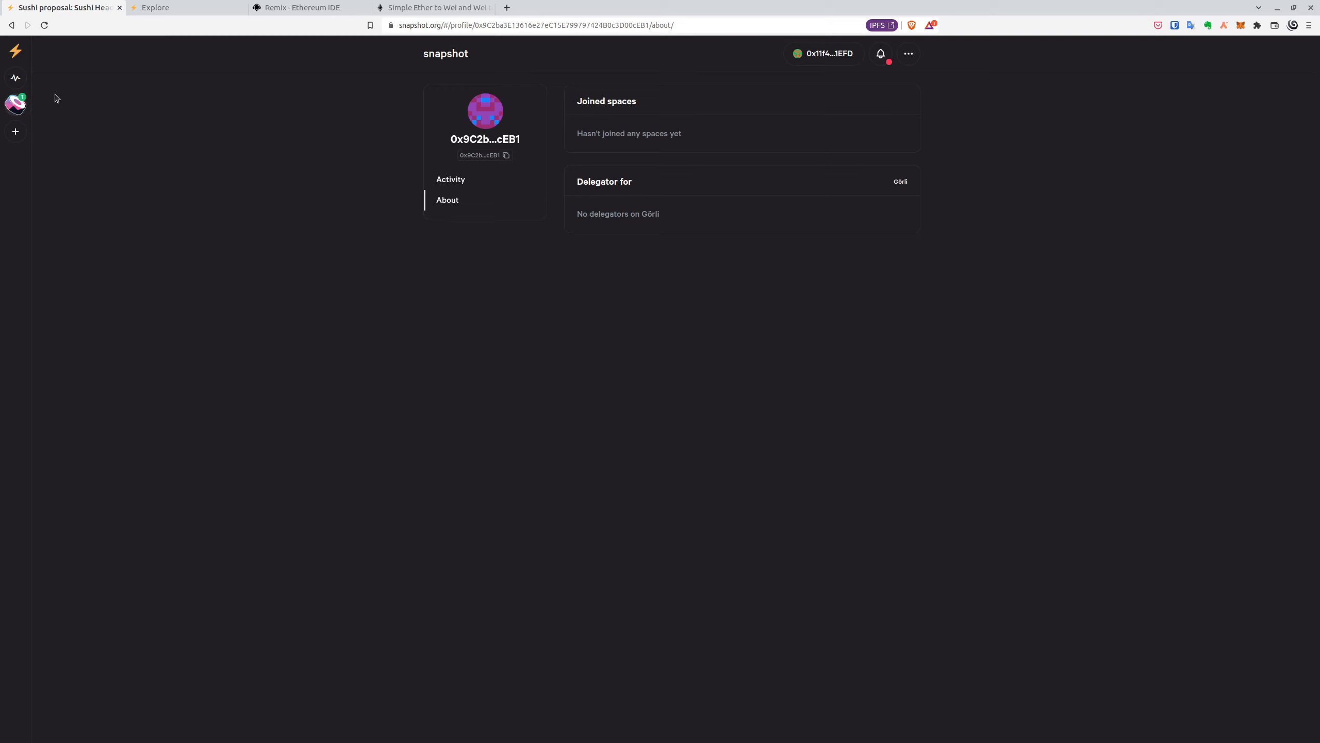
{"action": "left_click", "coordinate": [15, 133]}
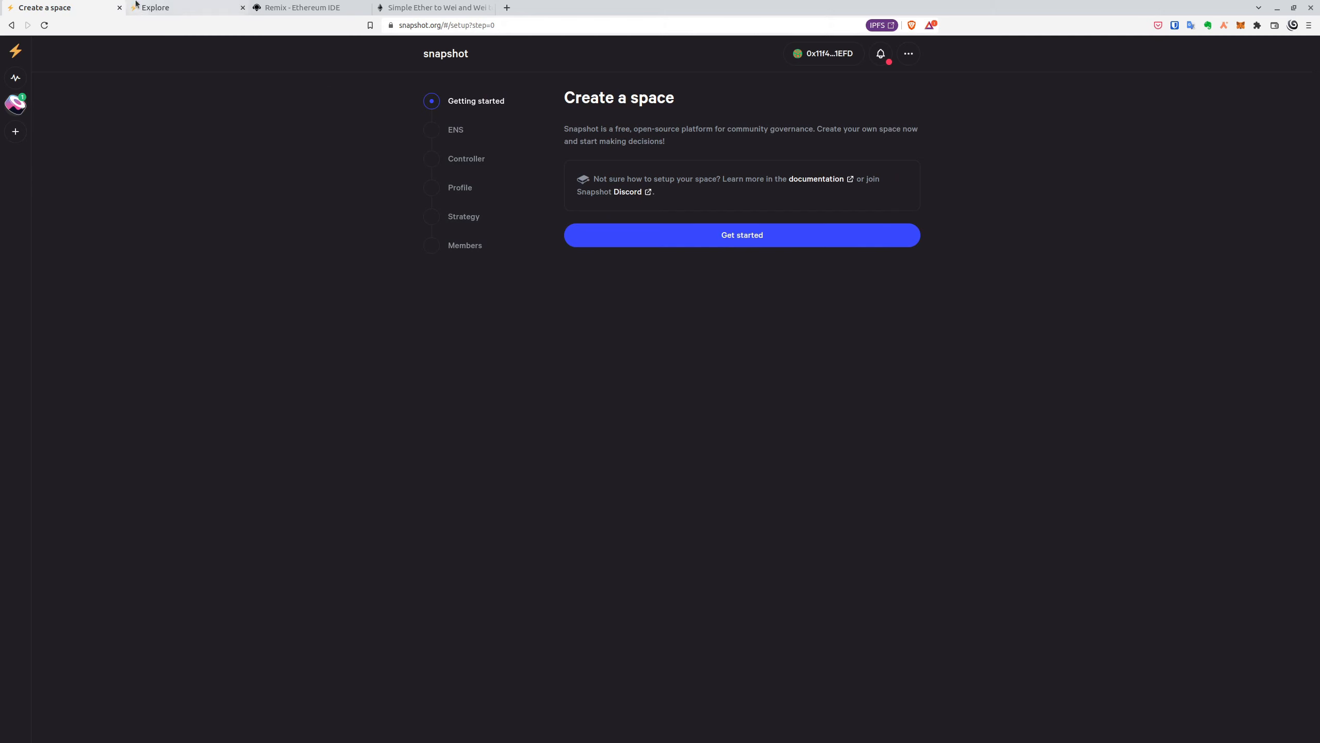
- Start the space-creation wizard on demo.snapshot.org at the ENS domain step
{"action": "left_click", "coordinate": [185, 11]}
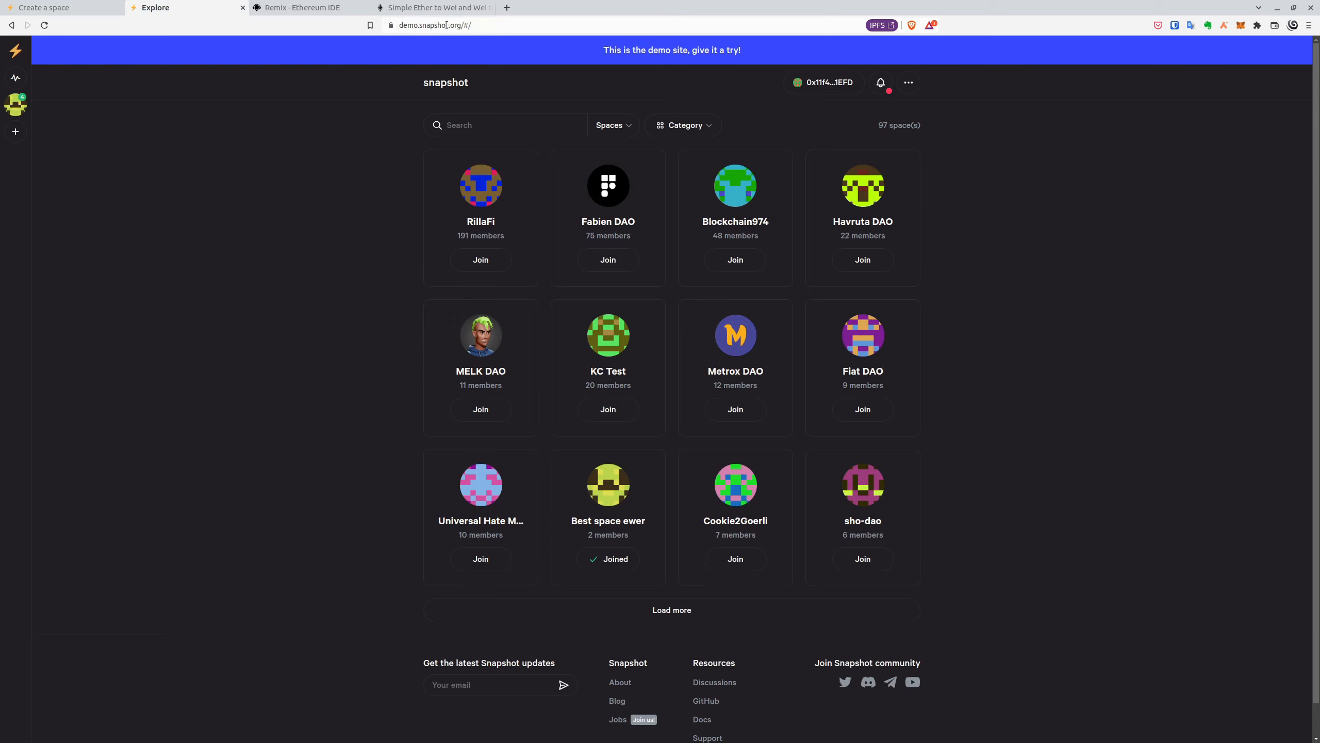
{"action": "left_click", "coordinate": [16, 132]}
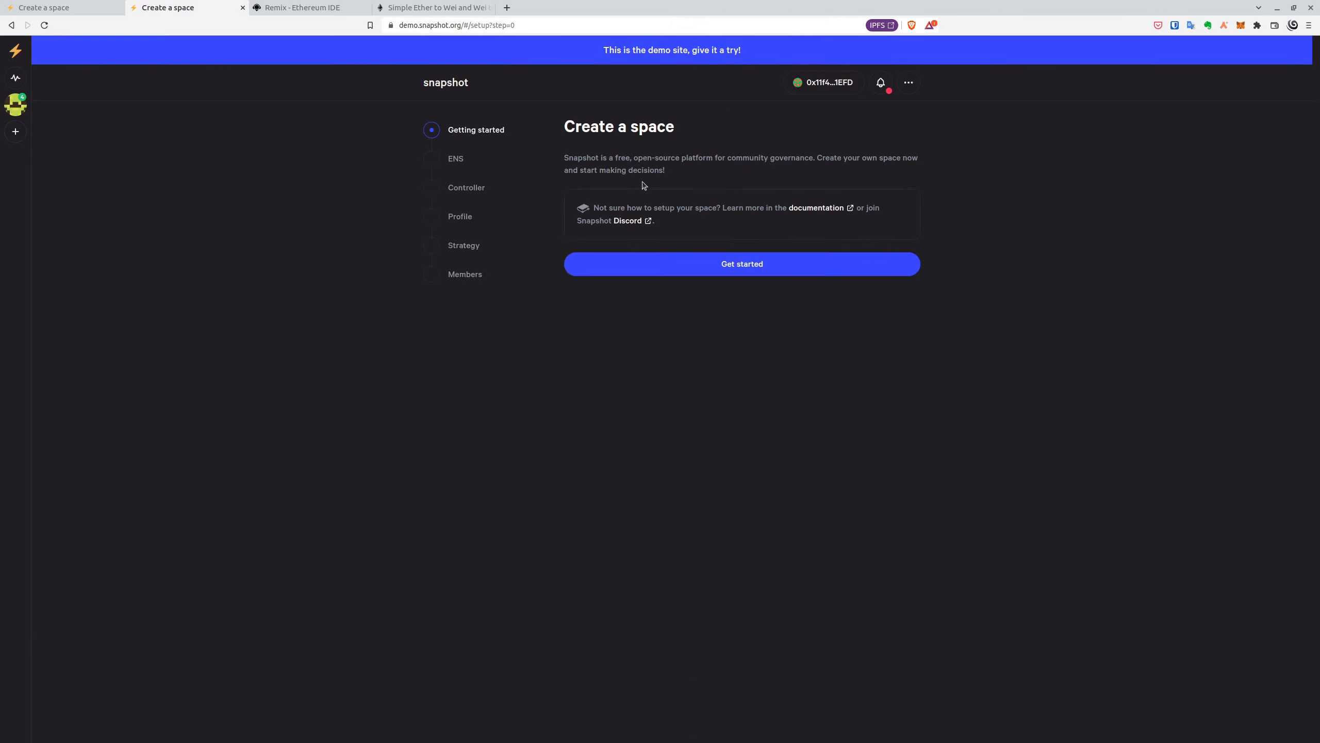
{"action": "left_click", "coordinate": [666, 269]}
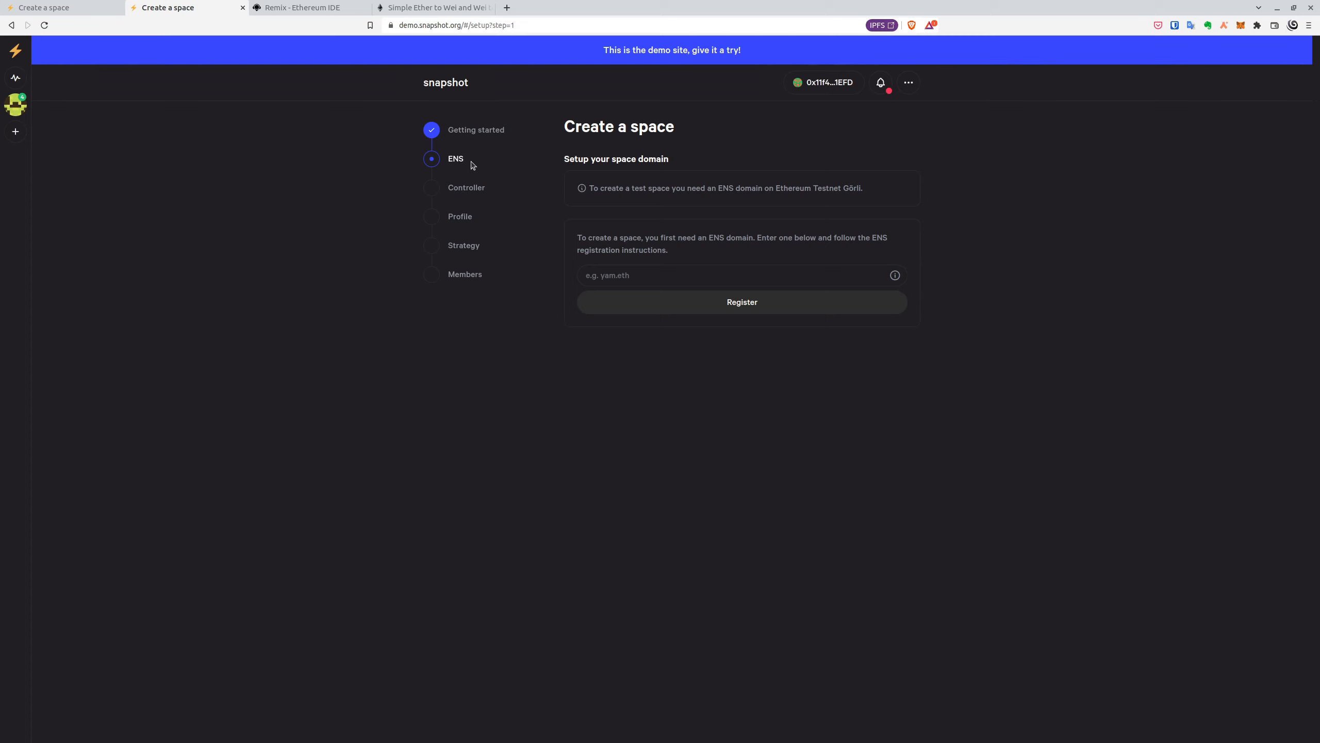
- Enter workspace1123.eth as the ENS domain and go register it on ENS
{"action": "left_click", "coordinate": [697, 277]}
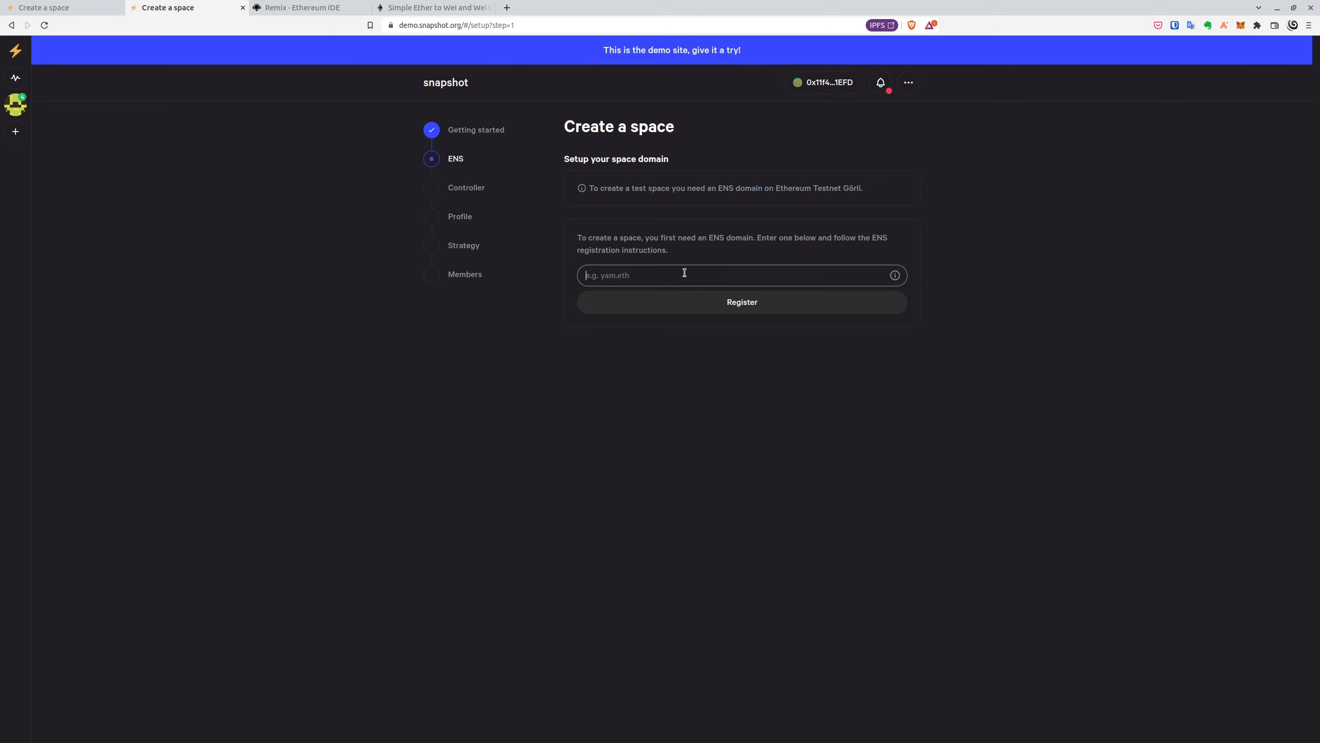
{"action": "type", "text": "workspace1123"}
{"action": "double_click", "coordinate": [758, 277]}
{"action": "left_click", "coordinate": [746, 278]}
{"action": "type", "text": ".eth"}
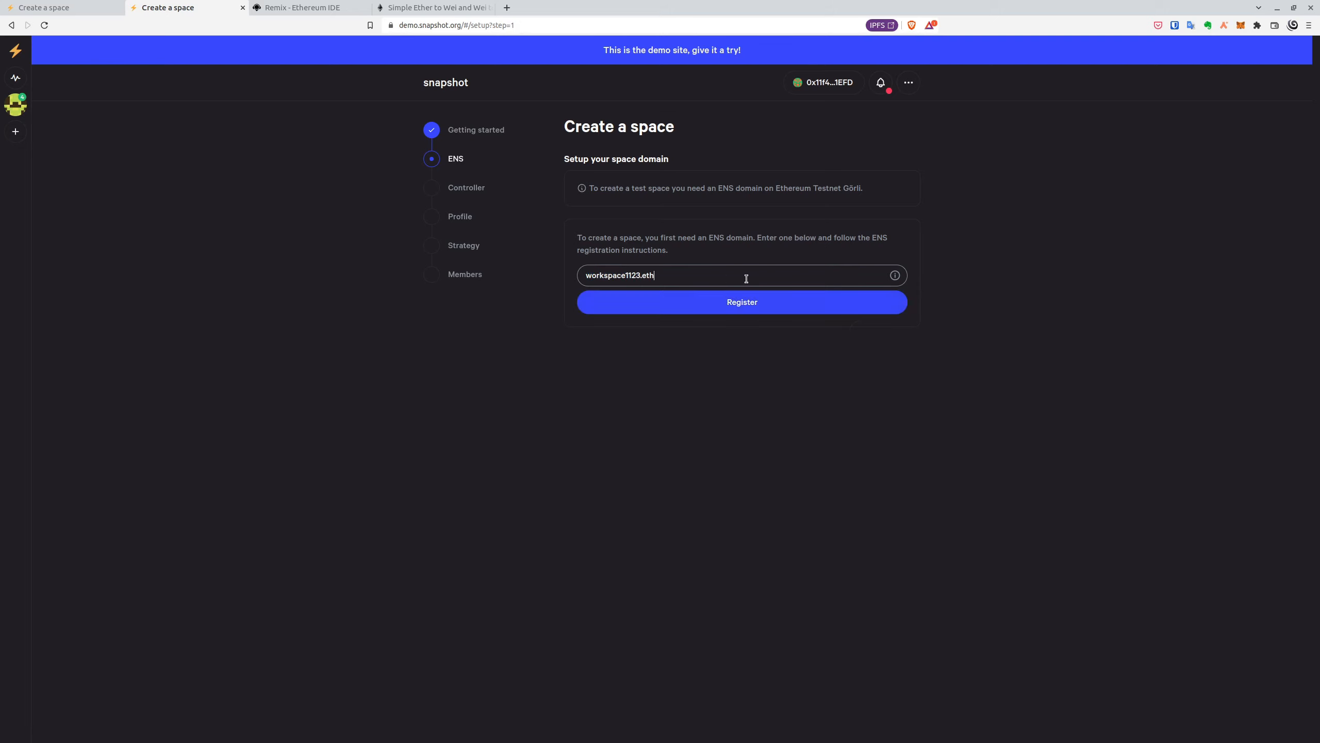
{"action": "left_click", "coordinate": [626, 298]}
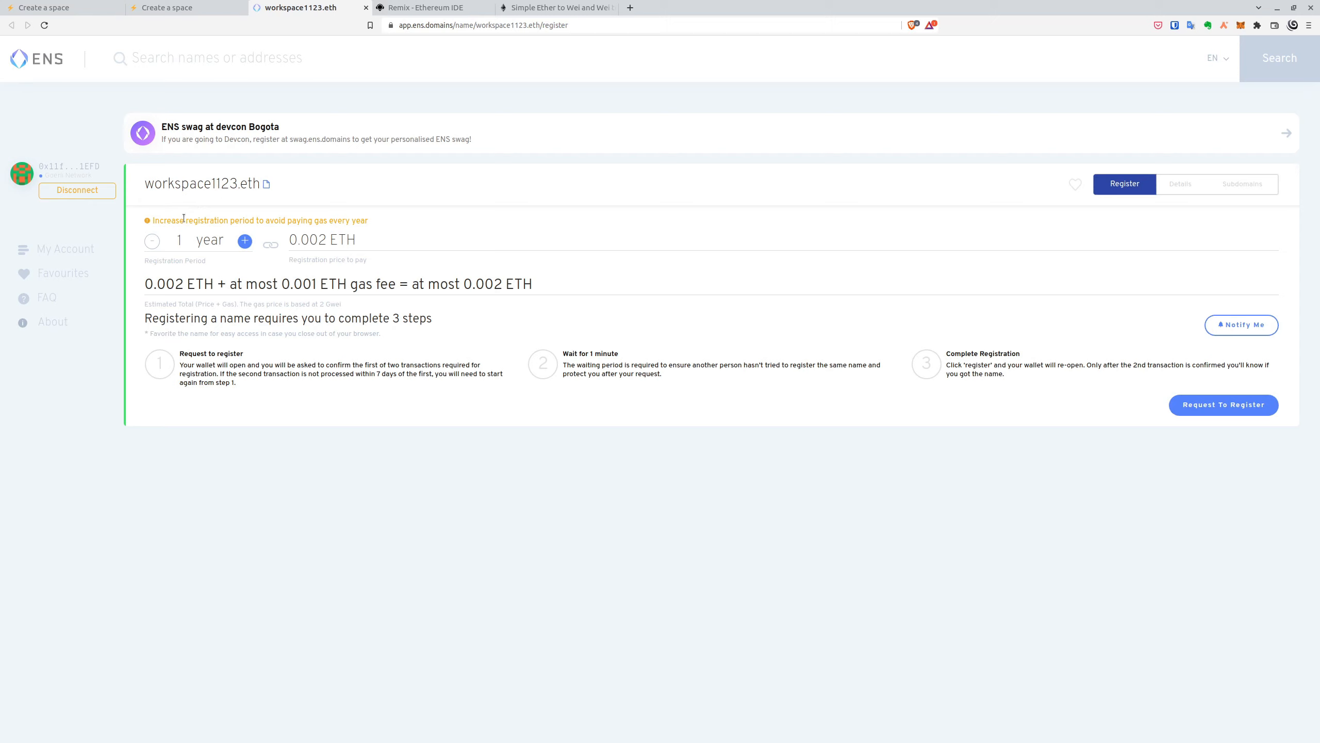
- Register workspace1123.eth, approving each registration transaction in the wallet
{"action": "left_click", "coordinate": [1234, 416]}
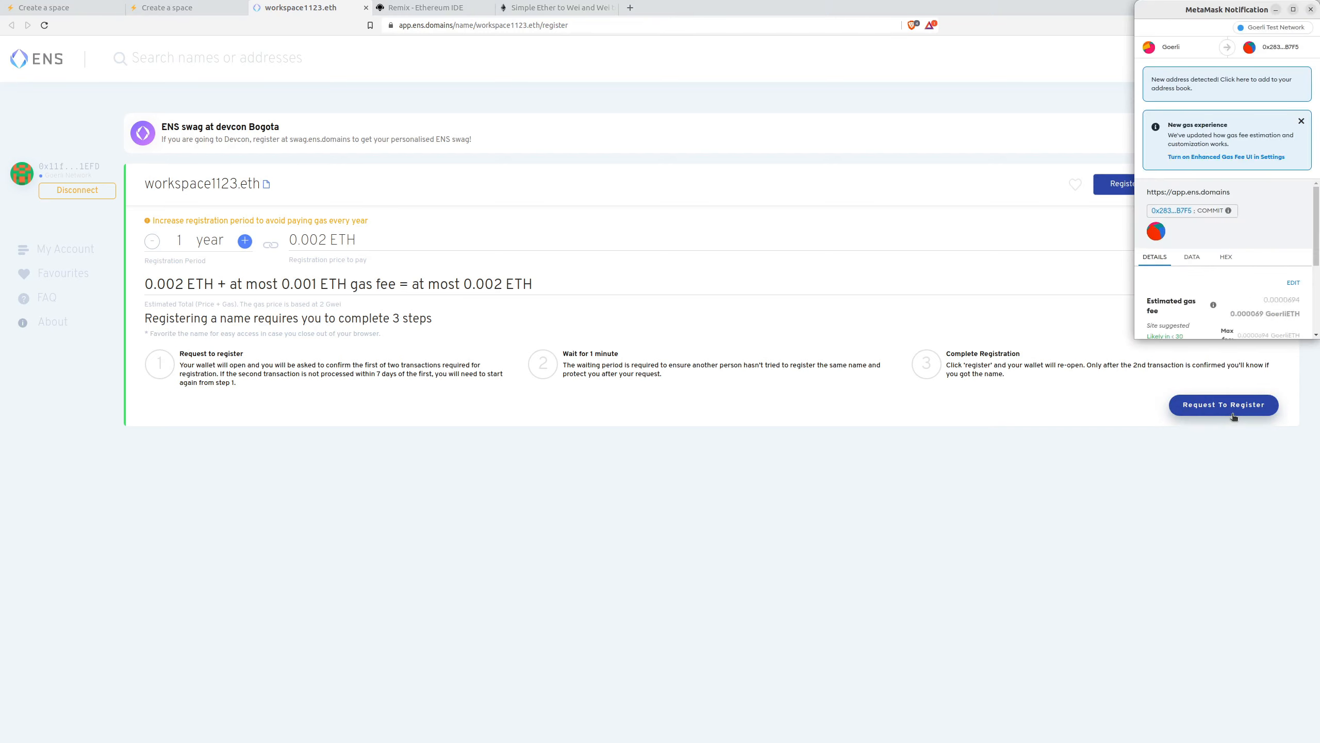
{"action": "scroll", "coordinate": [1258, 292], "scroll_direction": "down", "scroll_amount": 3}
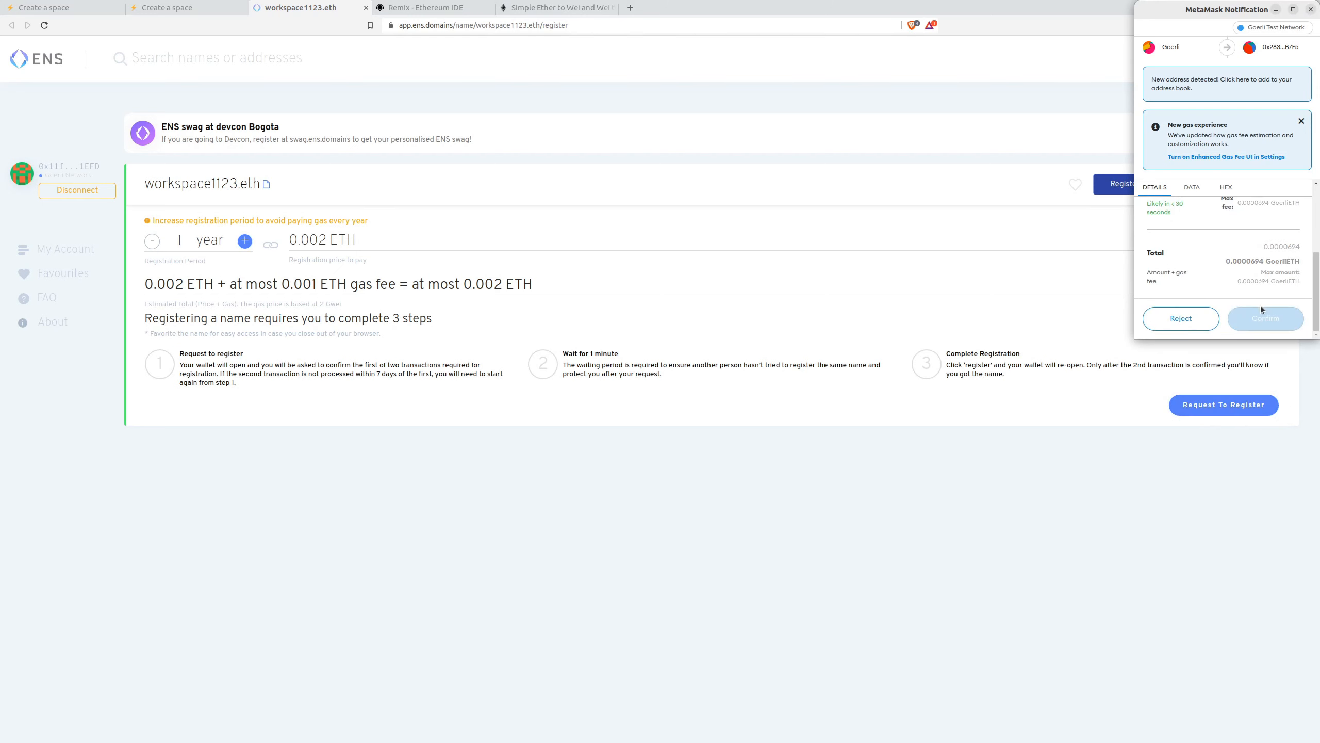
{"action": "left_click", "coordinate": [1263, 322]}
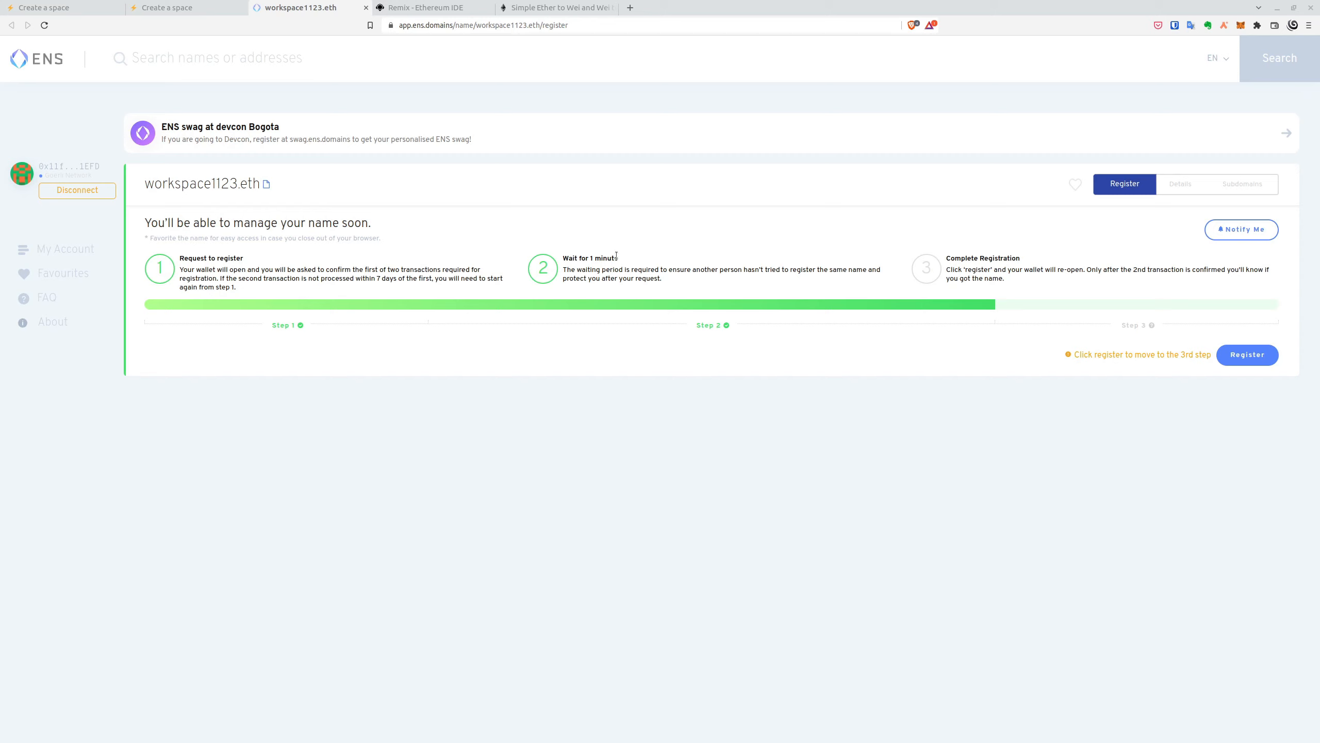
{"action": "left_click", "coordinate": [1249, 358]}
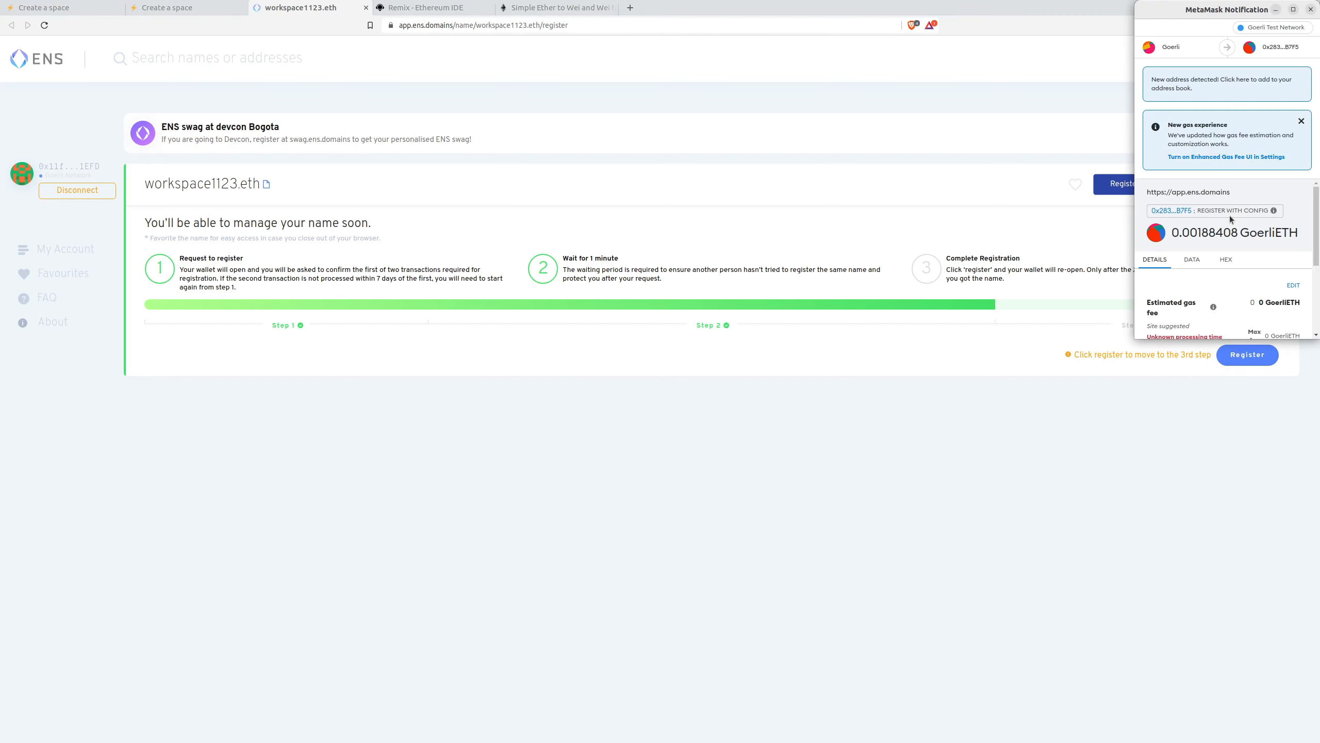
{"action": "scroll", "coordinate": [1258, 270], "scroll_direction": "down", "scroll_amount": 3}
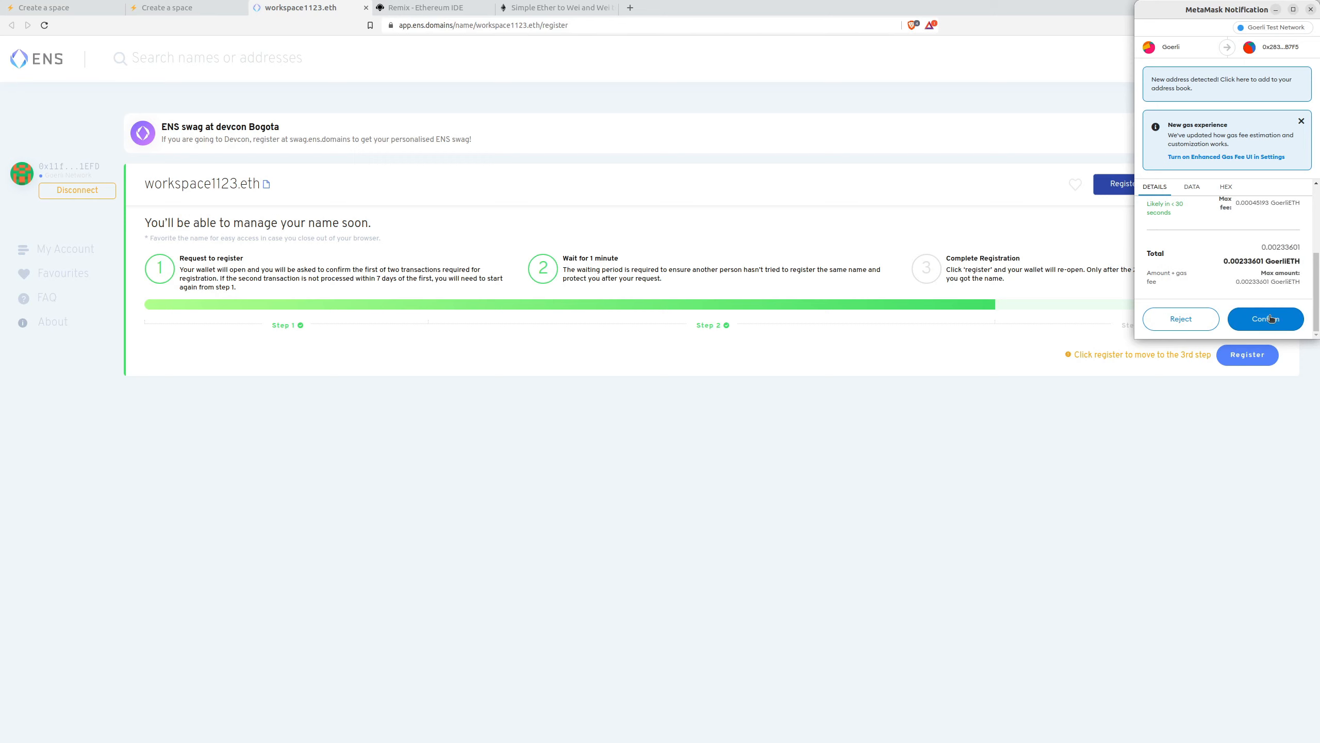
{"action": "left_click", "coordinate": [1270, 318]}
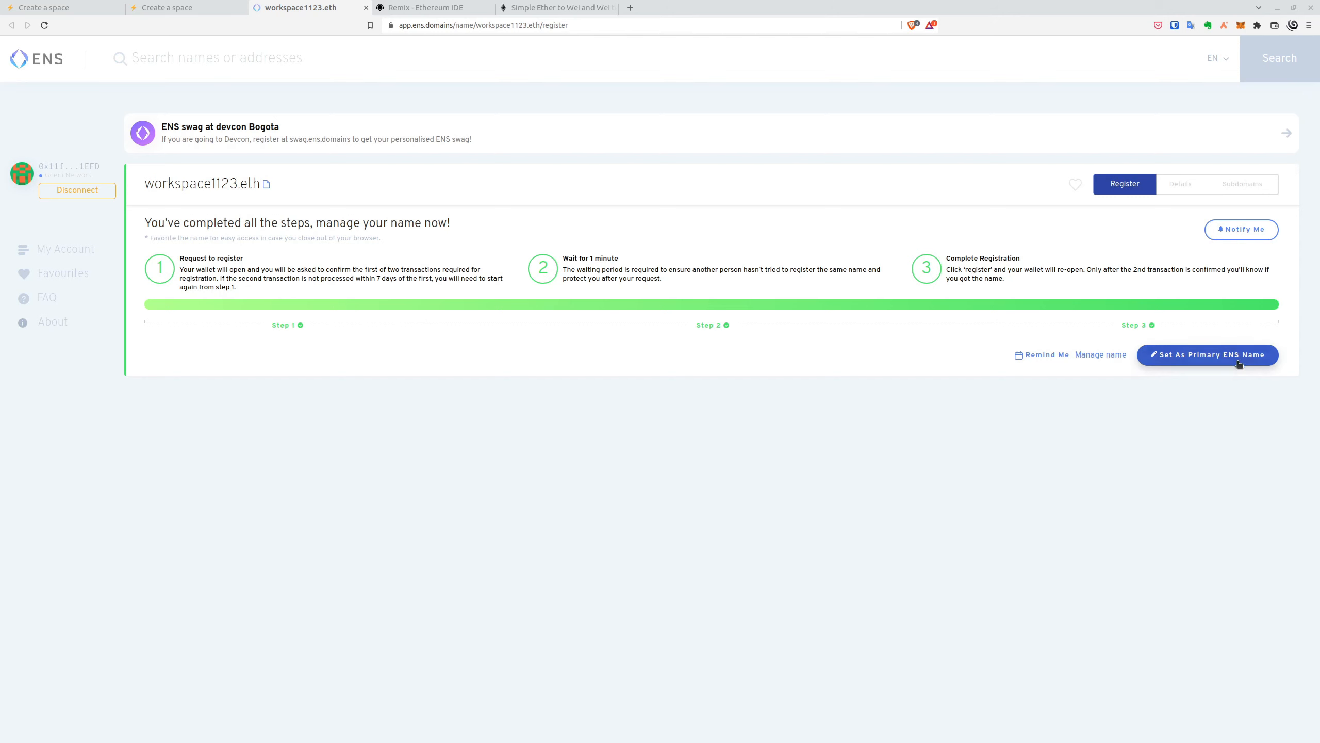
- Set workspace1123.eth as the account's primary ENS name and confirm the transaction
{"action": "left_click", "coordinate": [1211, 364]}
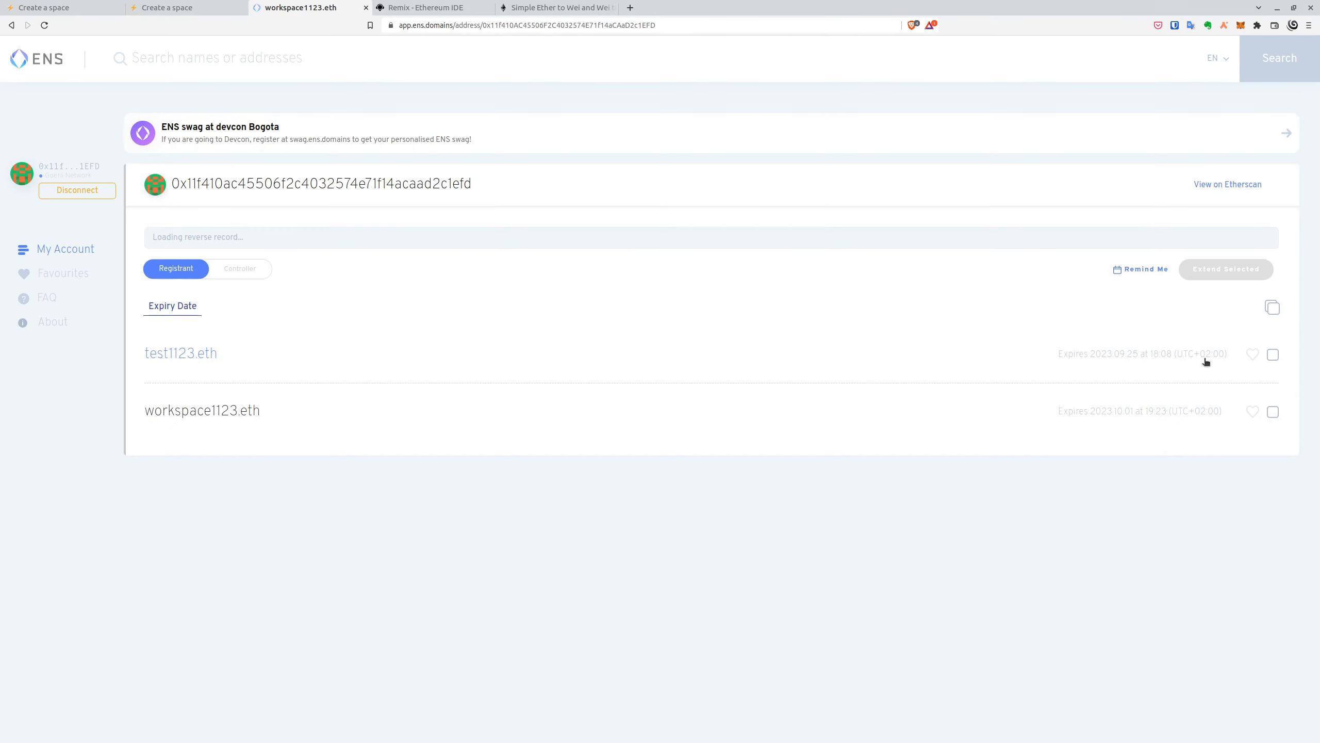
{"action": "left_click", "coordinate": [848, 296]}
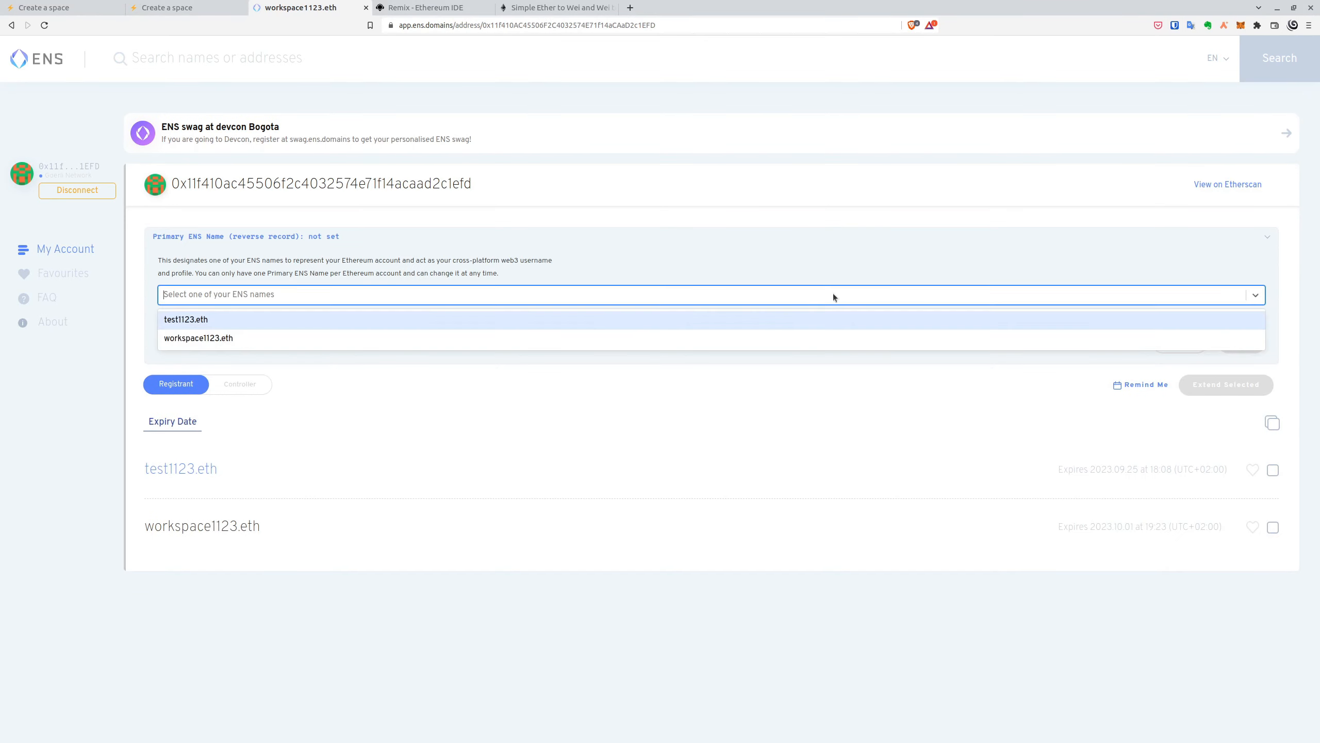
{"action": "left_click", "coordinate": [249, 338]}
{"action": "left_click", "coordinate": [1242, 342]}
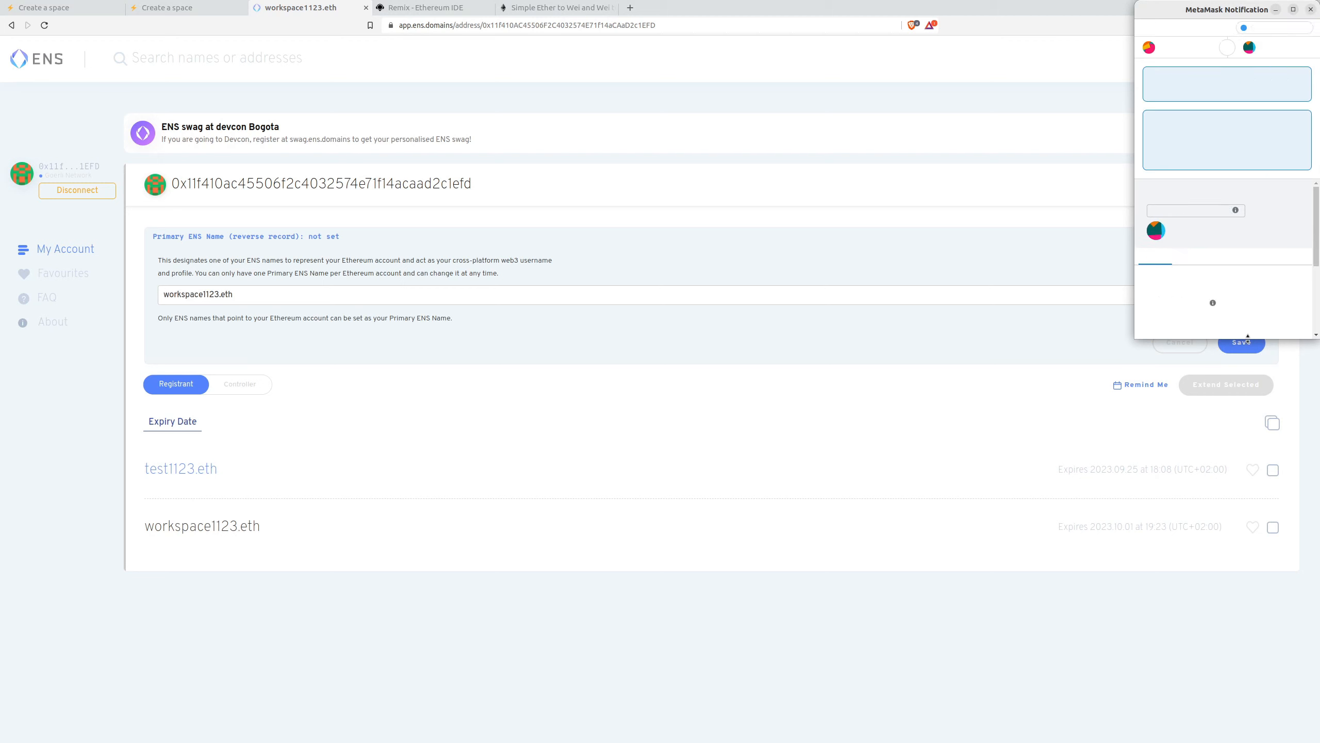
{"action": "scroll", "coordinate": [1281, 305], "scroll_direction": "down", "scroll_amount": 4}
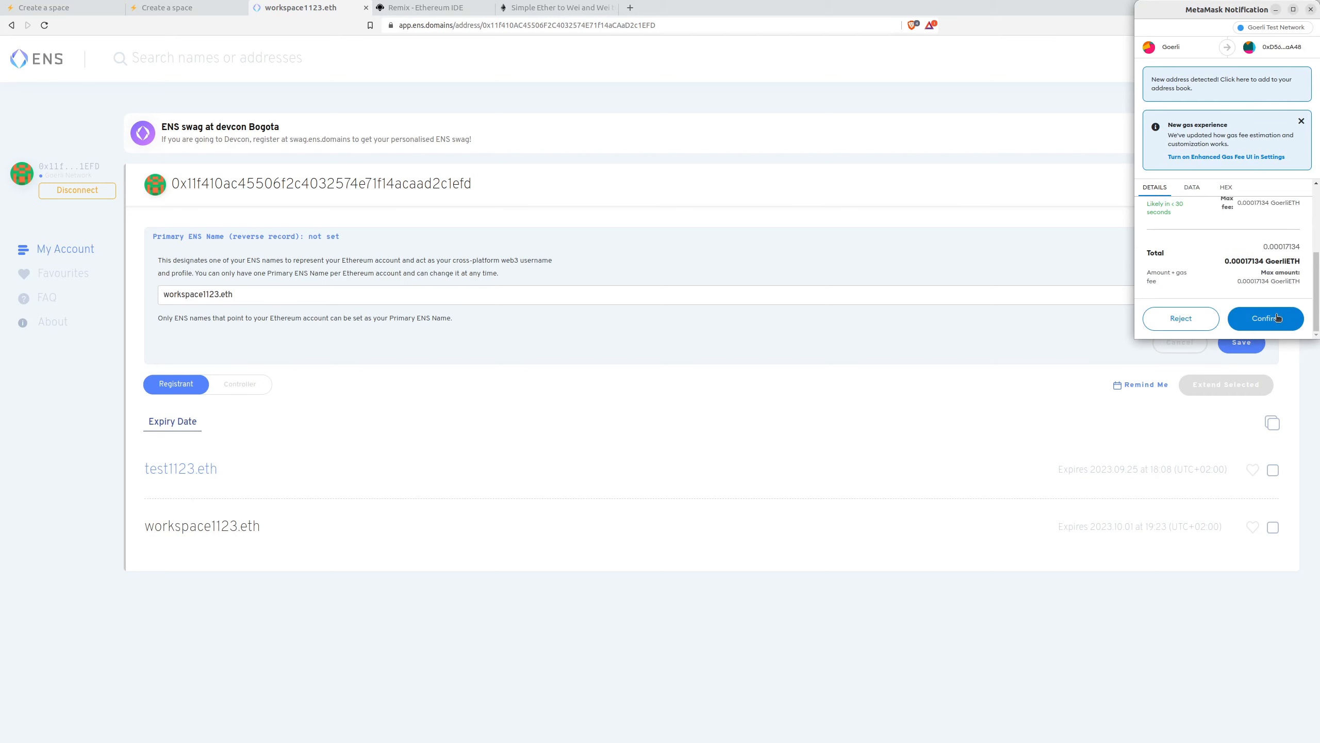
{"action": "left_click", "coordinate": [1276, 315]}
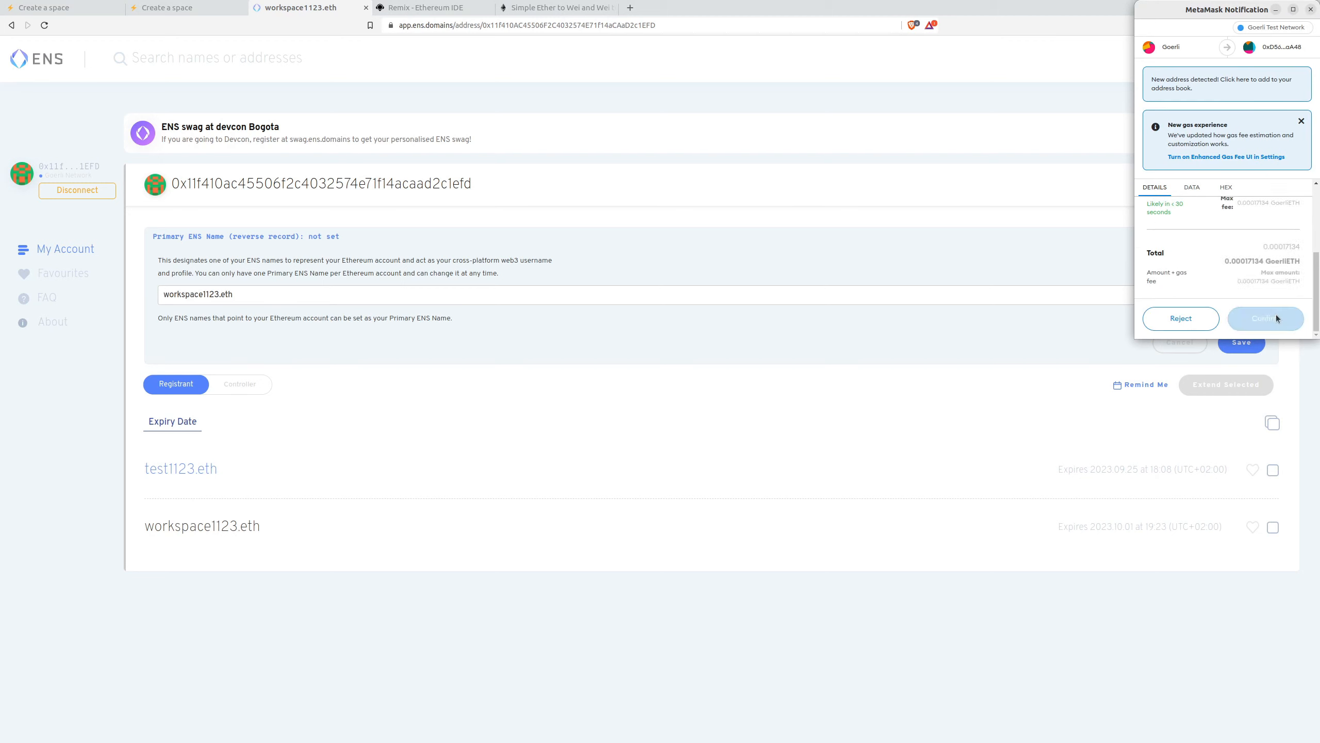
{"action": "left_click", "coordinate": [1276, 314]}
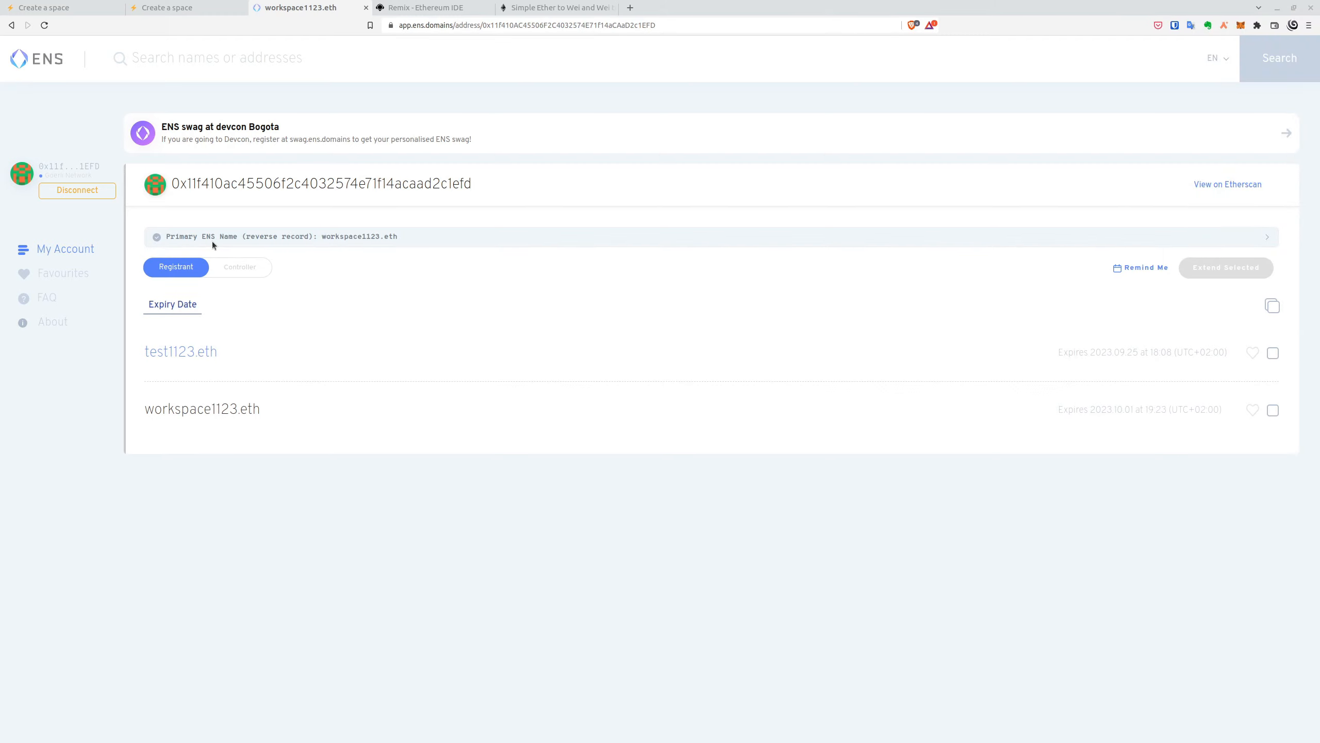
{"action": "left_click", "coordinate": [191, 7]}
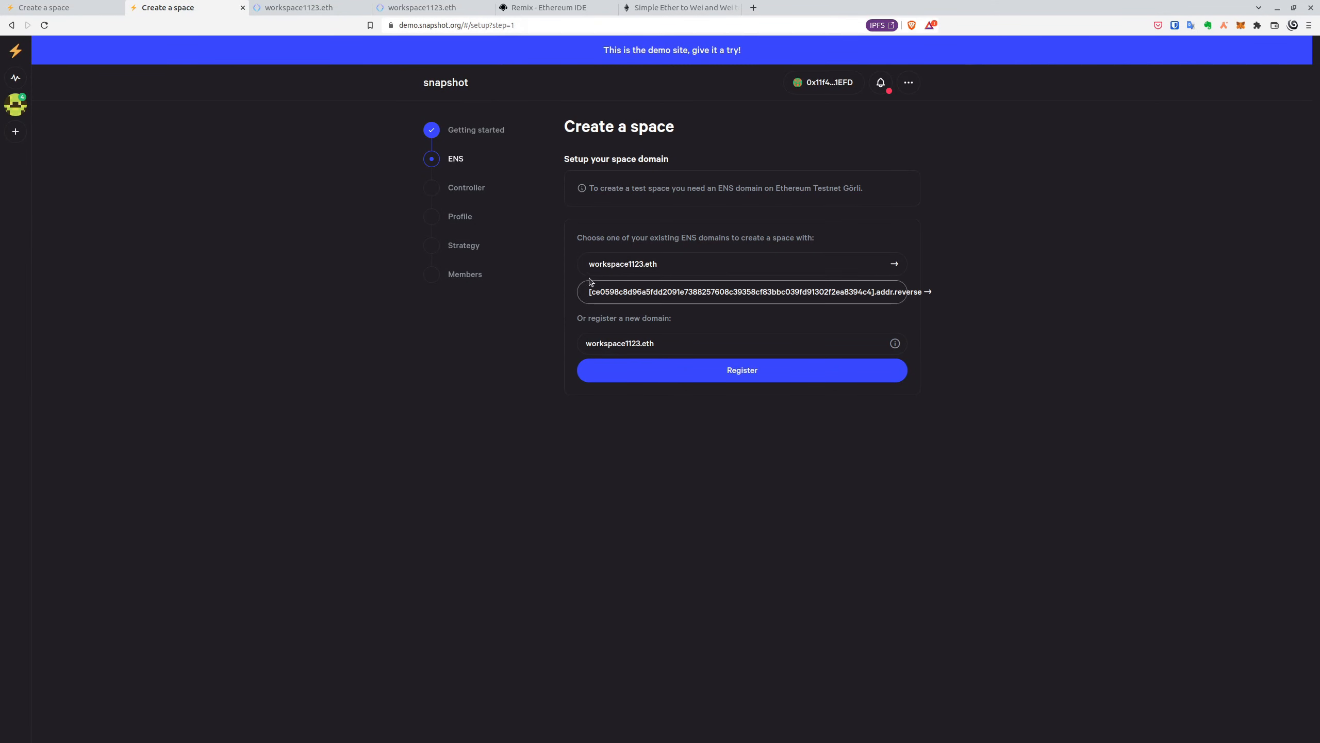
- Choose workspace1123.eth and set your account as the space controller, approving in the wallet
{"action": "left_click", "coordinate": [613, 266]}
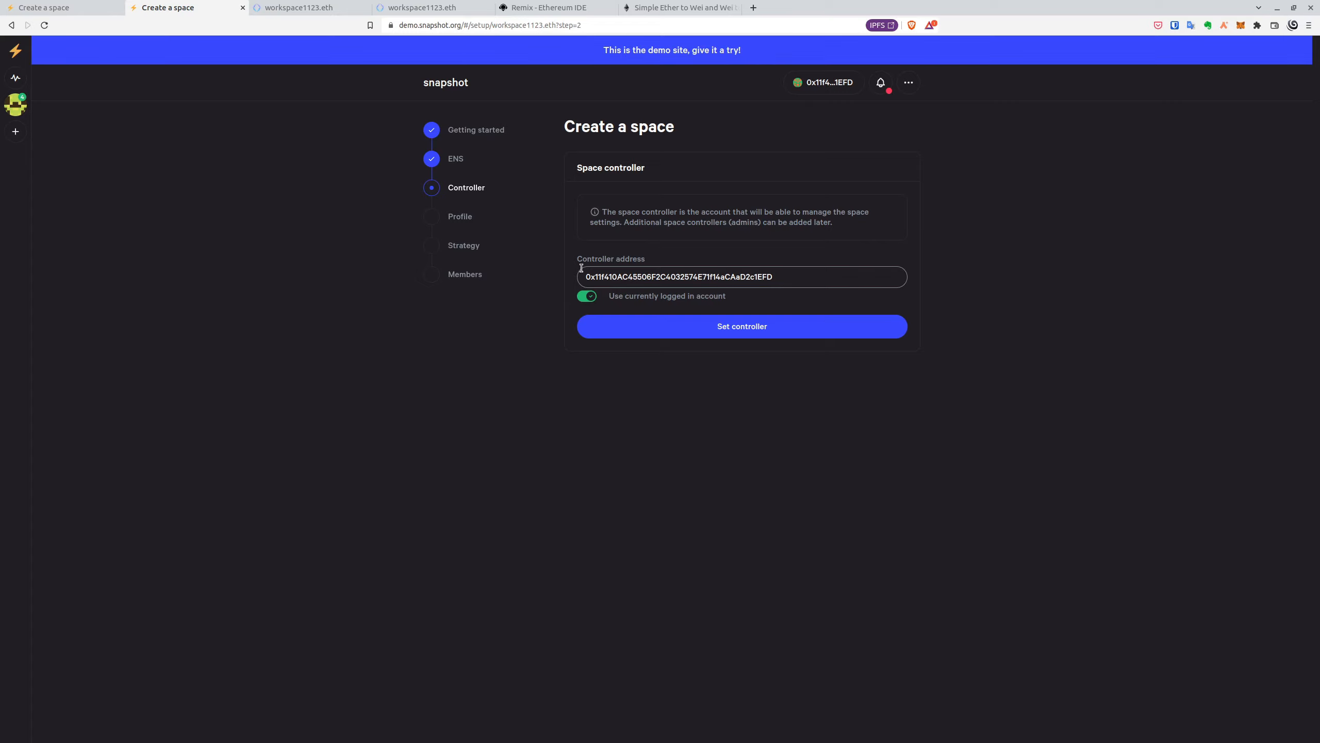
{"action": "left_click", "coordinate": [708, 334]}
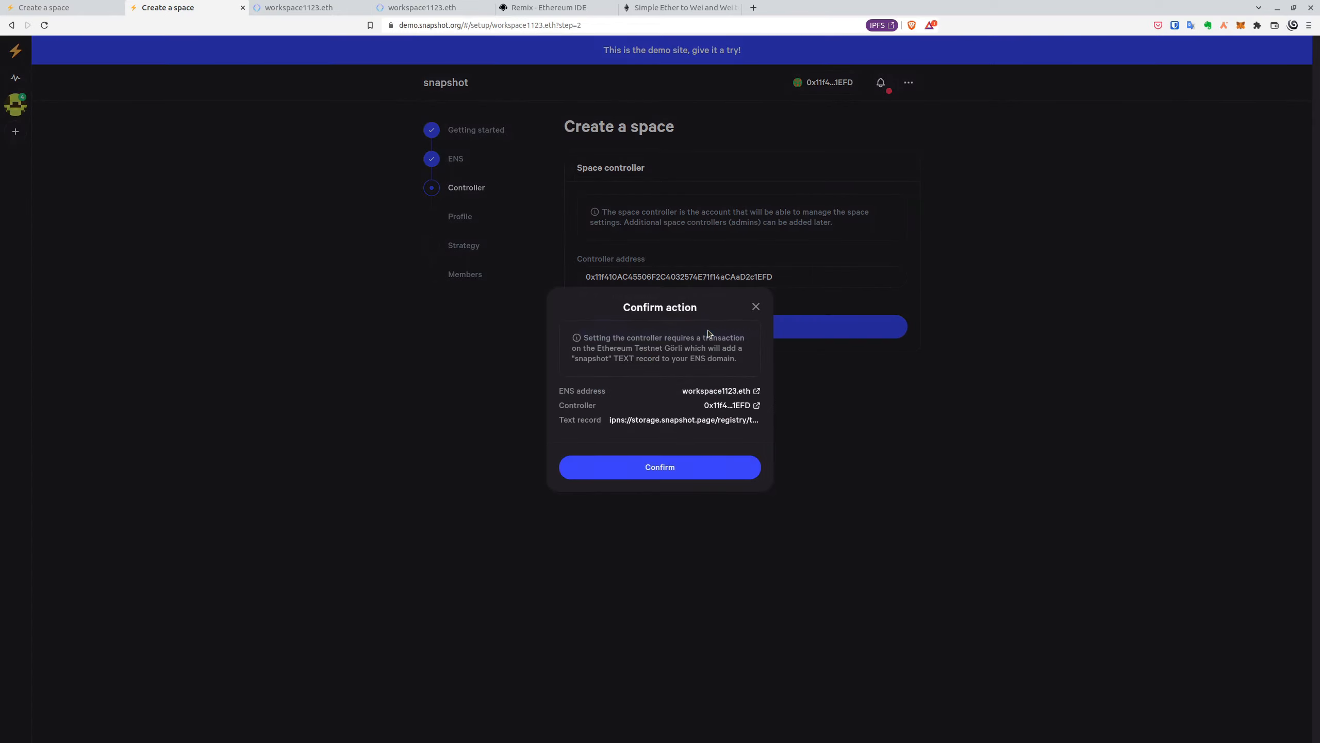
{"action": "left_click", "coordinate": [678, 476]}
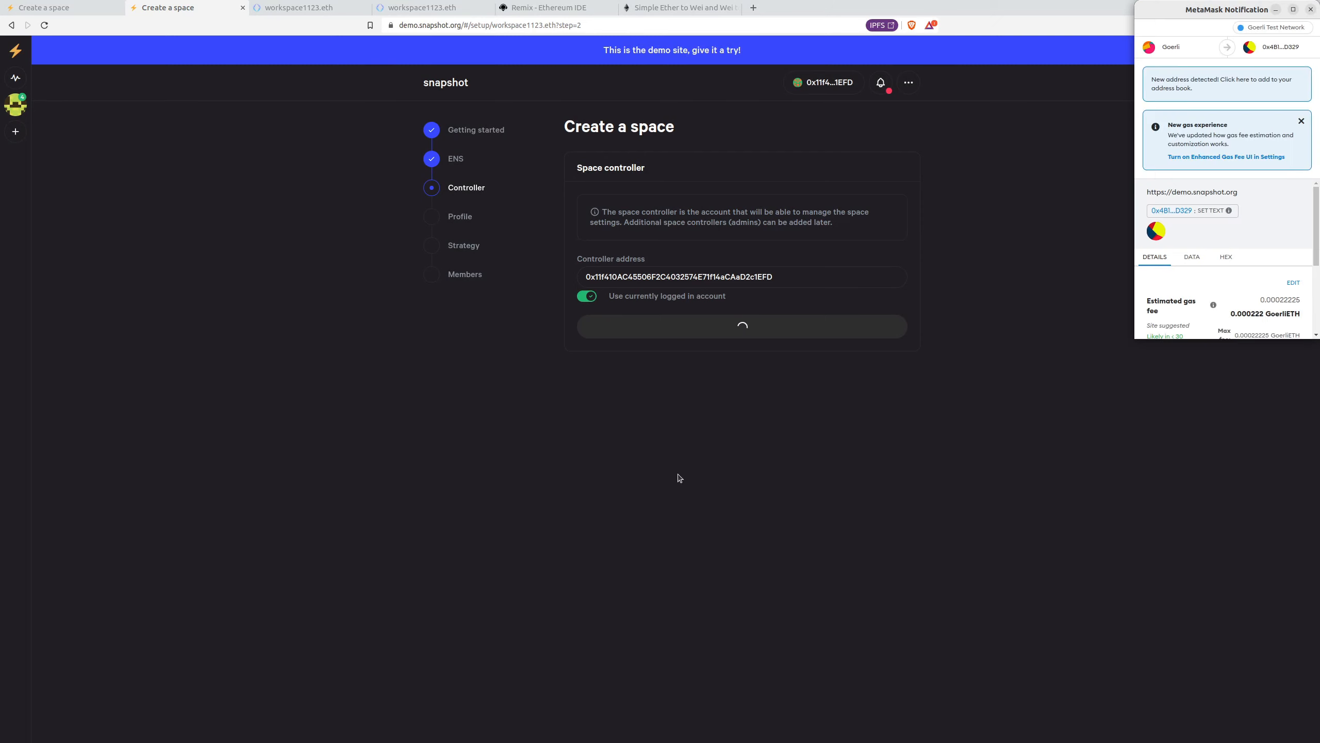
{"action": "scroll", "coordinate": [1277, 216], "scroll_direction": "down", "scroll_amount": 5}
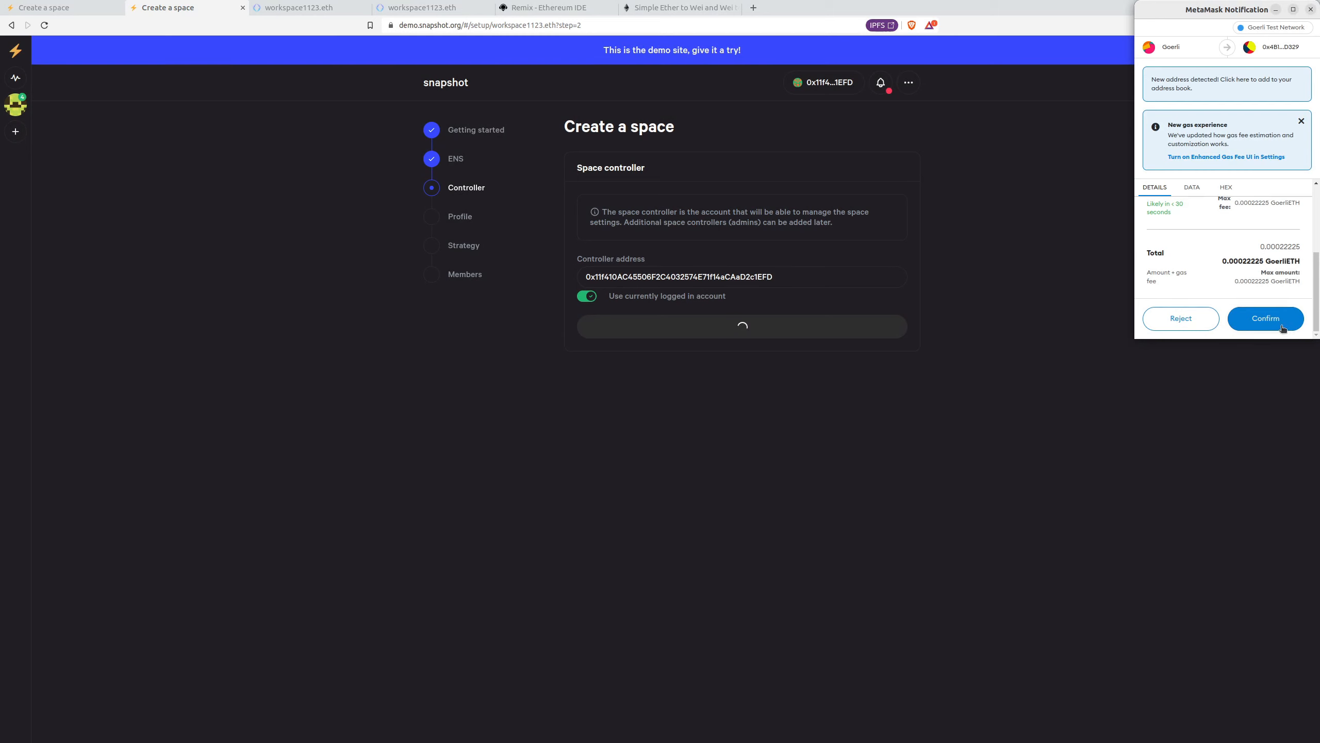
{"action": "left_click", "coordinate": [1282, 326]}
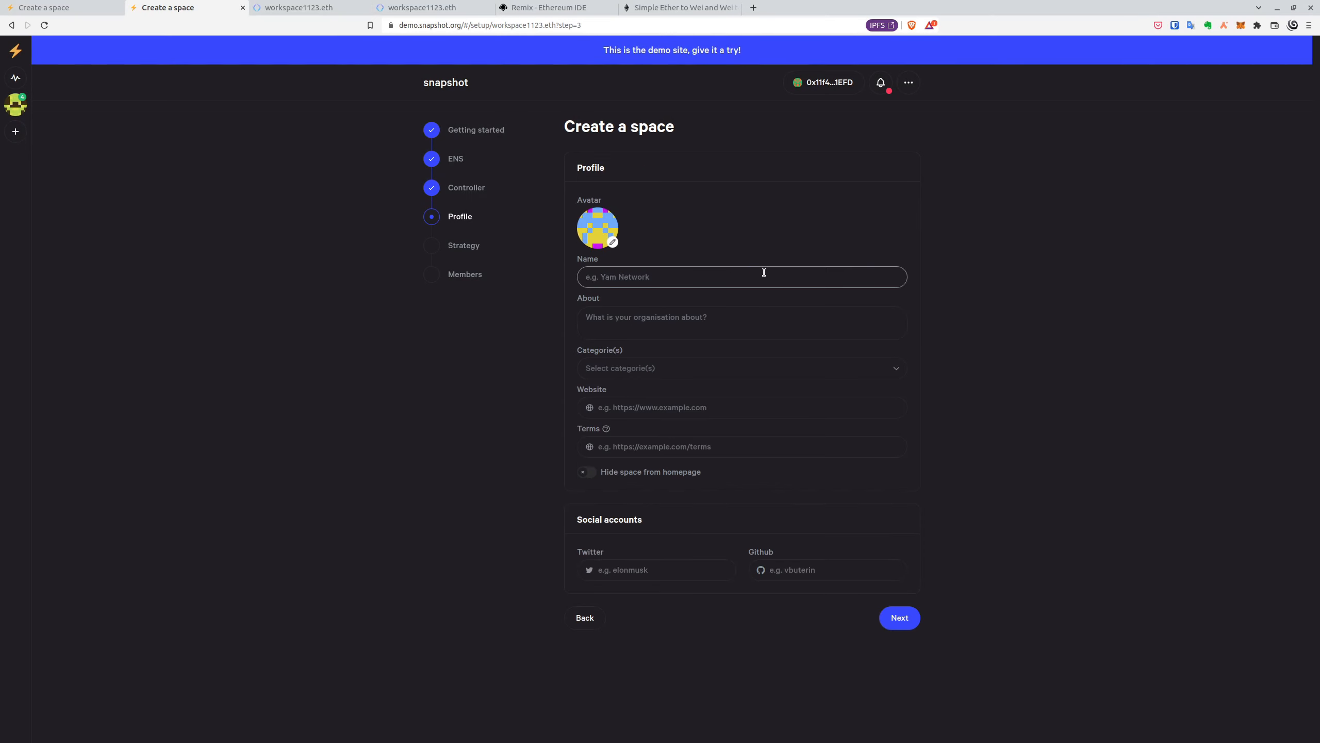
- Name the space Workspace1112 and continue to the voting strategy step
{"action": "type", "text": "Workspace1112"}
{"action": "left_click", "coordinate": [476, 385]}
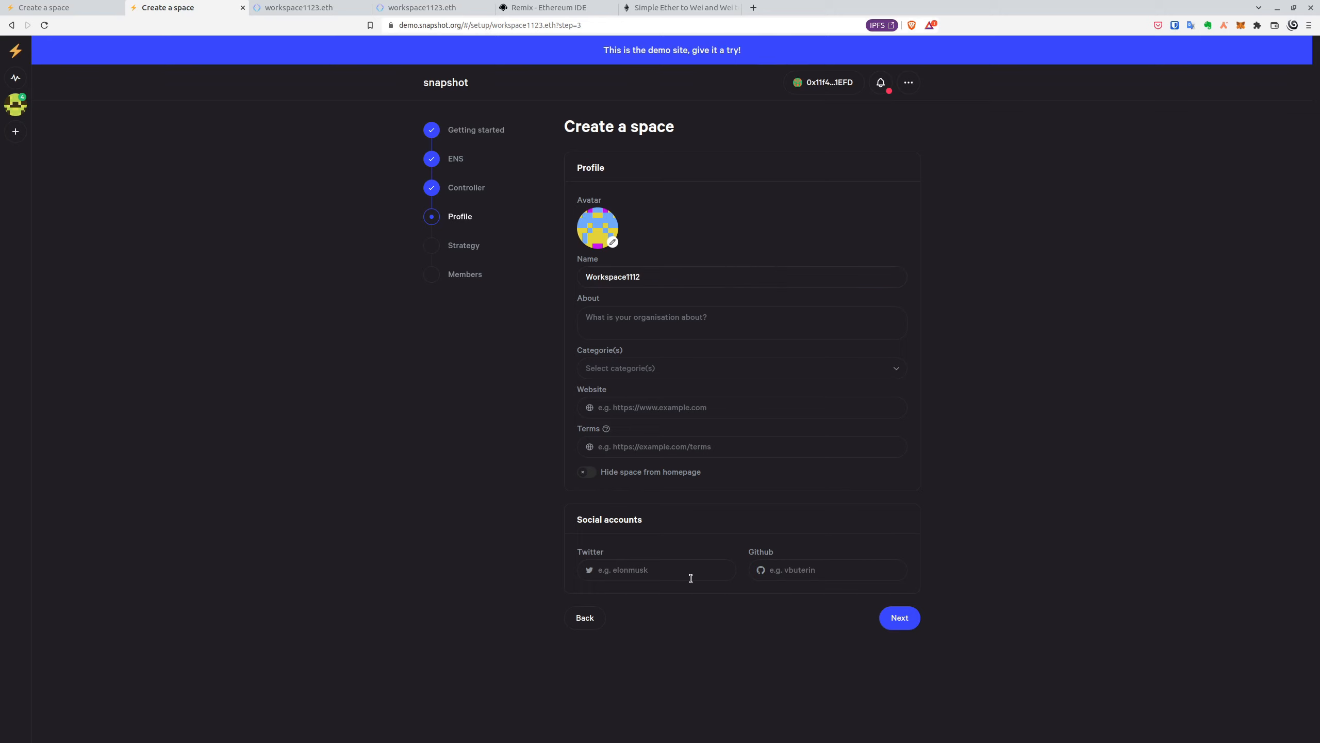
{"action": "left_click", "coordinate": [909, 619]}
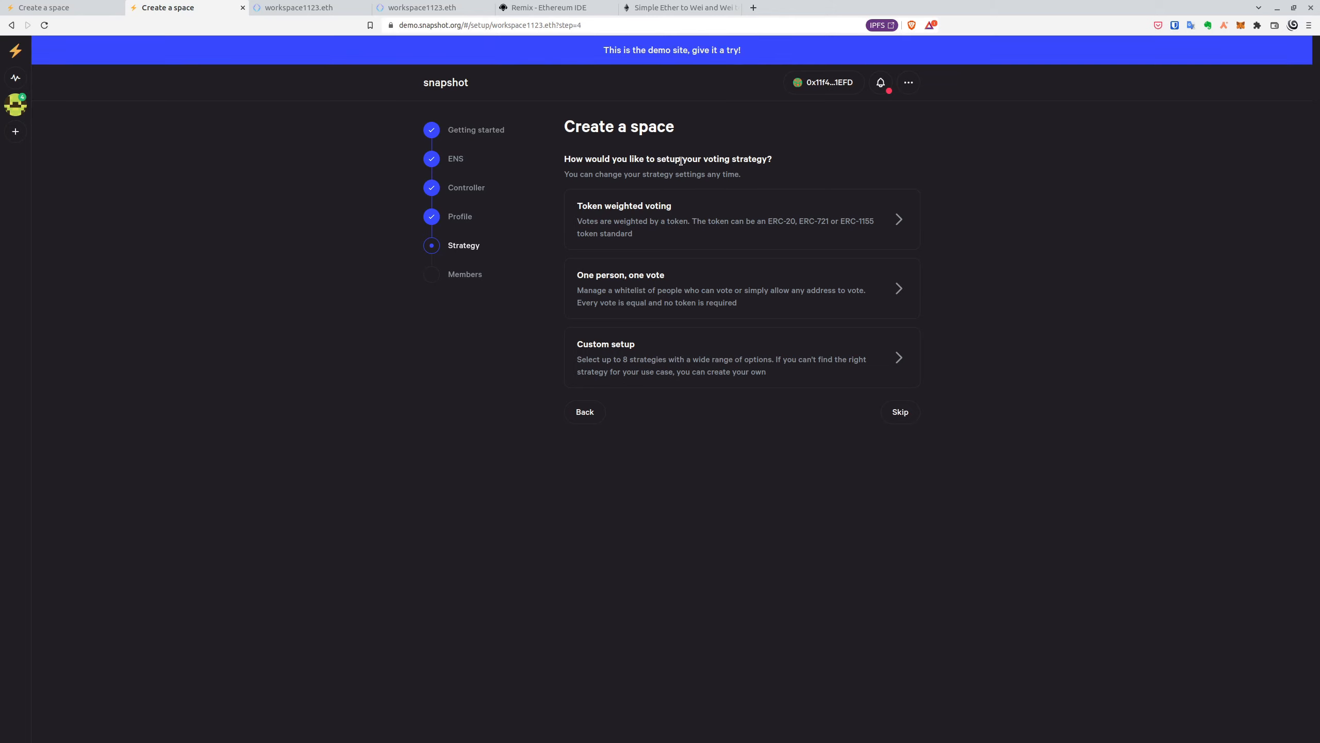
- Choose token-weighted voting on the Ethereum Testnet Görli network
{"action": "left_click", "coordinate": [683, 228]}
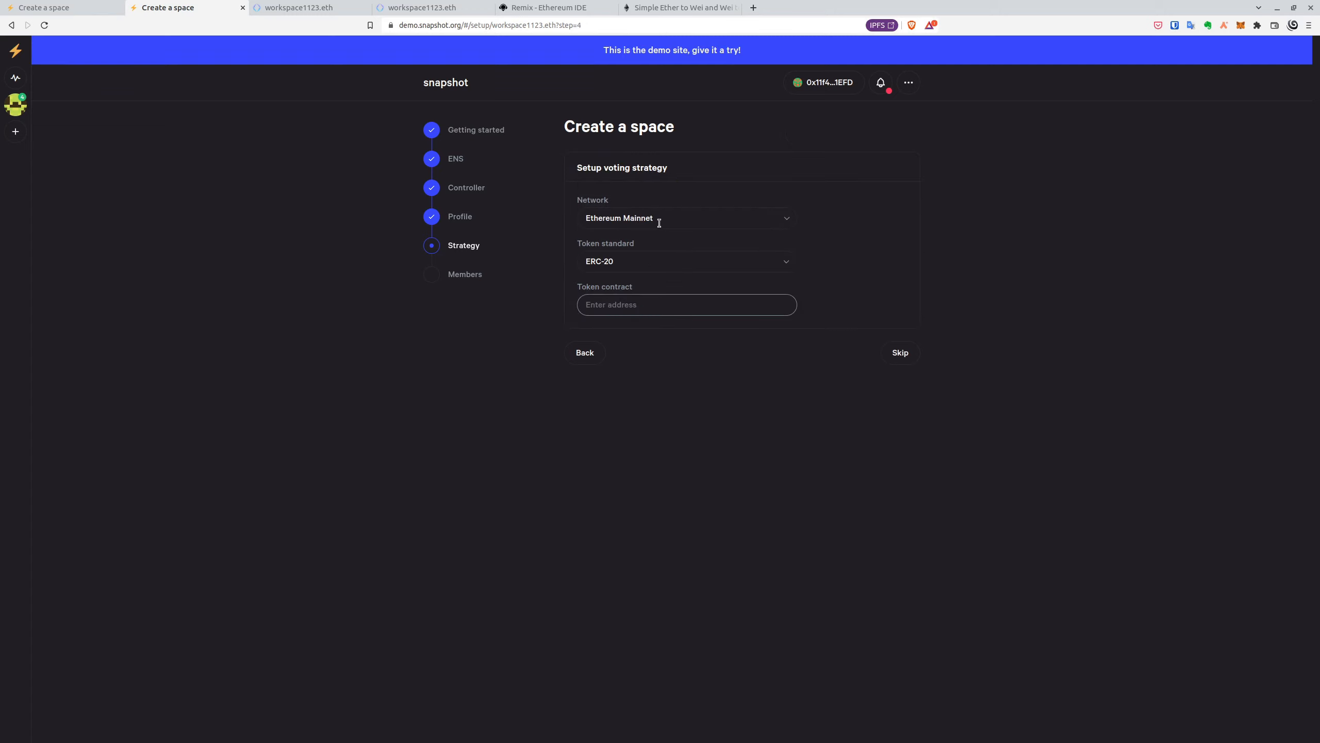
{"action": "left_click", "coordinate": [675, 218]}
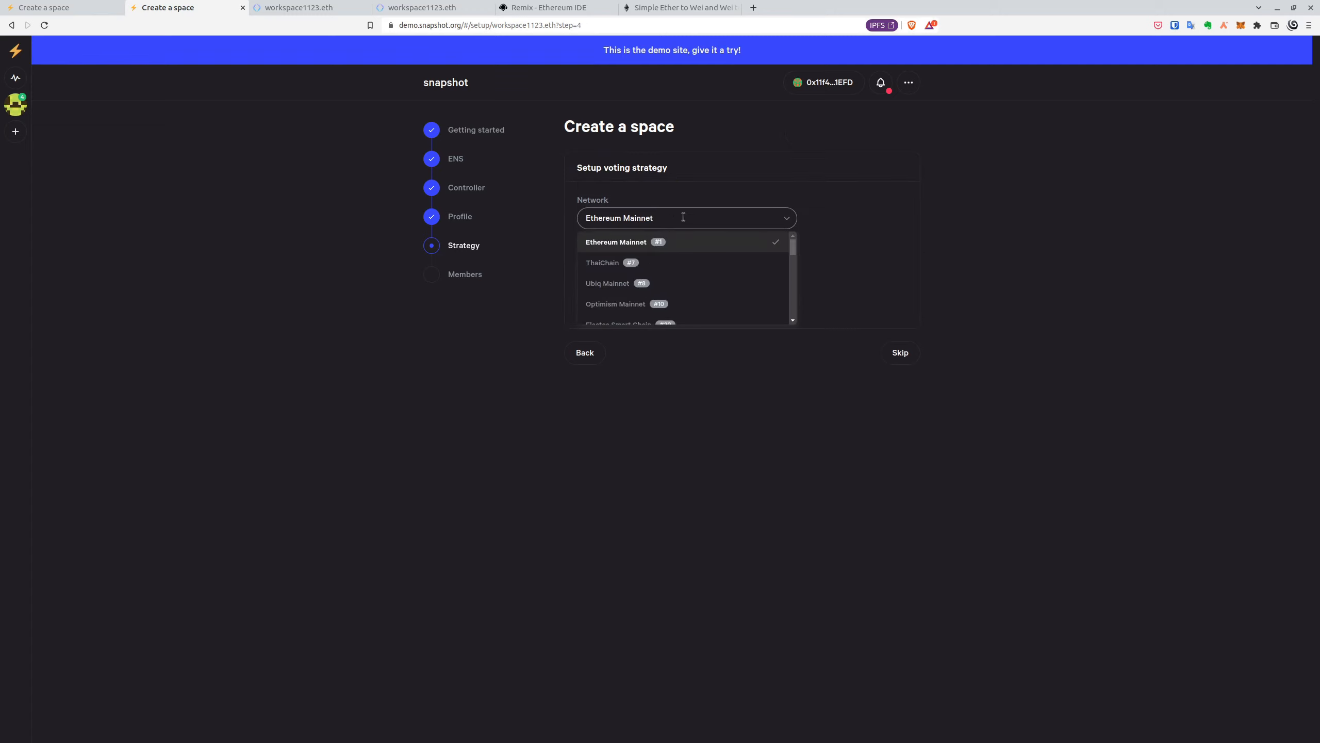
{"action": "left_click_drag", "start_coordinate": [683, 217], "coordinate": [551, 200]}
{"action": "type", "text": "goer"}
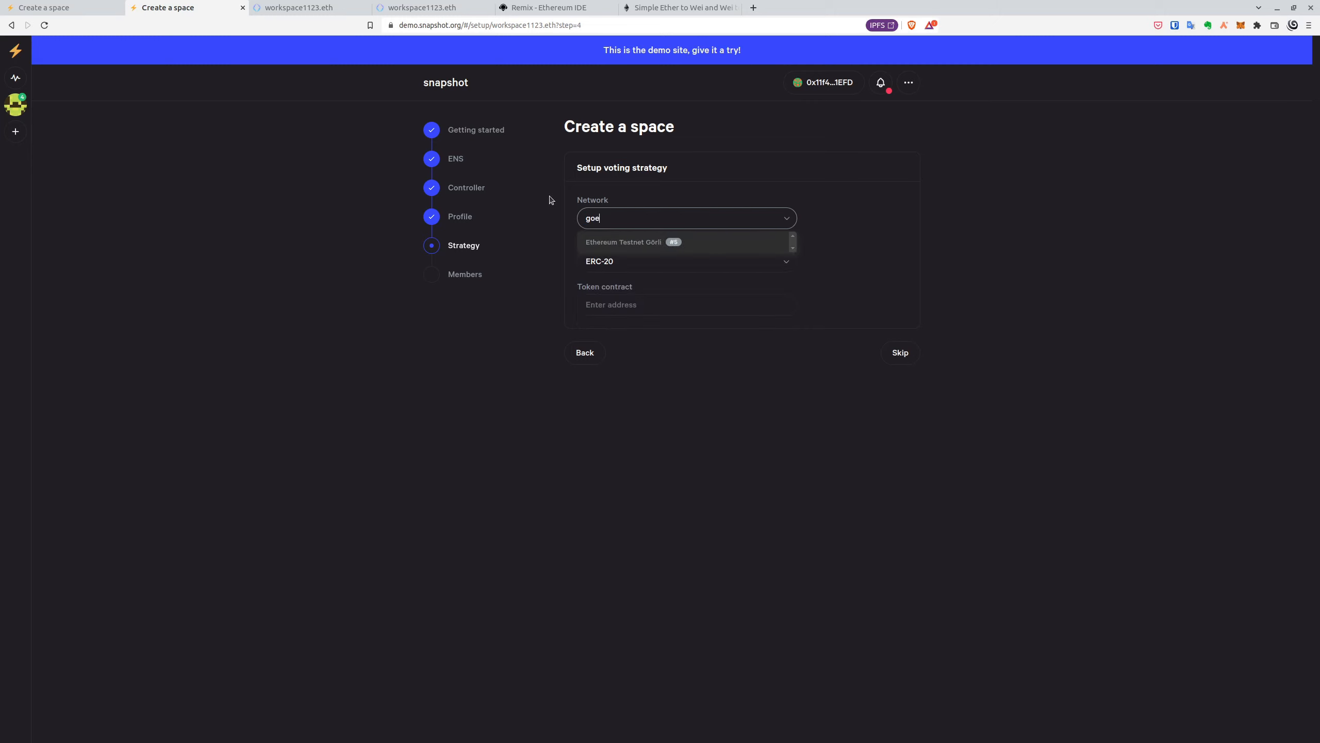
{"action": "left_click", "coordinate": [650, 238]}
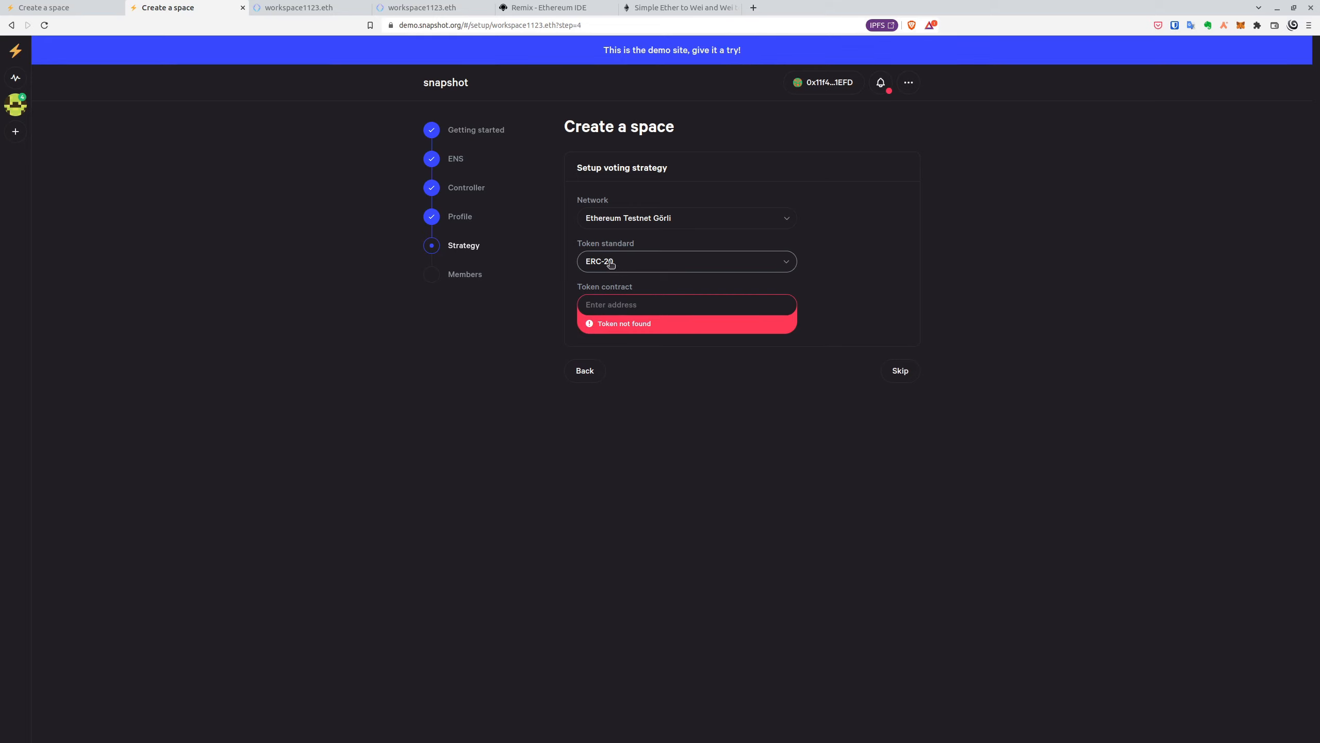
{"action": "left_click", "coordinate": [548, 7]}
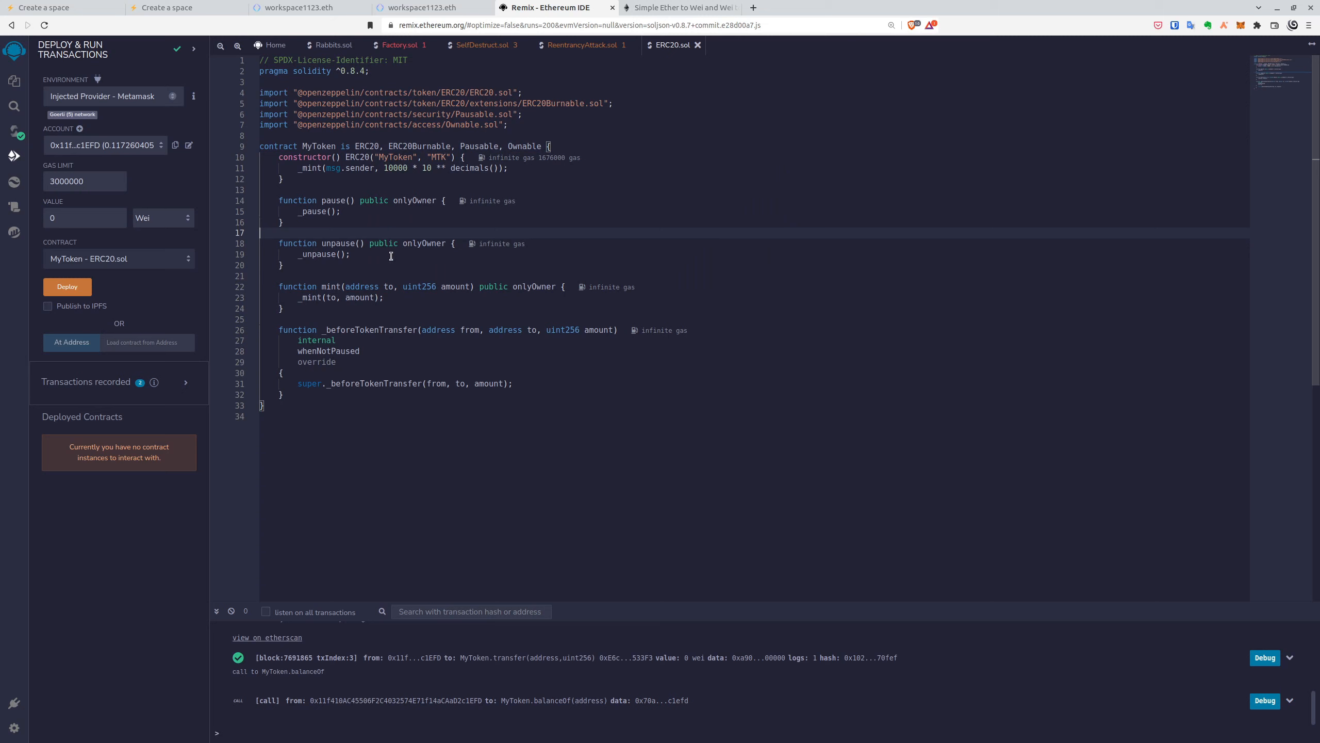
- Deploy MyToken, approve it in the wallet, and expand its functions under Deployed Contracts
{"action": "left_click", "coordinate": [81, 291]}
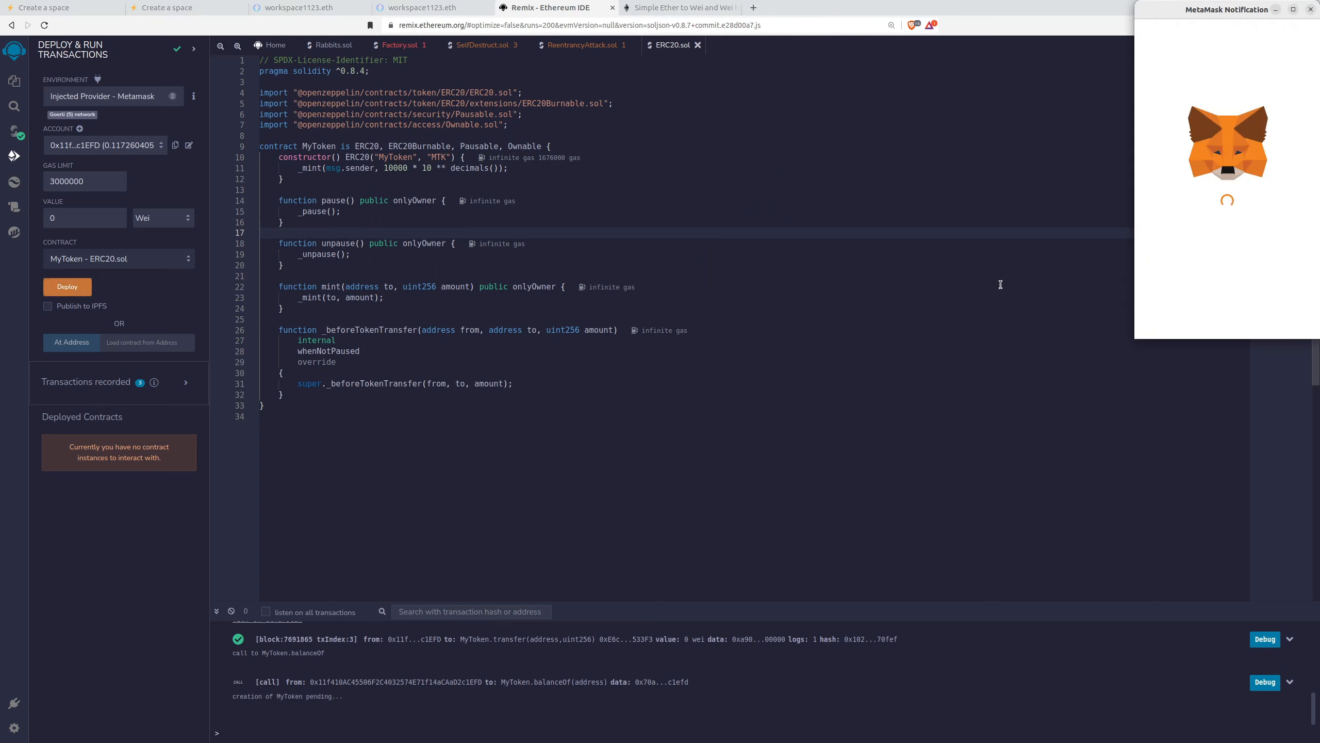
{"action": "scroll", "coordinate": [1186, 230], "scroll_direction": "down", "scroll_amount": 2}
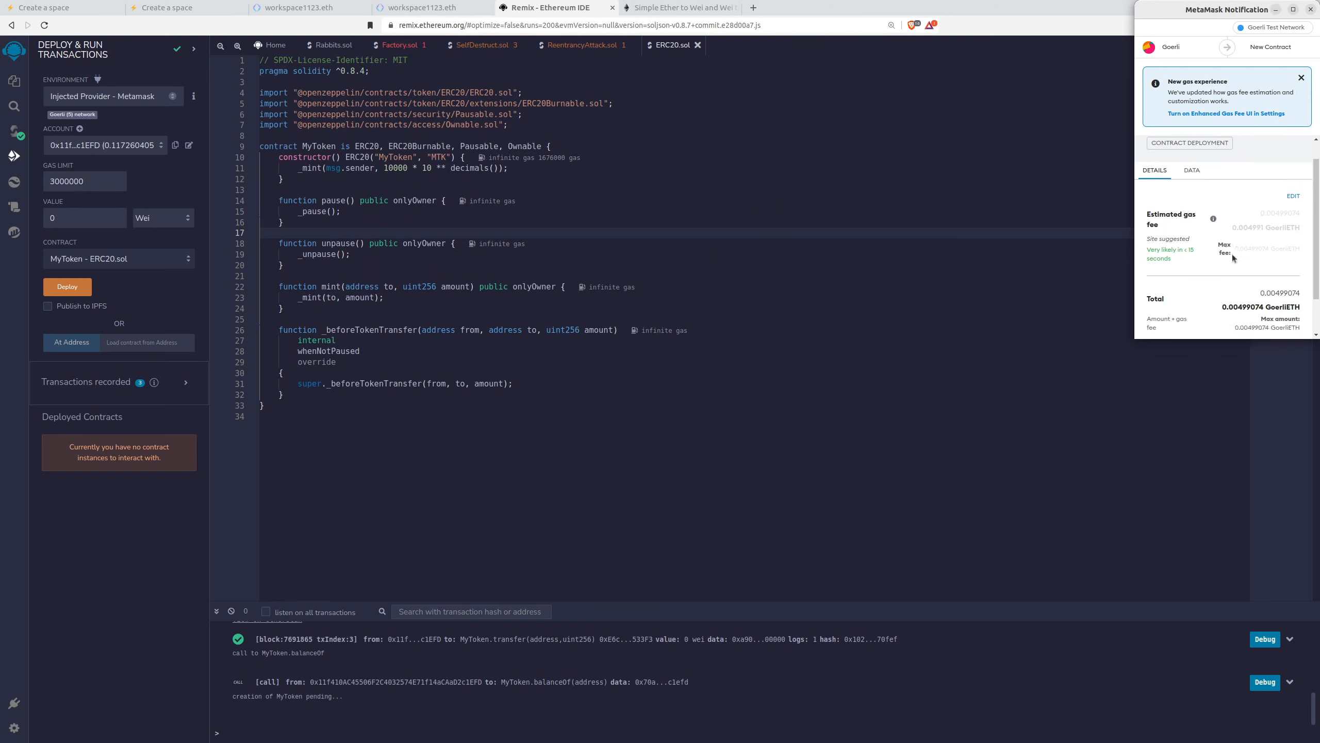
{"action": "left_click", "coordinate": [1258, 324]}
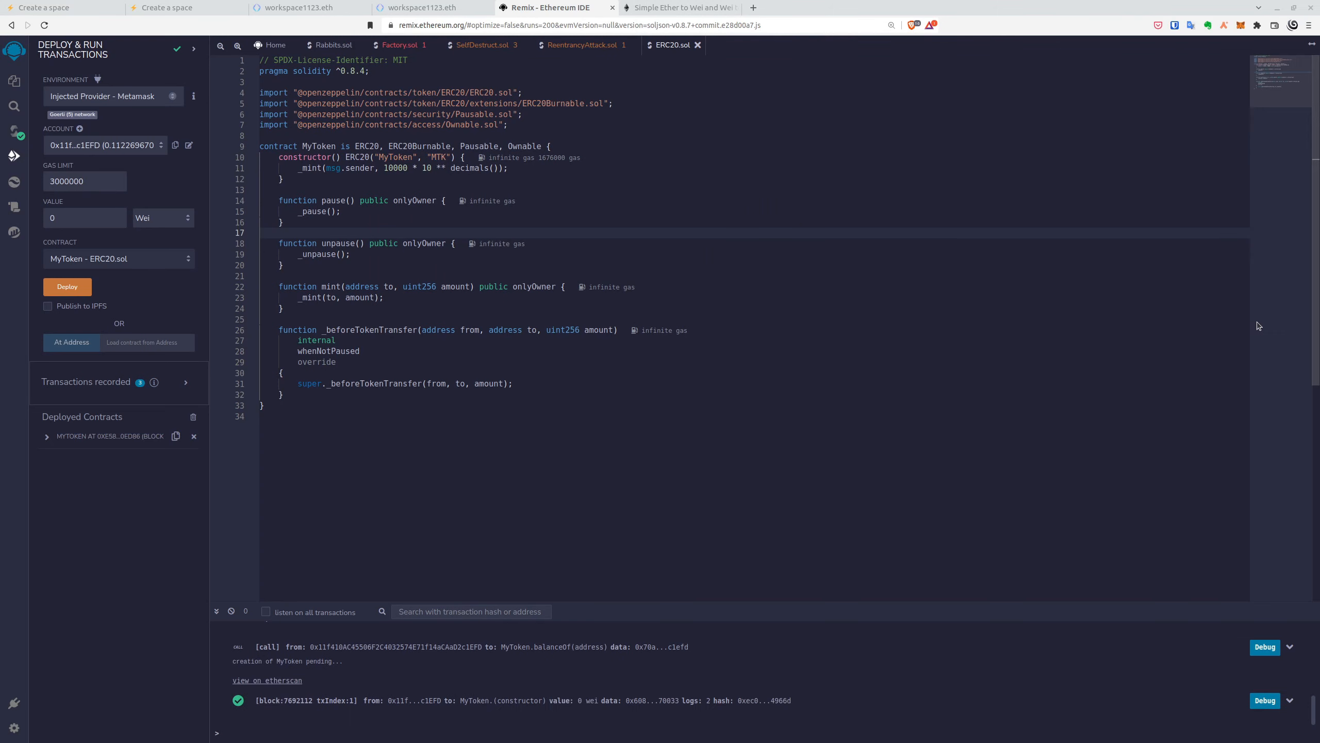
{"action": "left_click", "coordinate": [48, 437]}
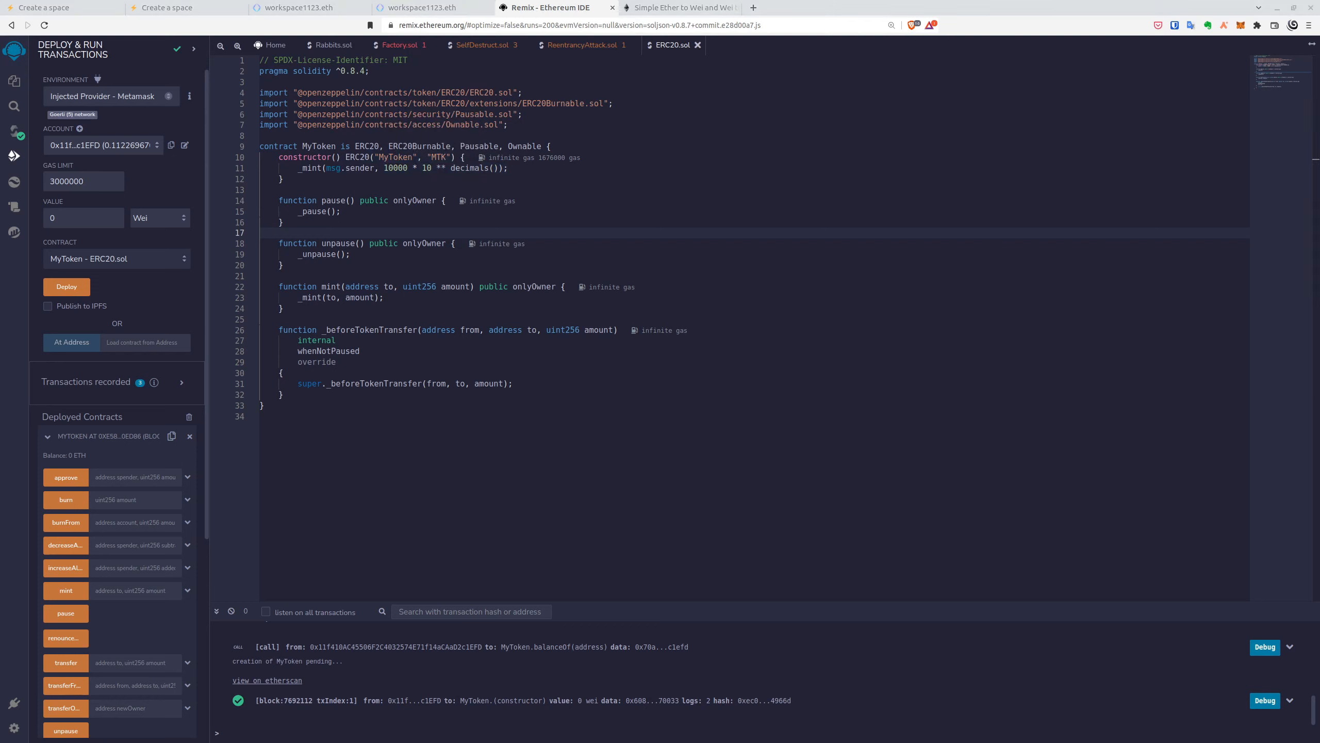
{"action": "scroll", "coordinate": [140, 432], "scroll_direction": "down", "scroll_amount": 2}
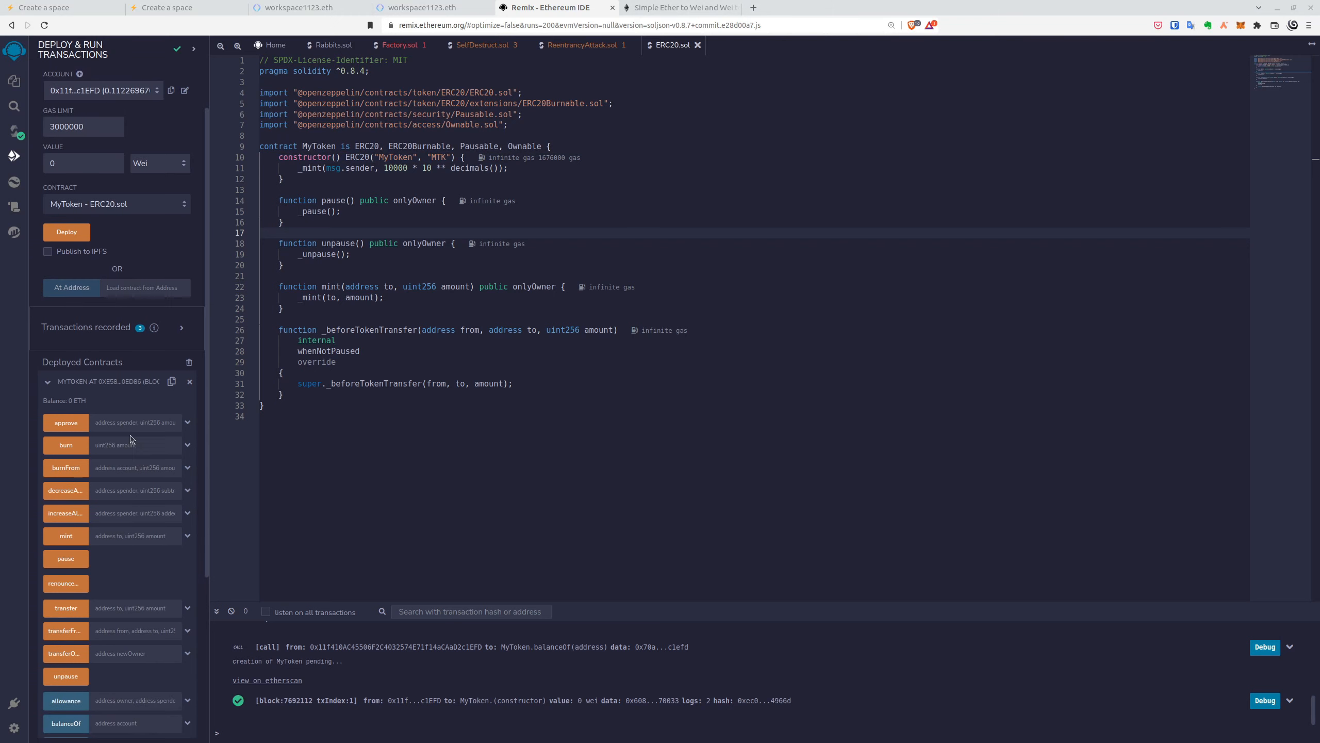
{"action": "scroll", "coordinate": [147, 419], "scroll_direction": "down", "scroll_amount": 3}
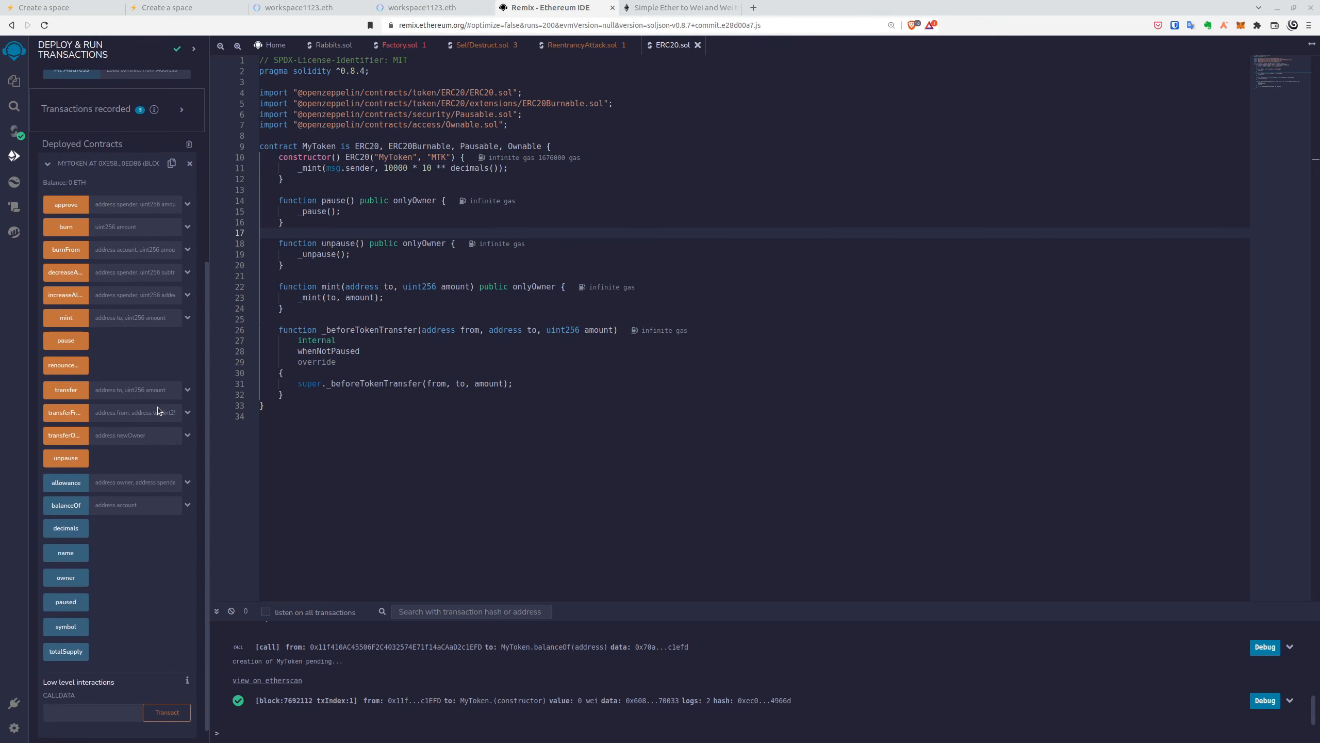
{"action": "left_click", "coordinate": [188, 388]}
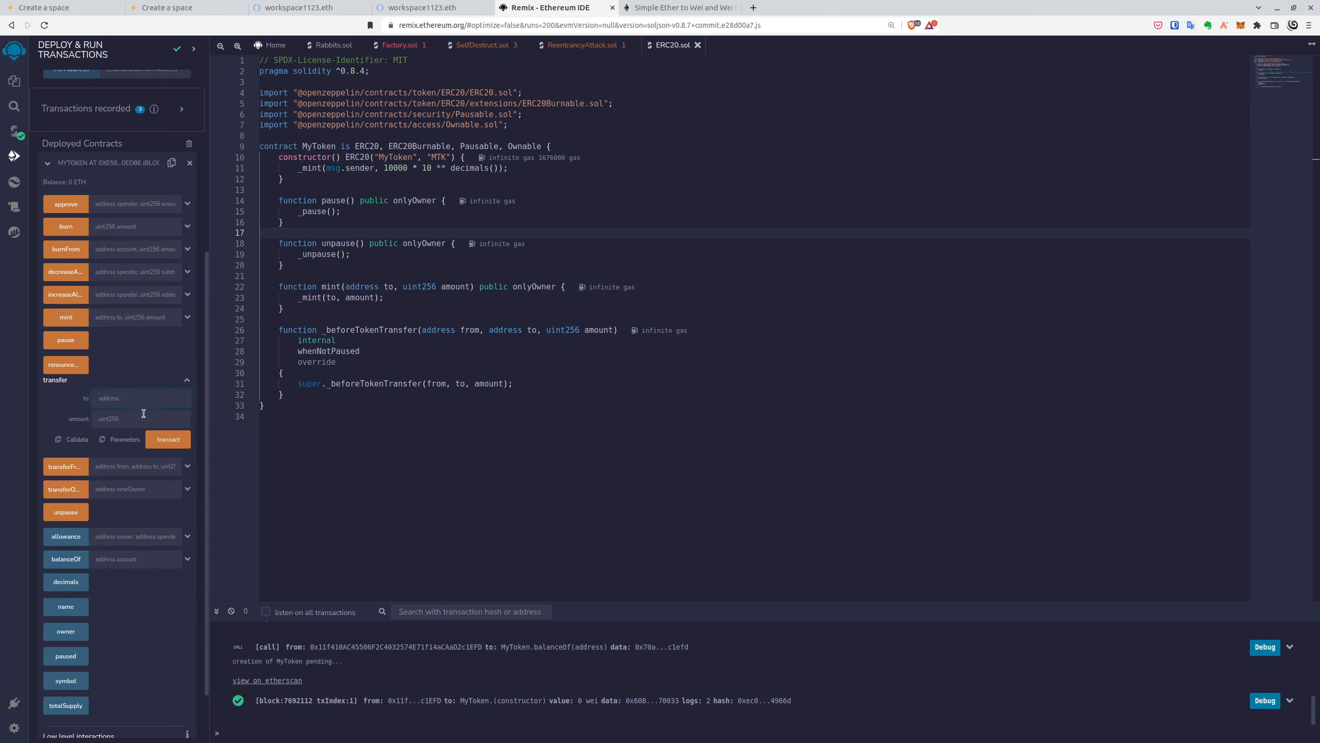
{"action": "key", "text": "ctrl+v"}
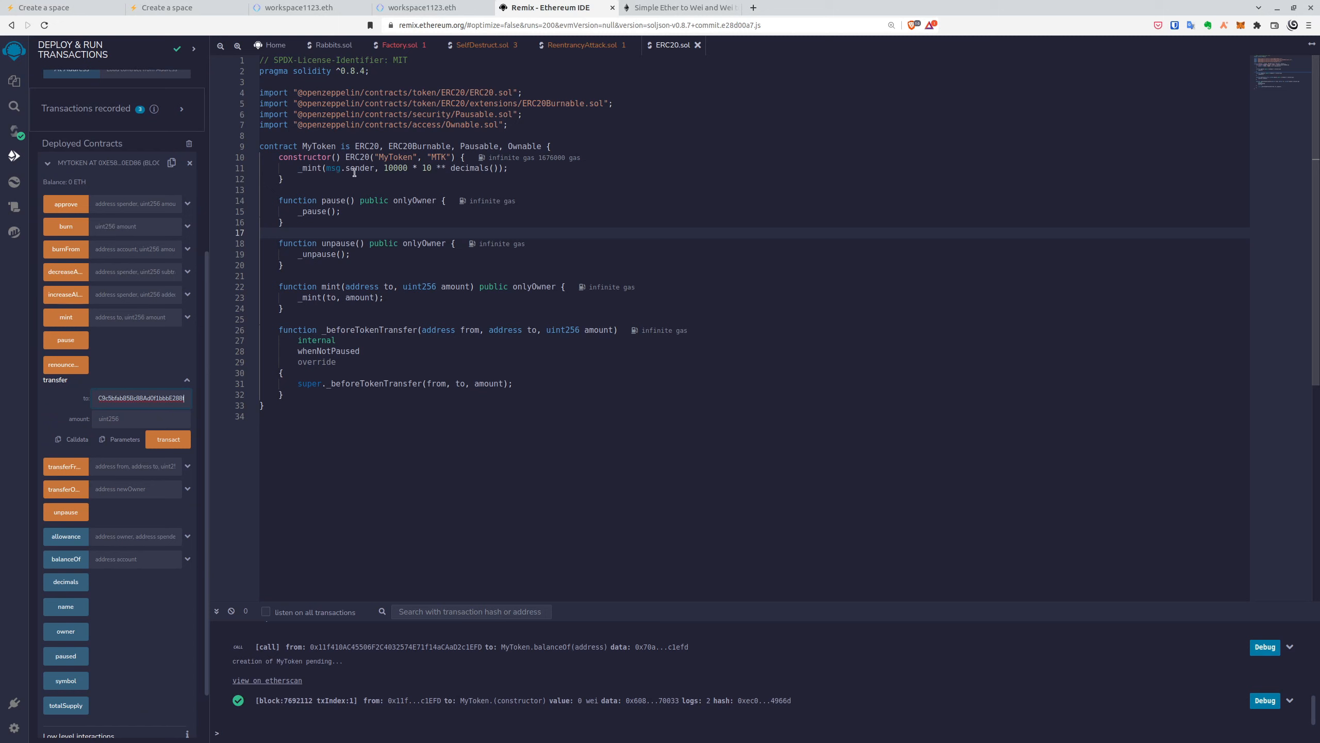
{"action": "left_click", "coordinate": [684, 9]}
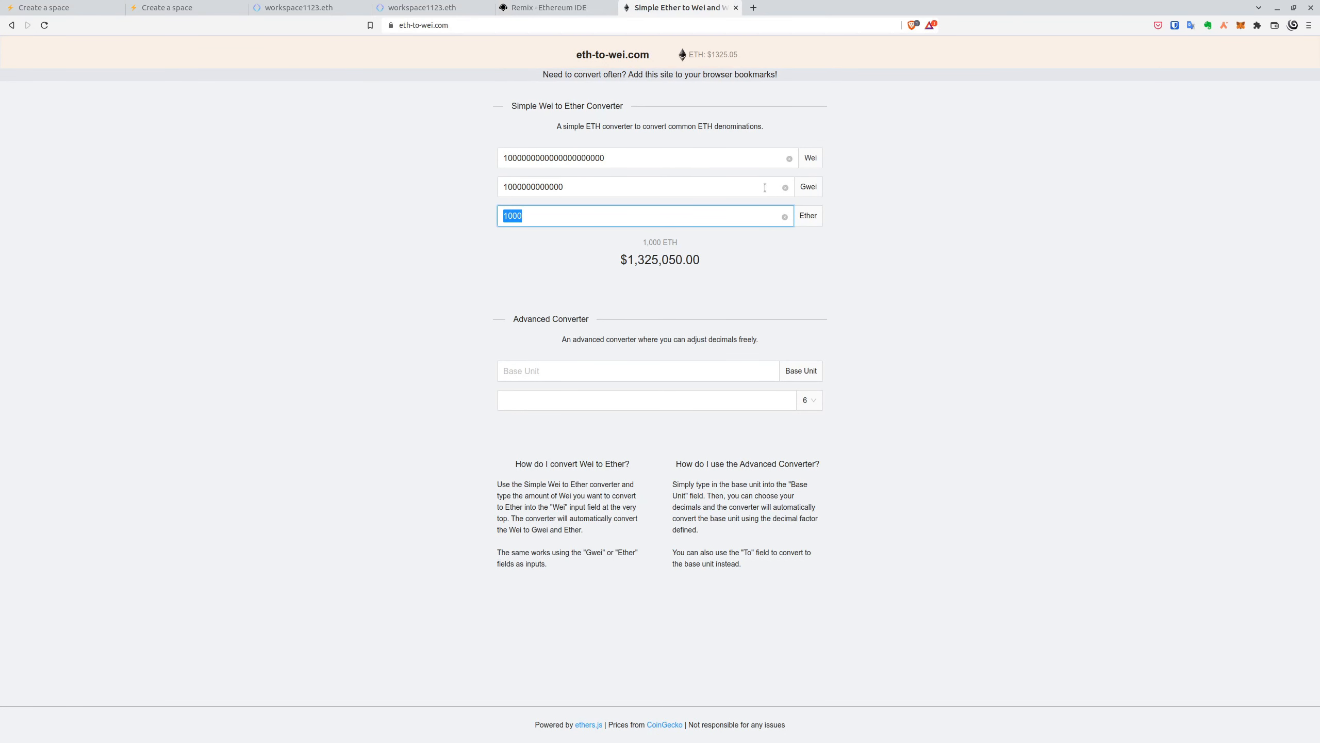
{"action": "double_click", "coordinate": [564, 157]}
{"action": "key", "text": "ctrl+c"}
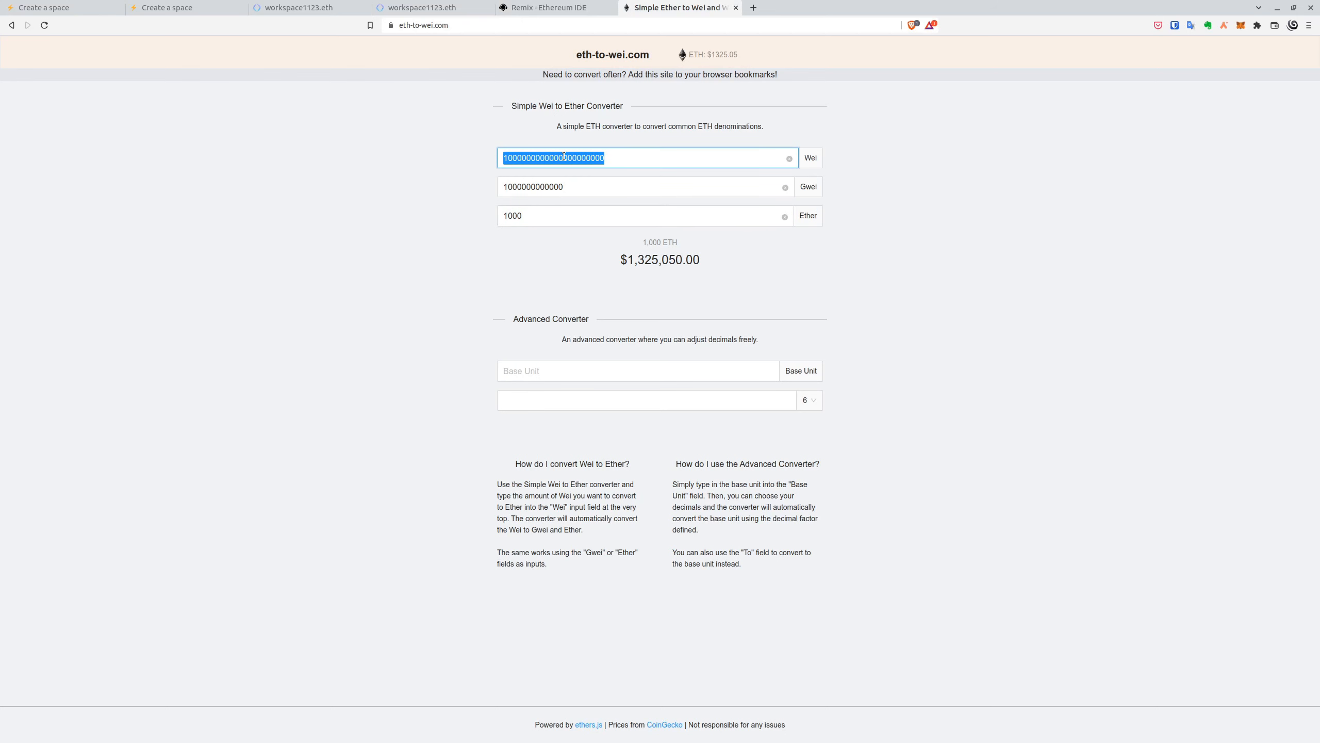
{"action": "key", "text": "ctrl+shift+Tab"}
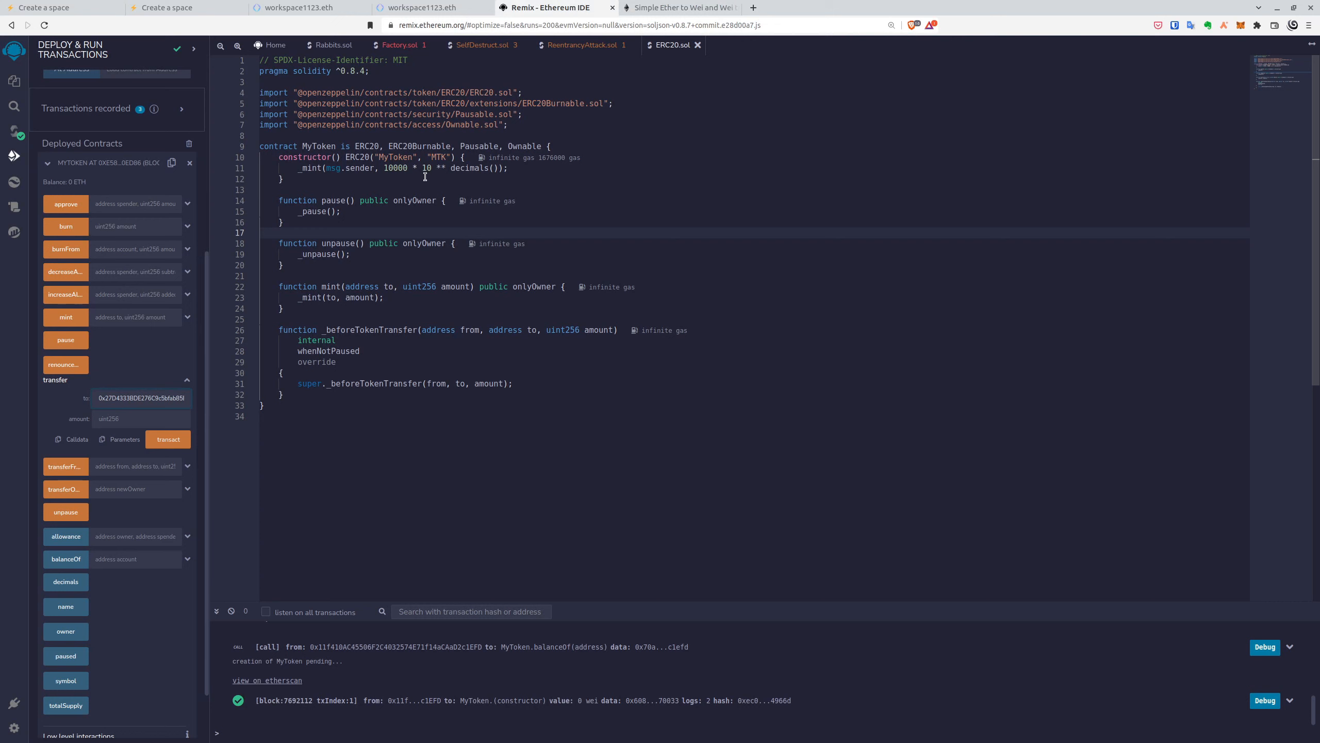
{"action": "left_click", "coordinate": [128, 418]}
{"action": "key", "text": "ctrl+v"}
- Send the 1000 MTK transfer and approve it in the wallet
{"action": "left_click", "coordinate": [162, 436]}
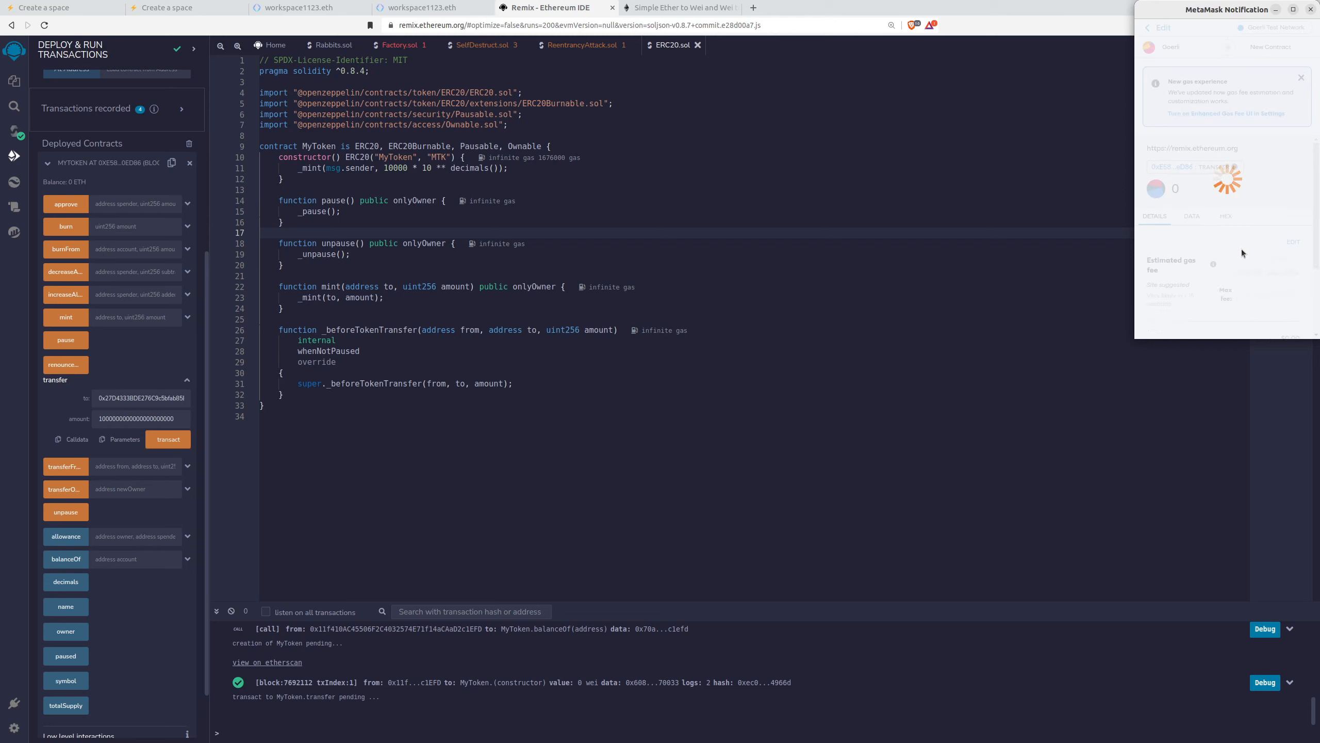
{"action": "scroll", "coordinate": [1242, 249], "scroll_direction": "down", "scroll_amount": 5}
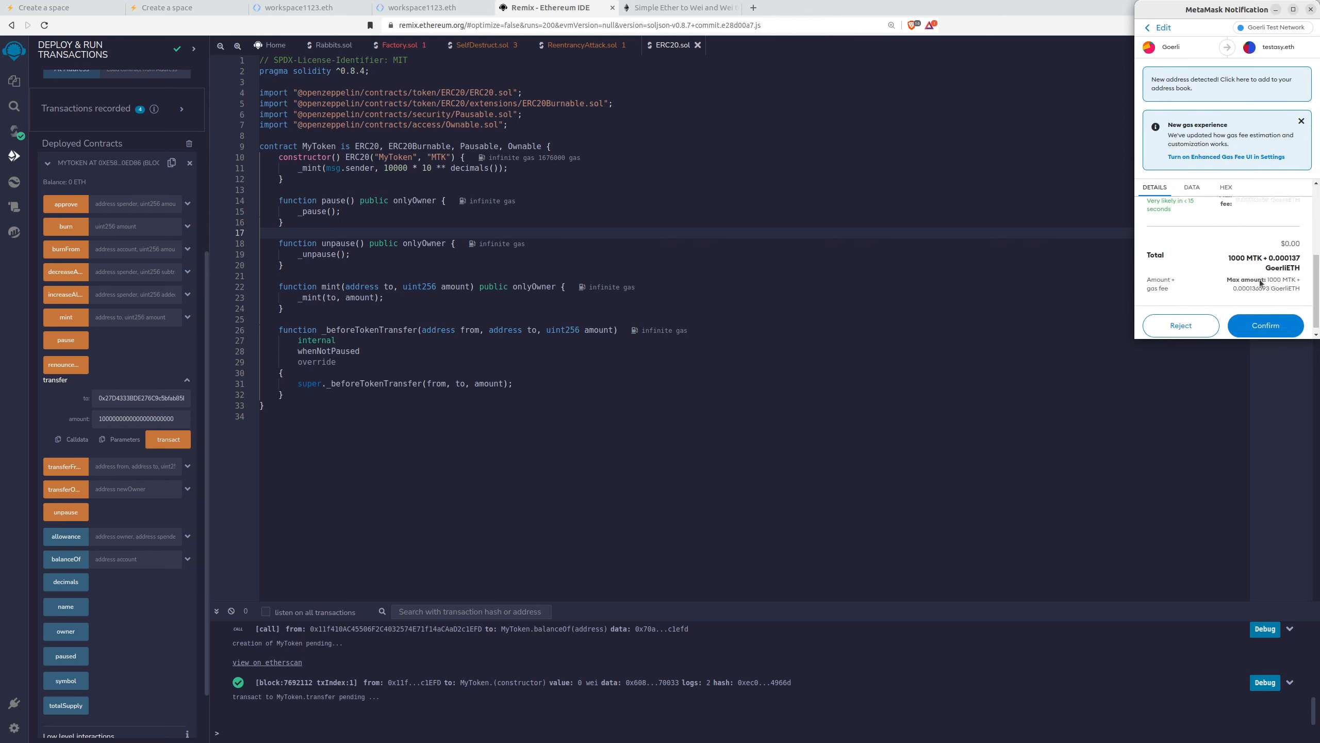
{"action": "left_click", "coordinate": [1275, 324]}
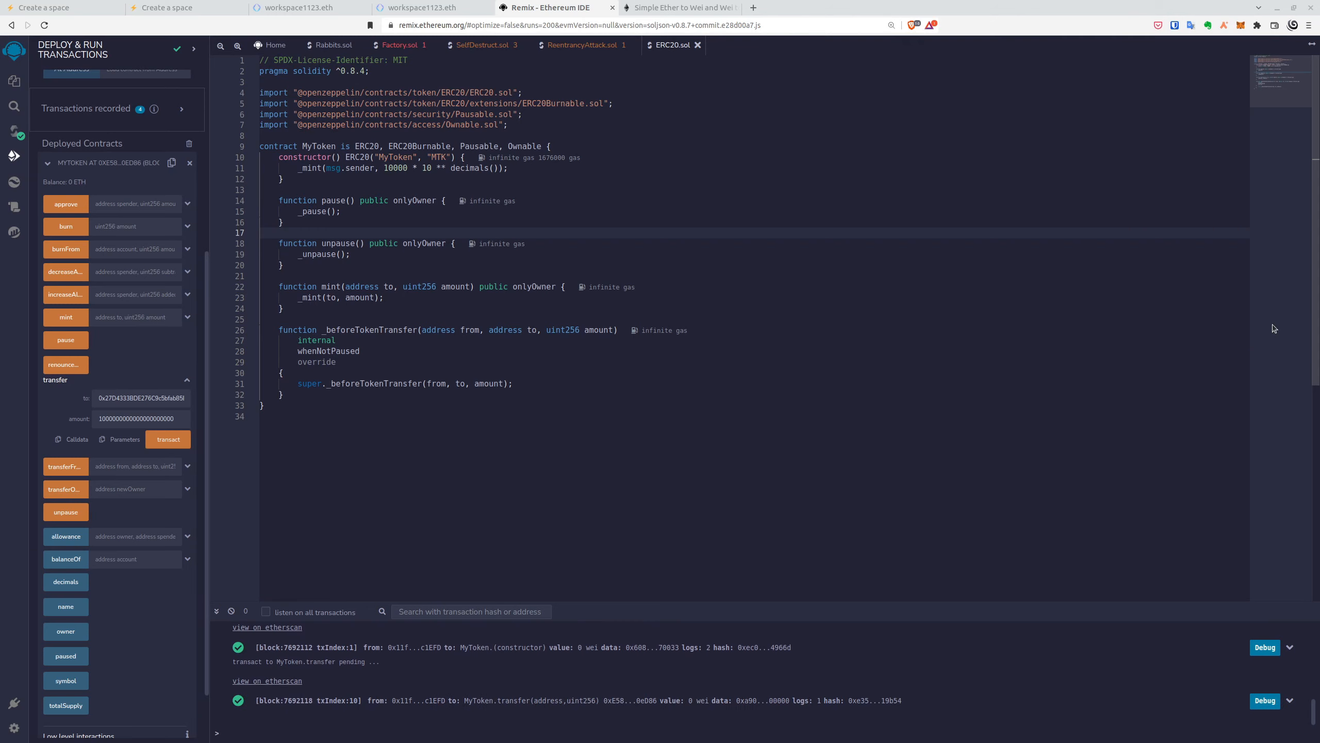
{"action": "left_click", "coordinate": [186, 6]}
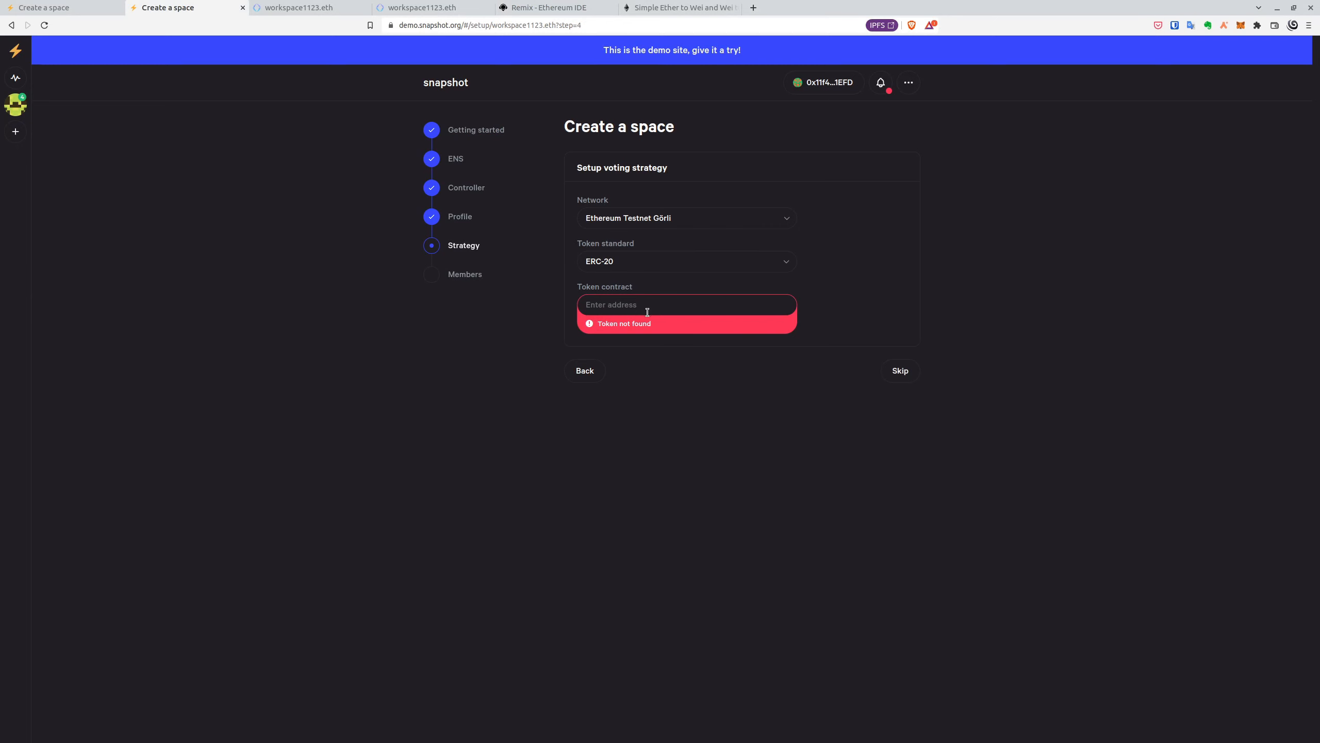
- Paste the MyToken contract address as the token contract and advance to the Members step
{"action": "left_click", "coordinate": [578, 7]}
{"action": "scroll", "coordinate": [135, 233], "scroll_direction": "up", "scroll_amount": 1}
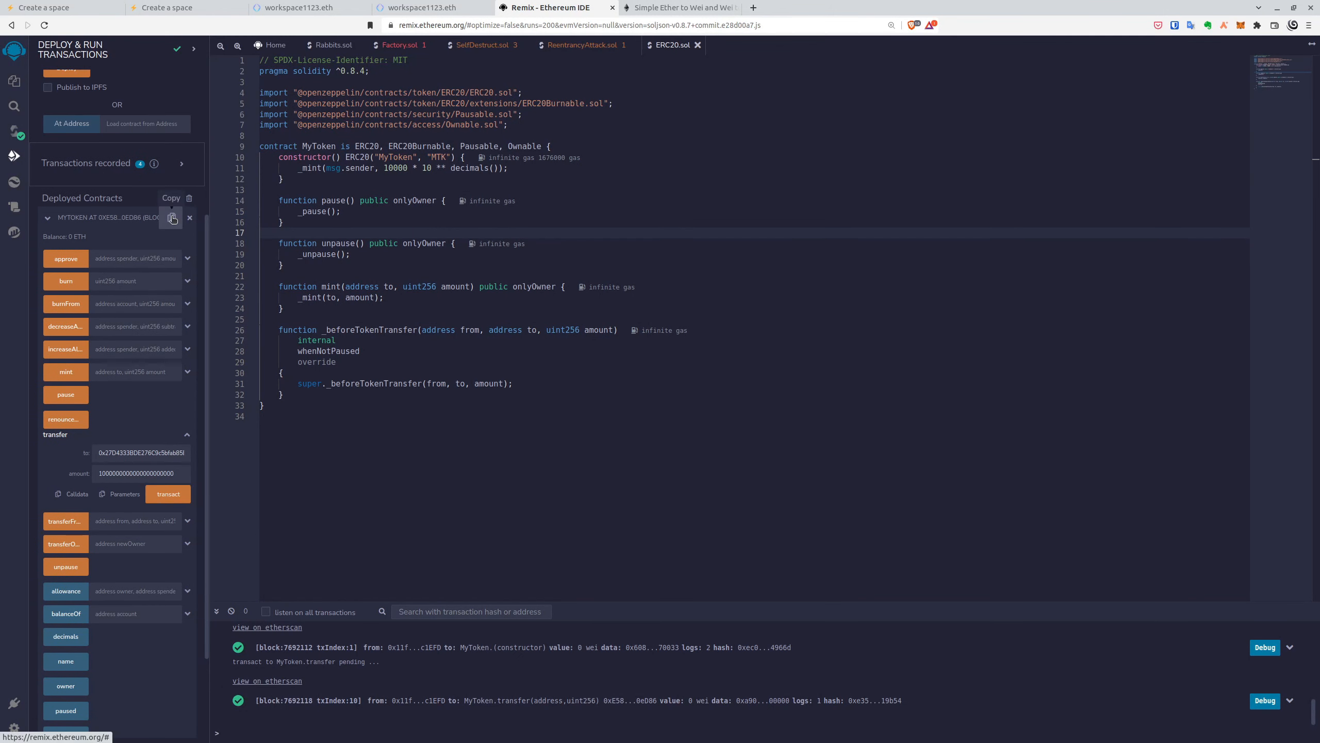
{"action": "left_click", "coordinate": [295, 6]}
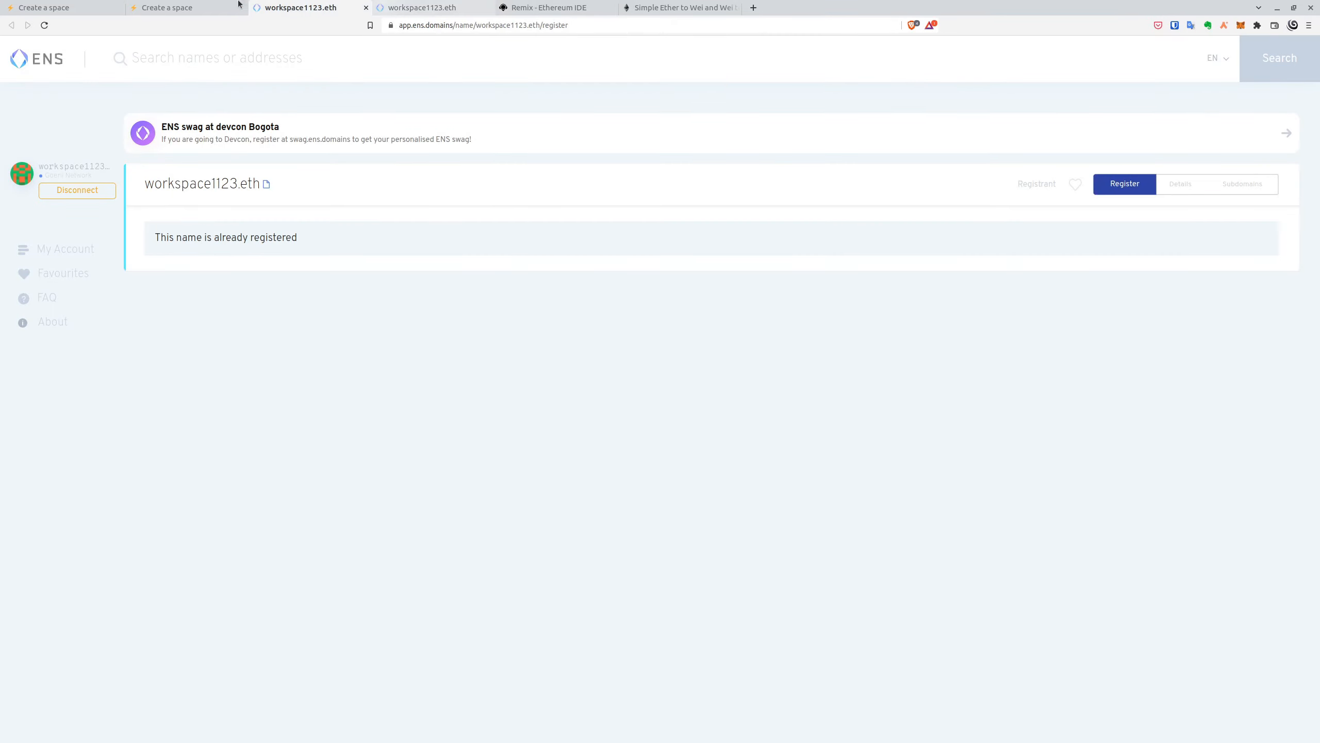
{"action": "left_click", "coordinate": [186, 7]}
{"action": "left_click", "coordinate": [661, 305]}
{"action": "key", "text": "ctrl+v"}
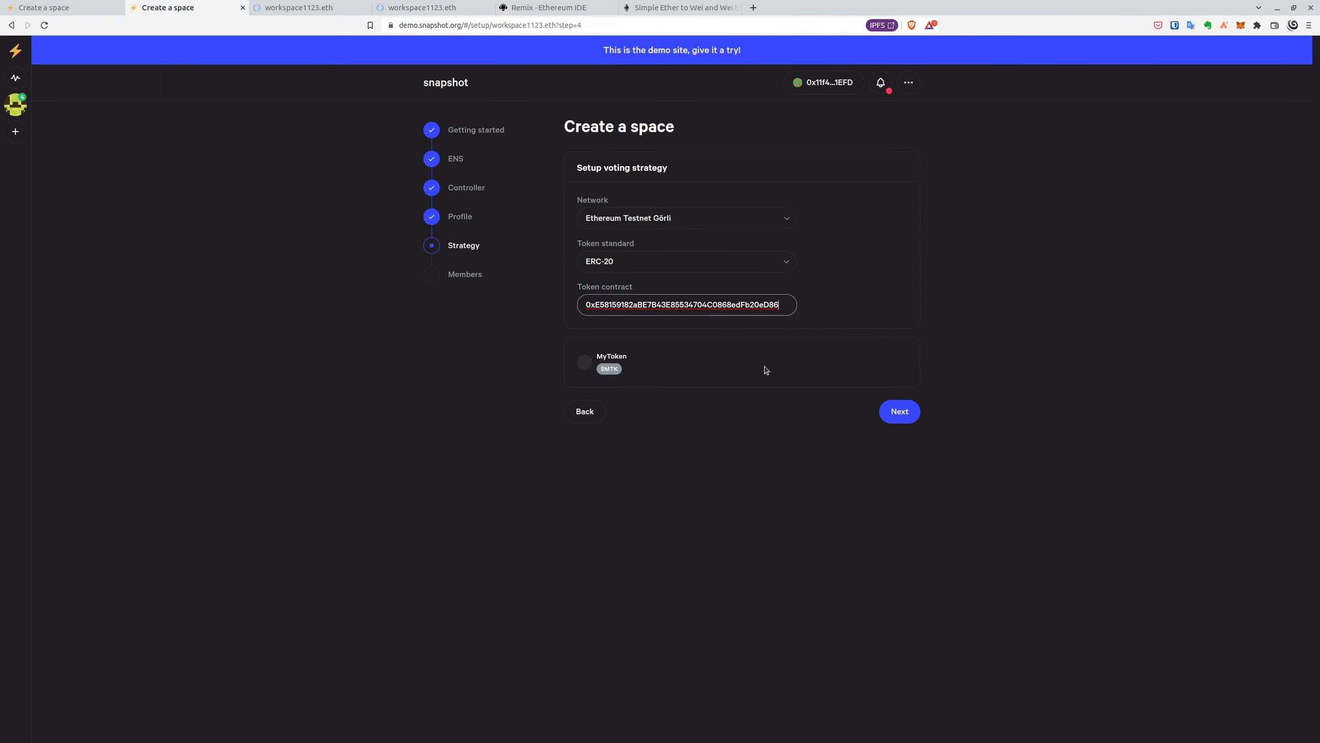
{"action": "left_click", "coordinate": [900, 411]}
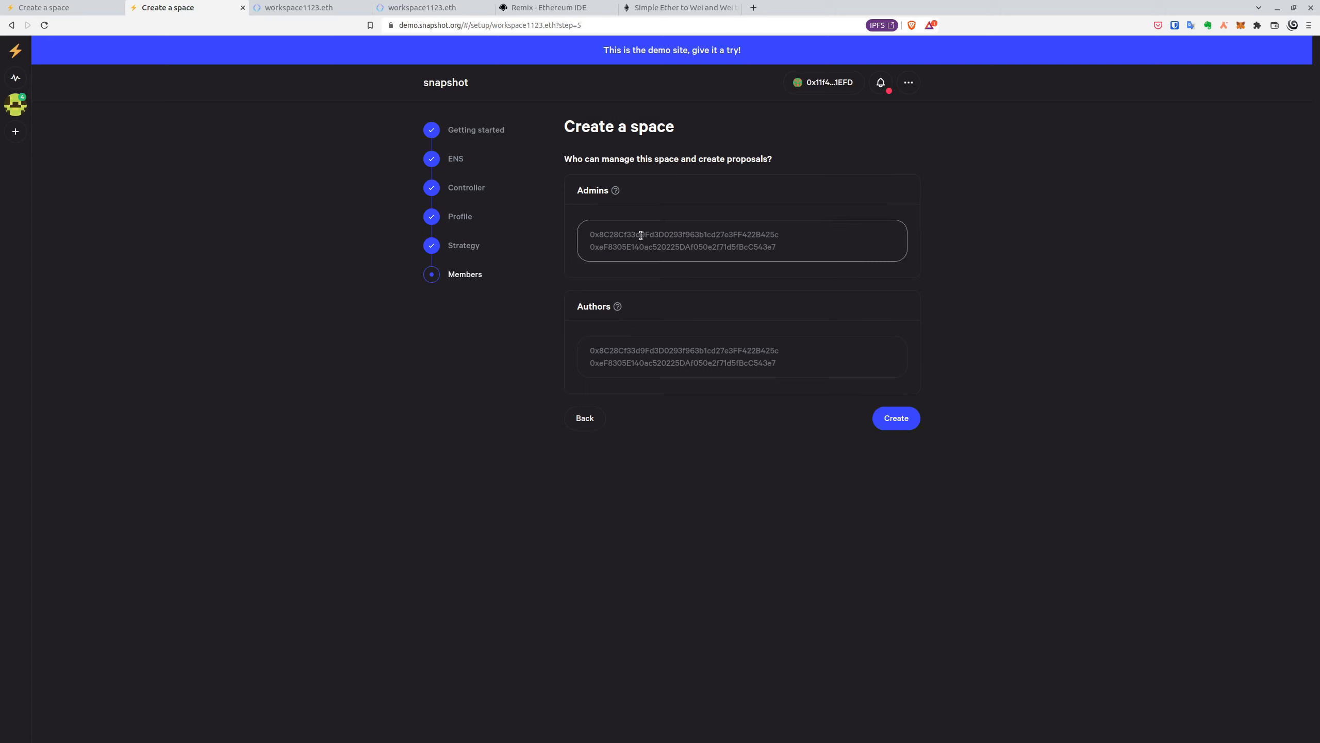
- Add the connected wallet address as admin and two wallet addresses as authors
{"action": "type", "text": "0xE58159182aBE8B43E85534704C0868edFb20eD86"}
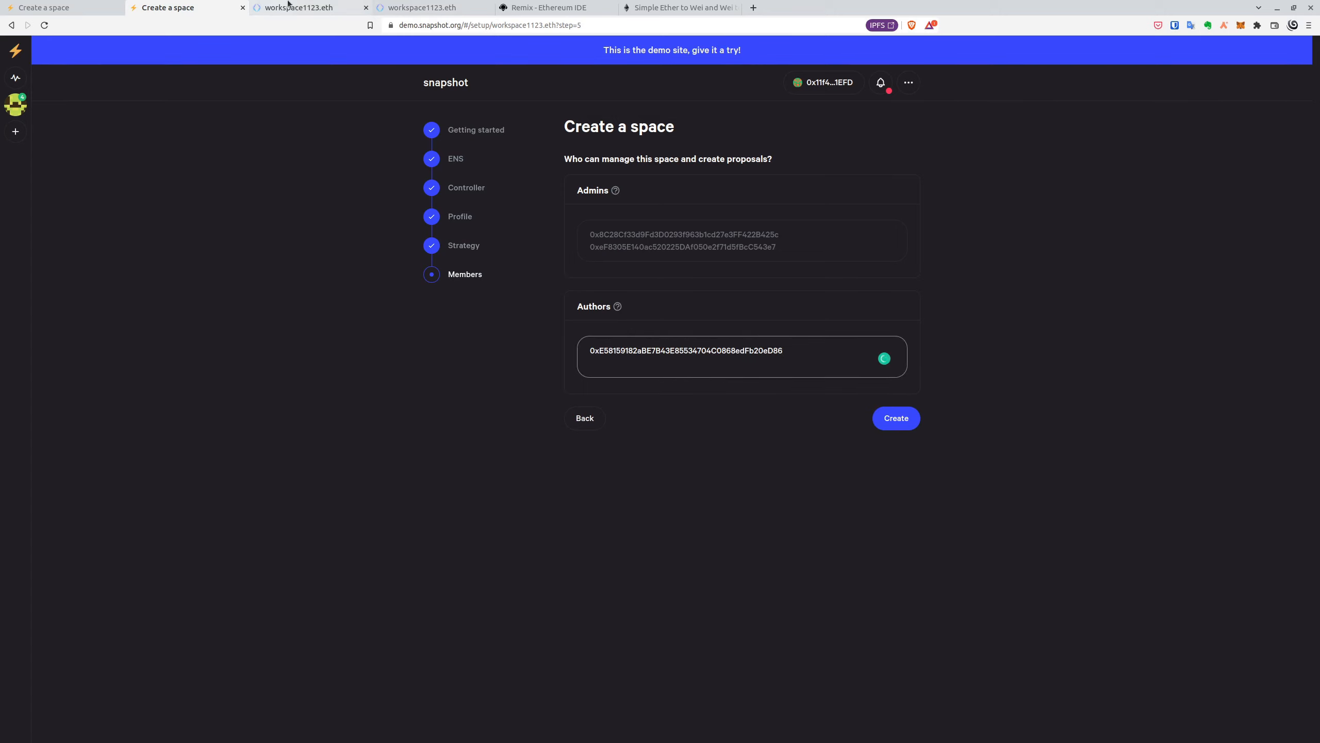
{"action": "double_click", "coordinate": [788, 344]}
{"action": "type", "text": "0x27D4333BDE276C9c5bfab85Bc88Ad0f1bbbE238f"}
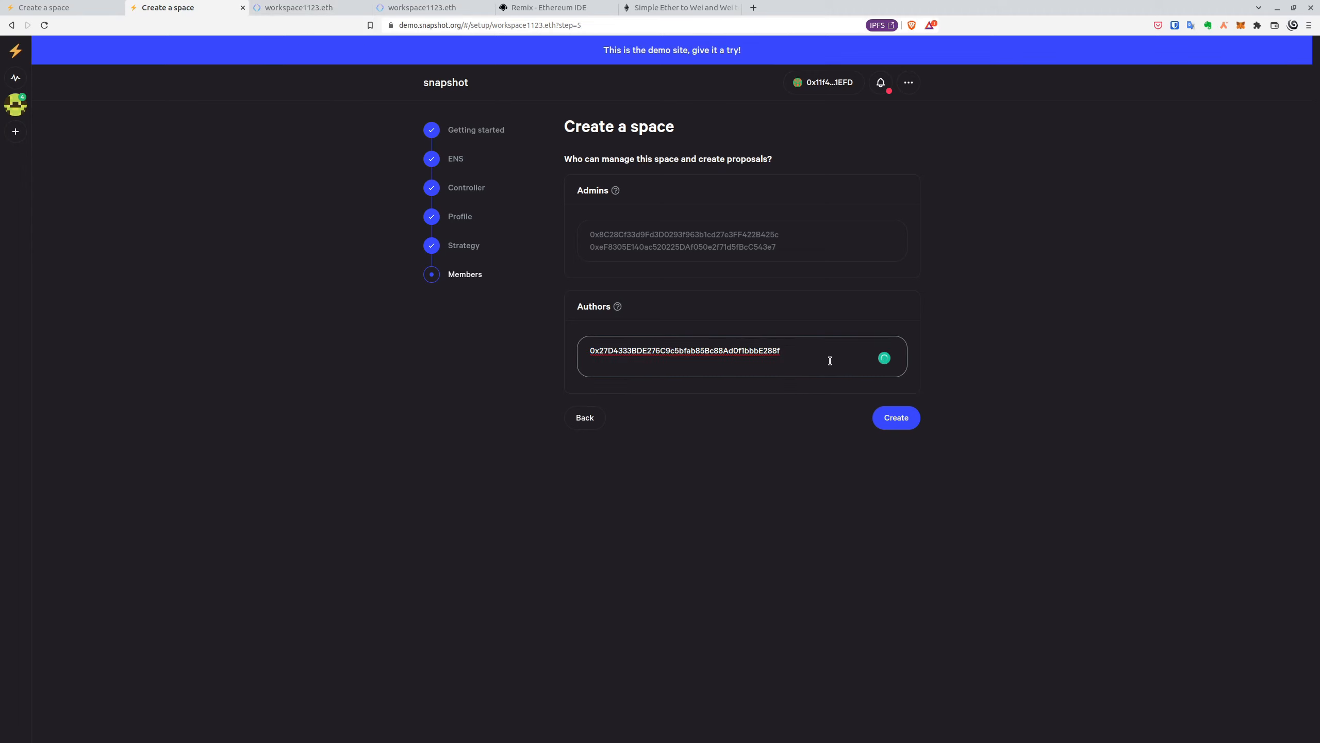
{"action": "key", "text": "Return"}
{"action": "left_click", "coordinate": [1241, 24]}
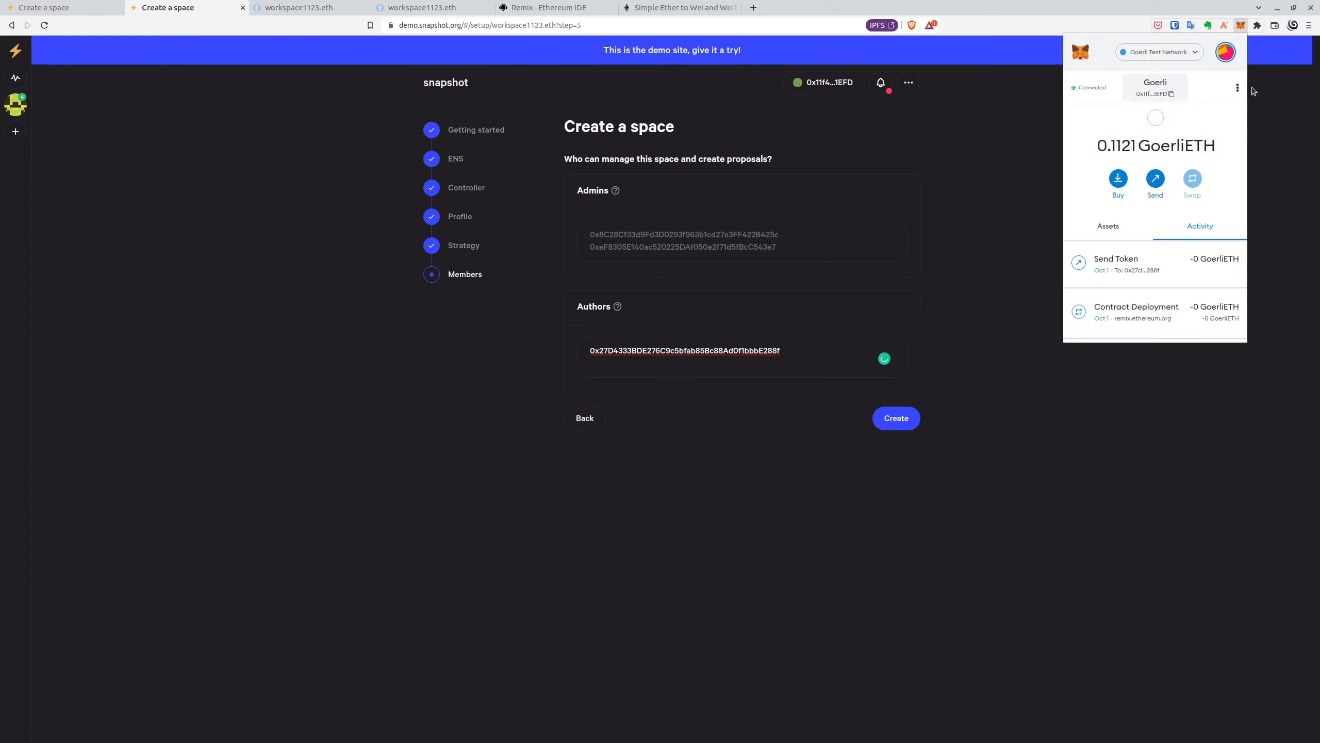
{"action": "left_click", "coordinate": [687, 229]}
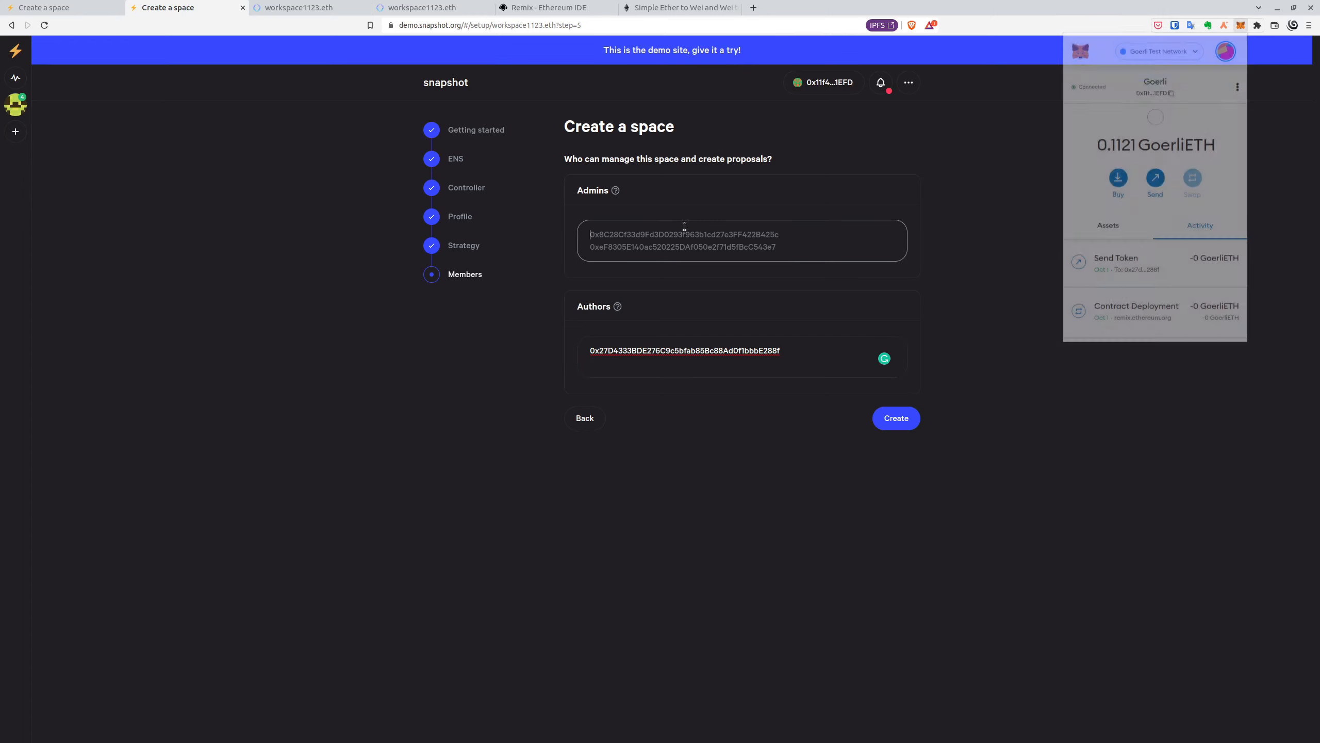
{"action": "type", "text": "0x11f410AC45506F2C4032574E71f14aCAaD2c1EFD"}
{"action": "left_click", "coordinate": [810, 351]}
{"action": "key", "text": "Return"}
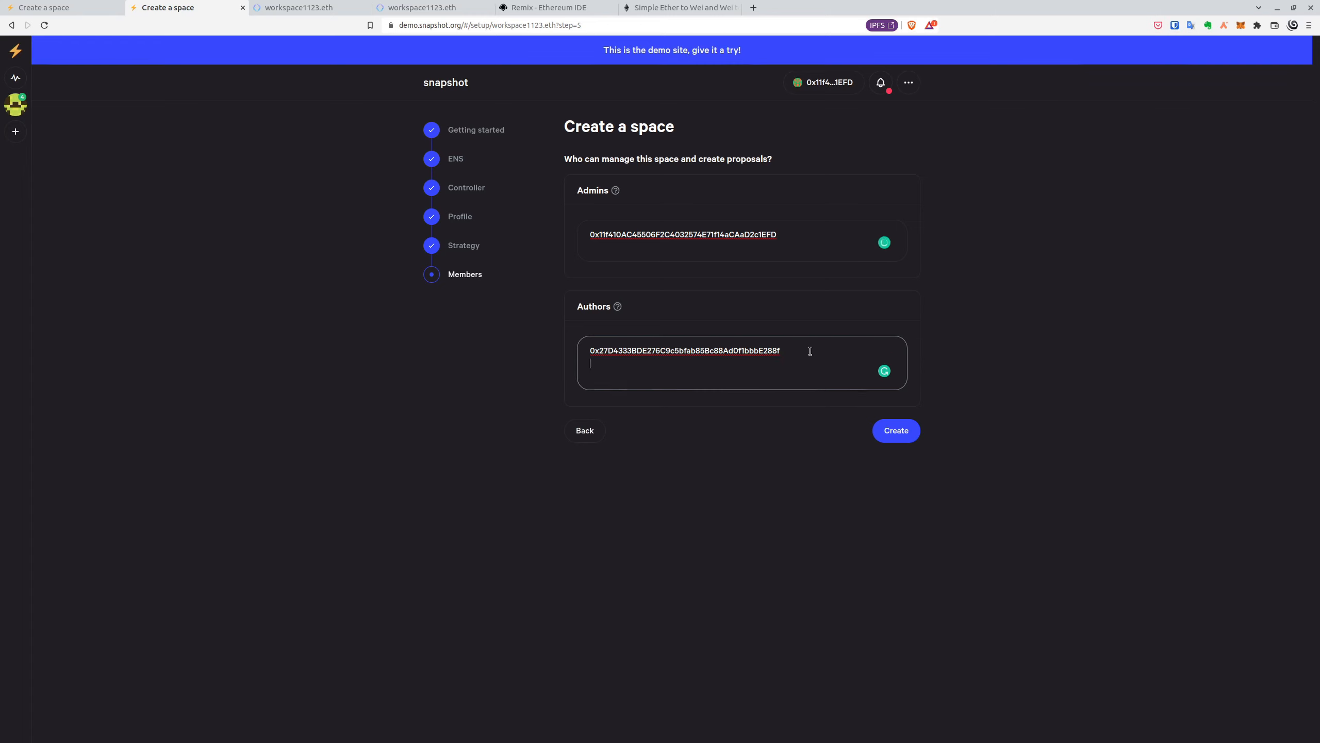
{"action": "type", "text": "0x11f410AC45506F2C4032574E71f14aCAaD2c1EFD"}
- Create the Workspace1112 space and sign the settings message in MetaMask
{"action": "left_click", "coordinate": [907, 424]}
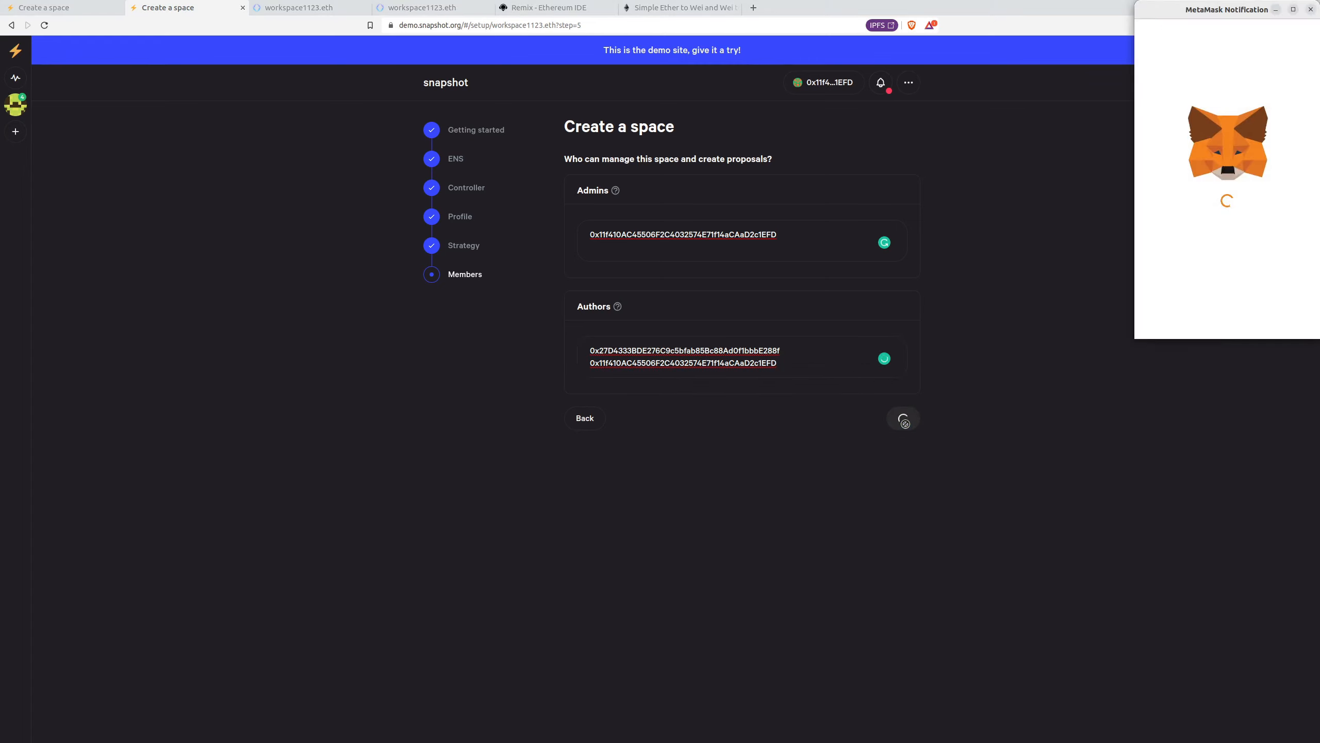
{"action": "scroll", "coordinate": [1256, 253], "scroll_direction": "down", "scroll_amount": 3}
{"action": "scroll", "coordinate": [1255, 252], "scroll_direction": "down", "scroll_amount": 5}
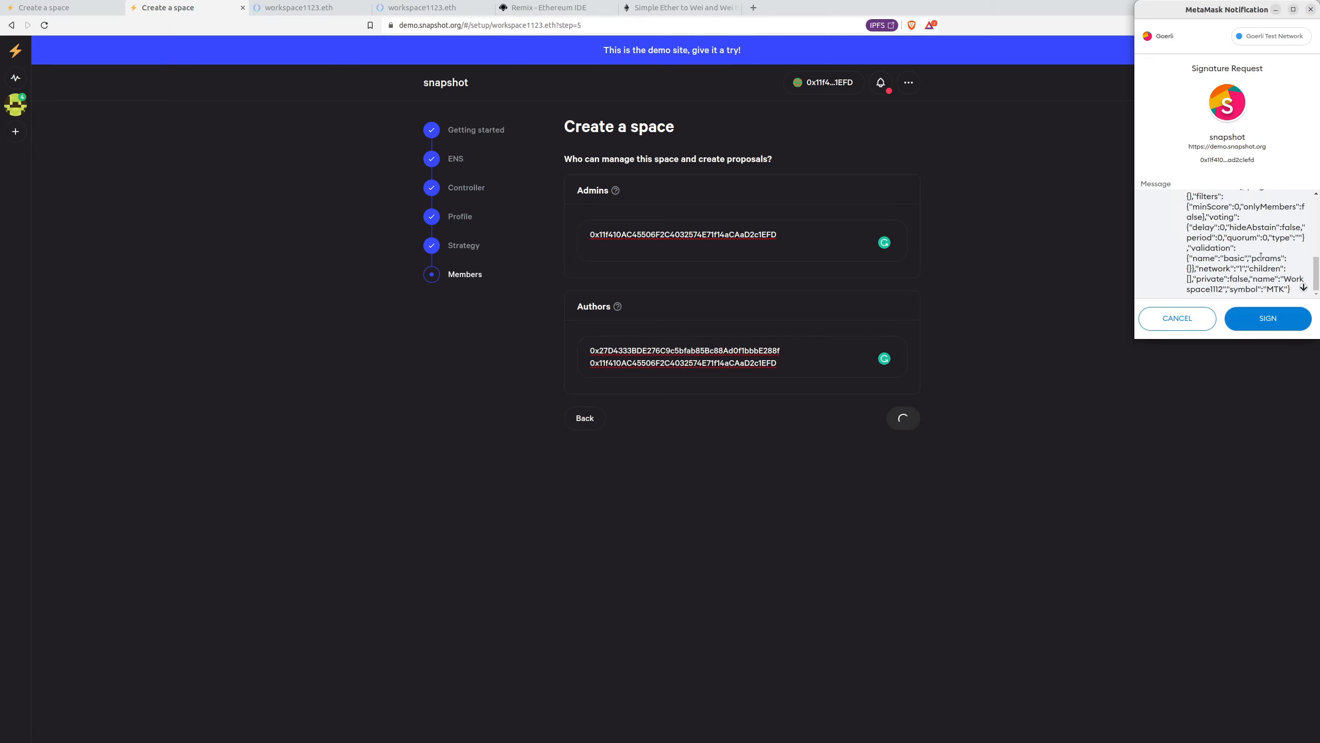
{"action": "left_click", "coordinate": [1278, 320]}
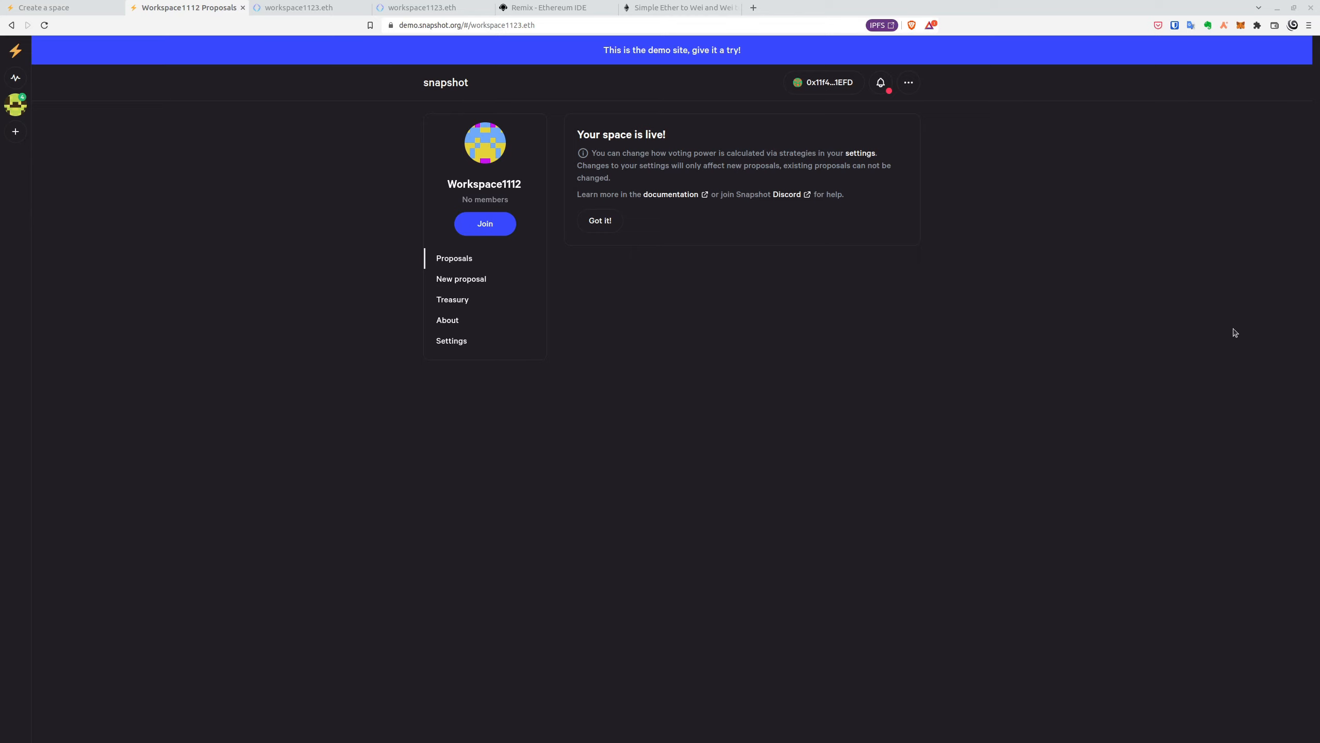
{"action": "left_click", "coordinate": [448, 341]}
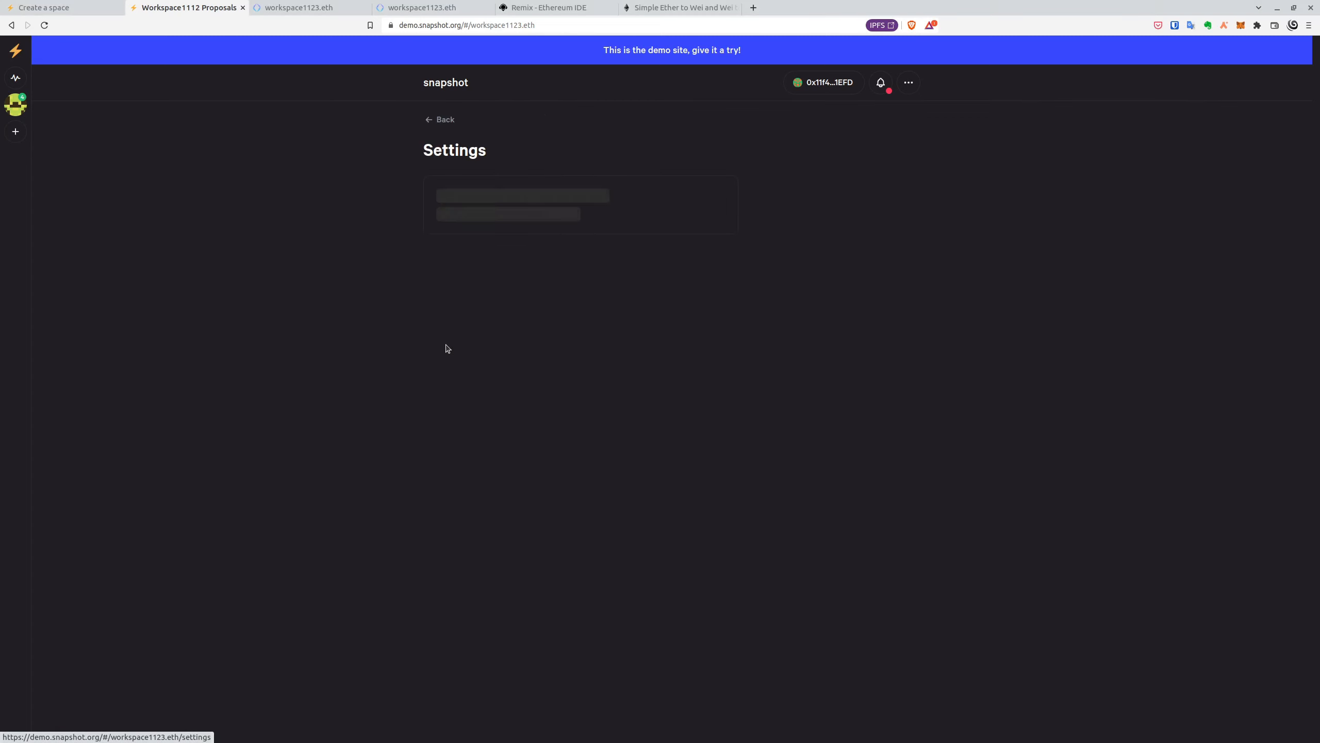
{"action": "left_click", "coordinate": [817, 363]}
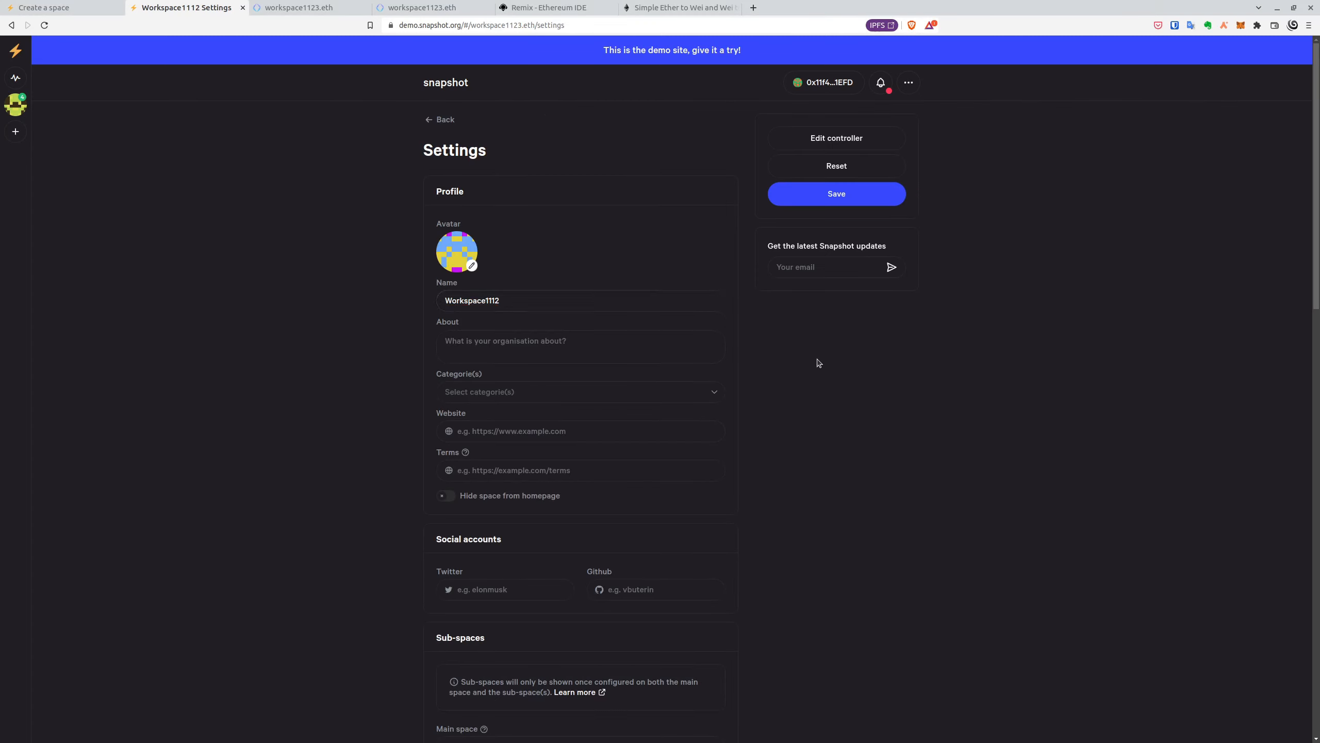
{"action": "scroll", "coordinate": [818, 362], "scroll_direction": "down", "scroll_amount": 1}
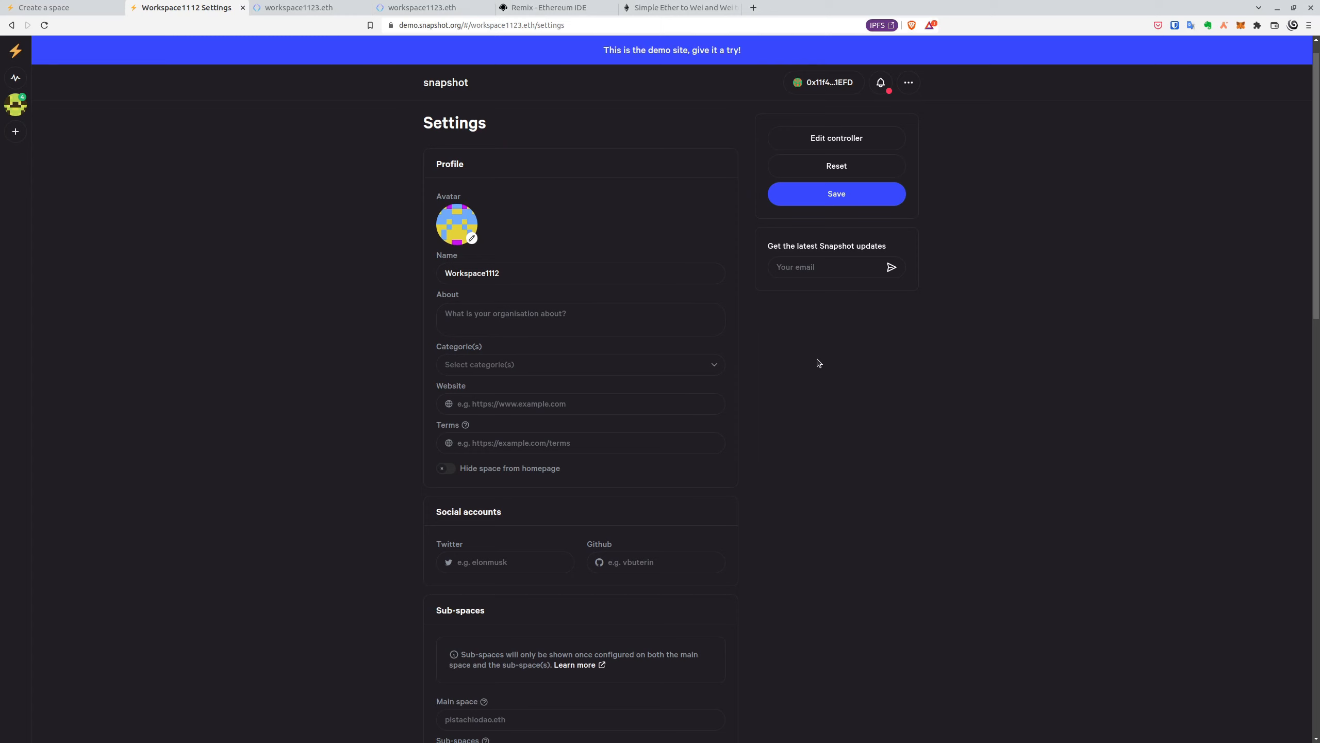
{"action": "scroll", "coordinate": [787, 372], "scroll_direction": "down", "scroll_amount": 5}
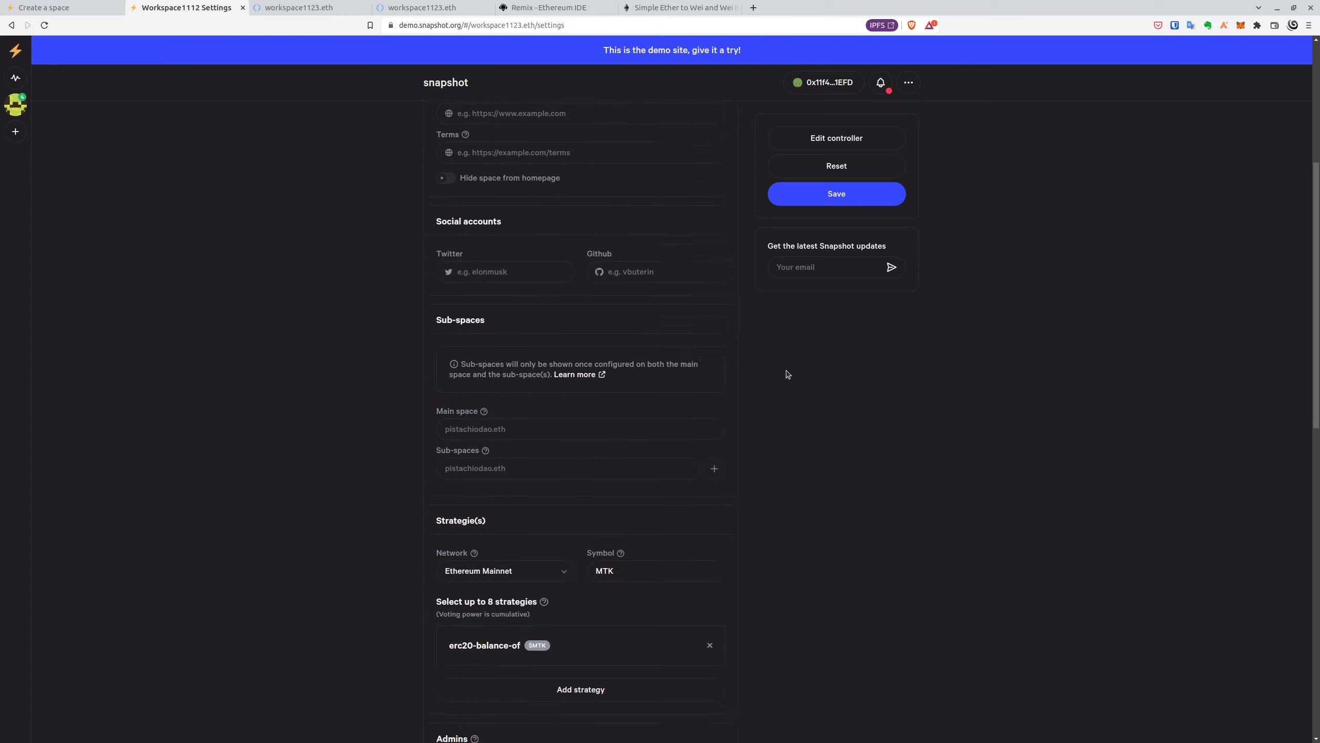
{"action": "scroll", "coordinate": [787, 374], "scroll_direction": "down", "scroll_amount": 4}
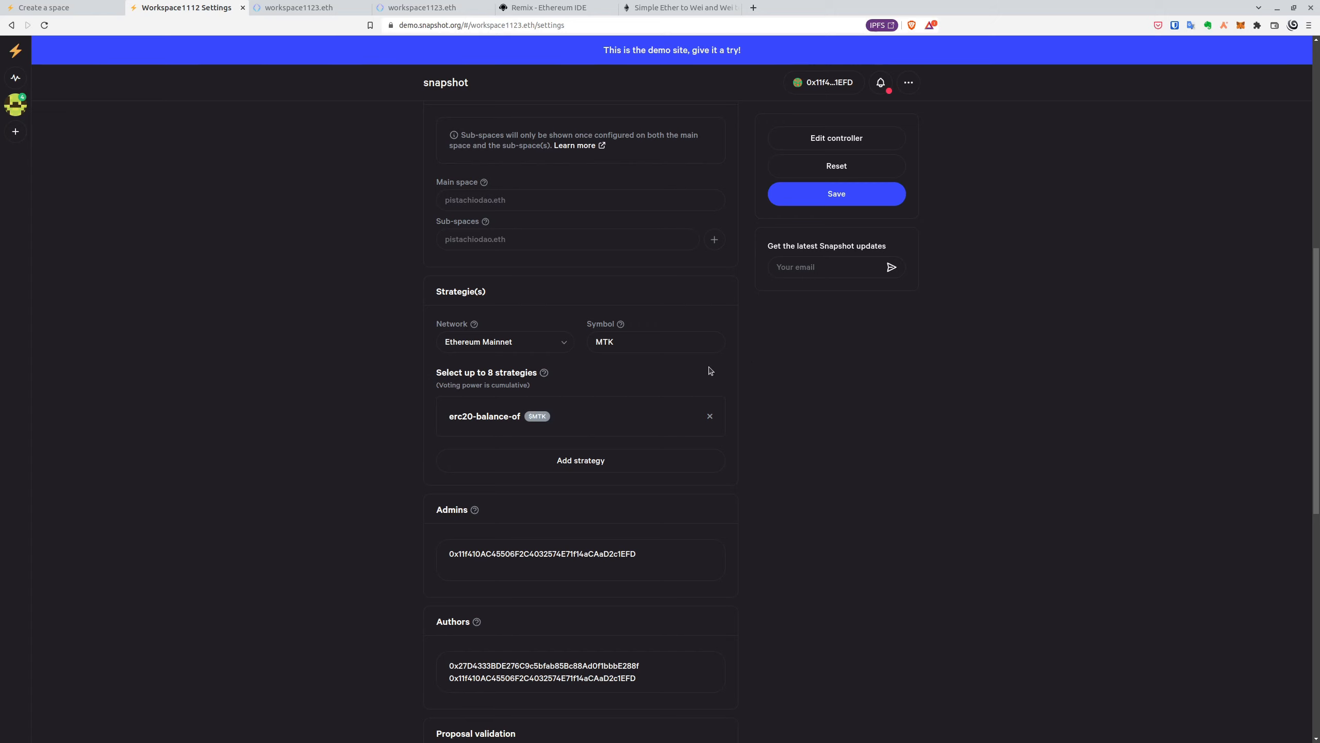
{"action": "scroll", "coordinate": [711, 371], "scroll_direction": "down", "scroll_amount": 3}
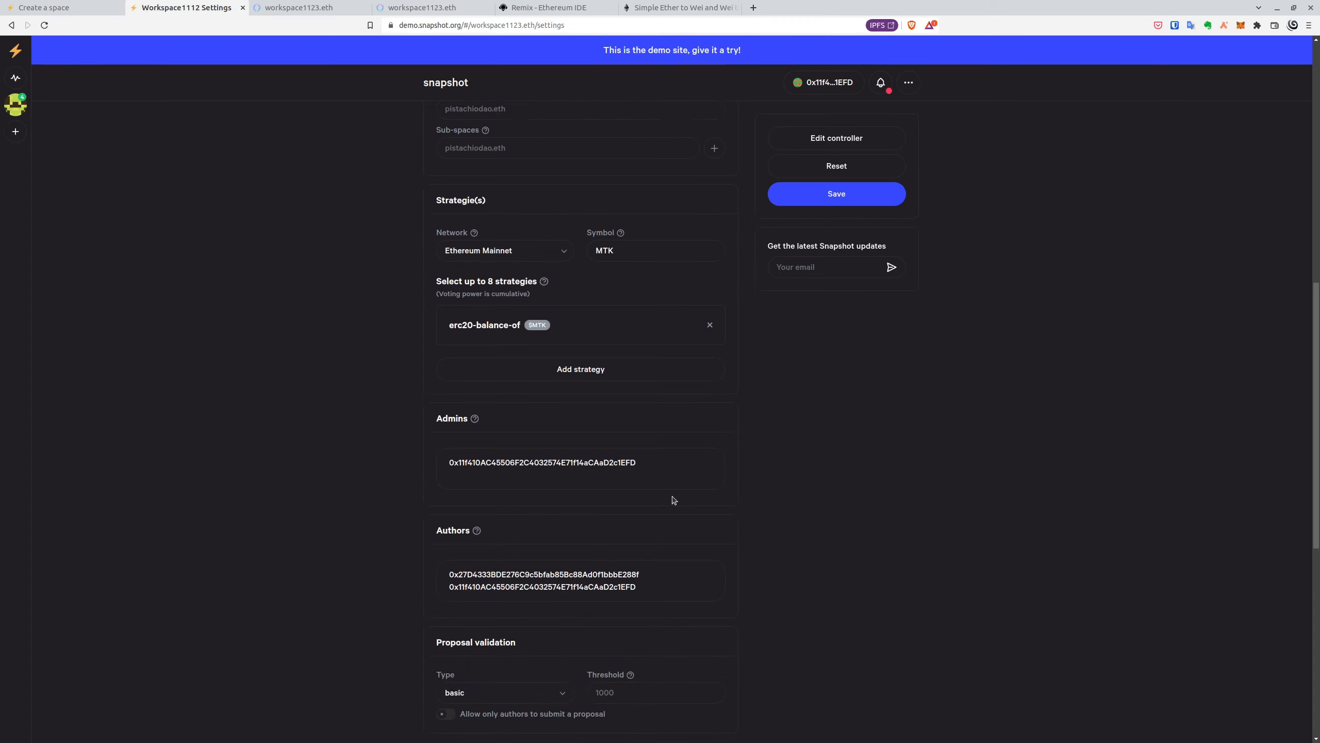
{"action": "scroll", "coordinate": [705, 493], "scroll_direction": "down", "scroll_amount": 5}
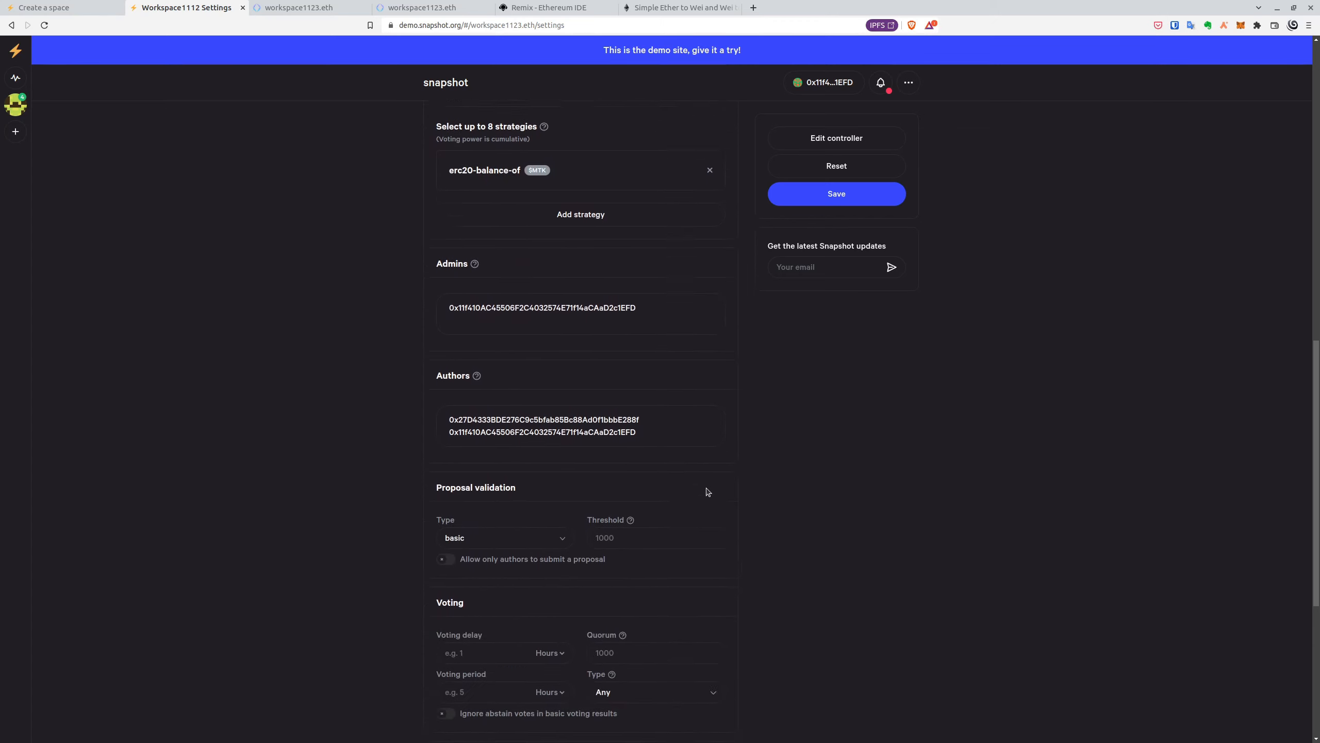
{"action": "scroll", "coordinate": [739, 477], "scroll_direction": "down", "scroll_amount": 2}
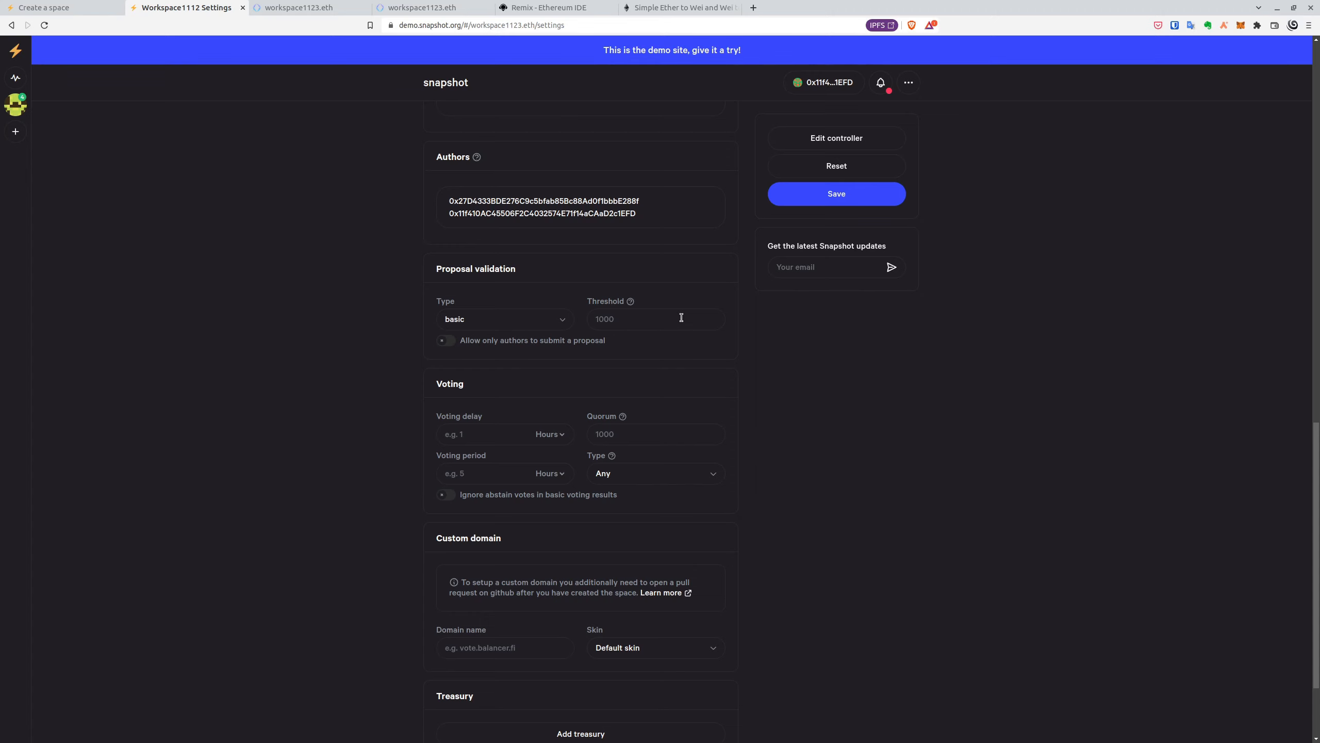
{"action": "scroll", "coordinate": [686, 329], "scroll_direction": "down", "scroll_amount": 3}
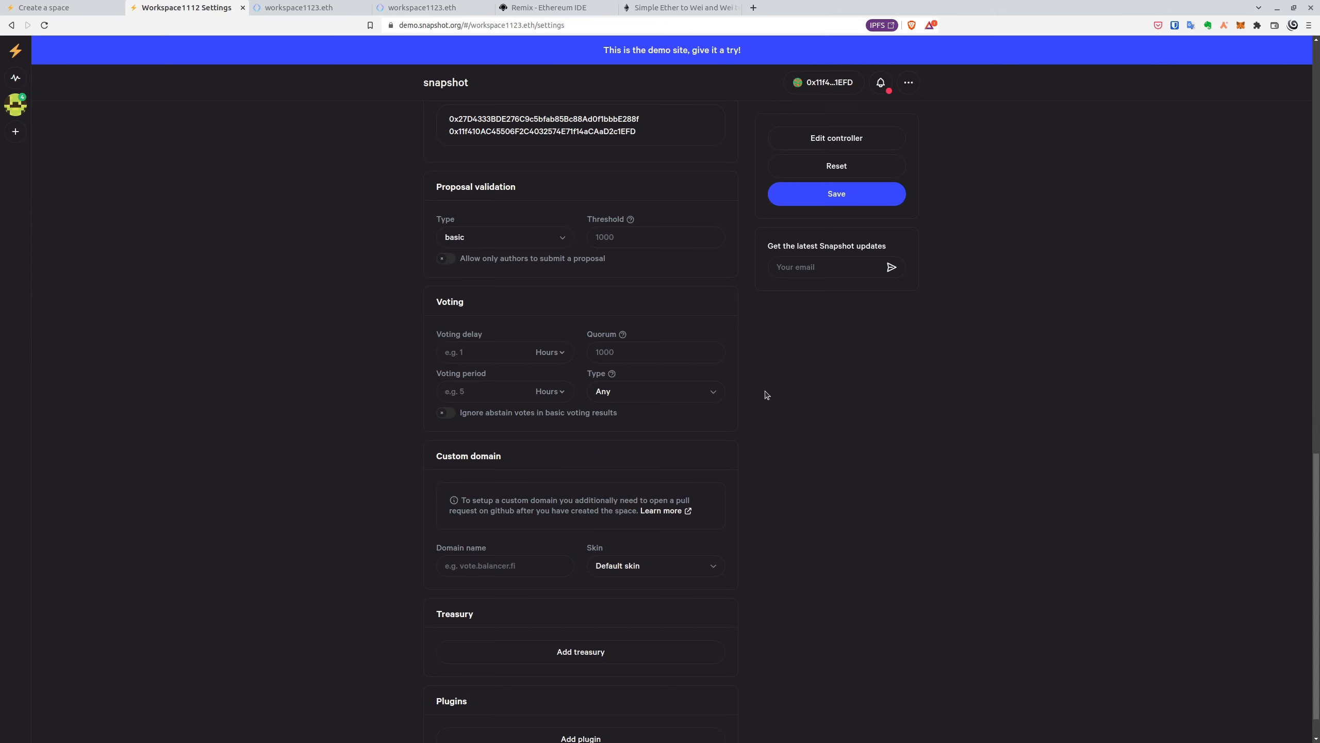
{"action": "scroll", "coordinate": [767, 395], "scroll_direction": "up", "scroll_amount": 1}
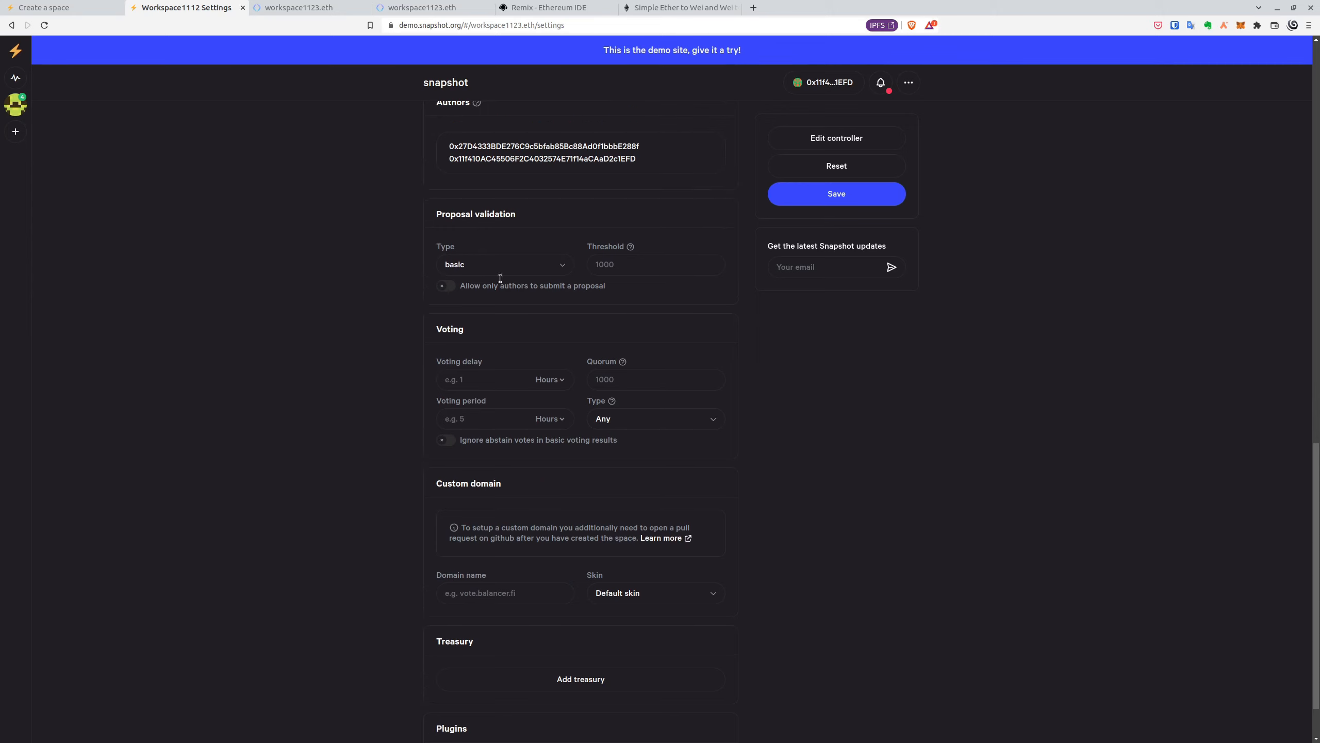
{"action": "key", "text": "alt+Left"}
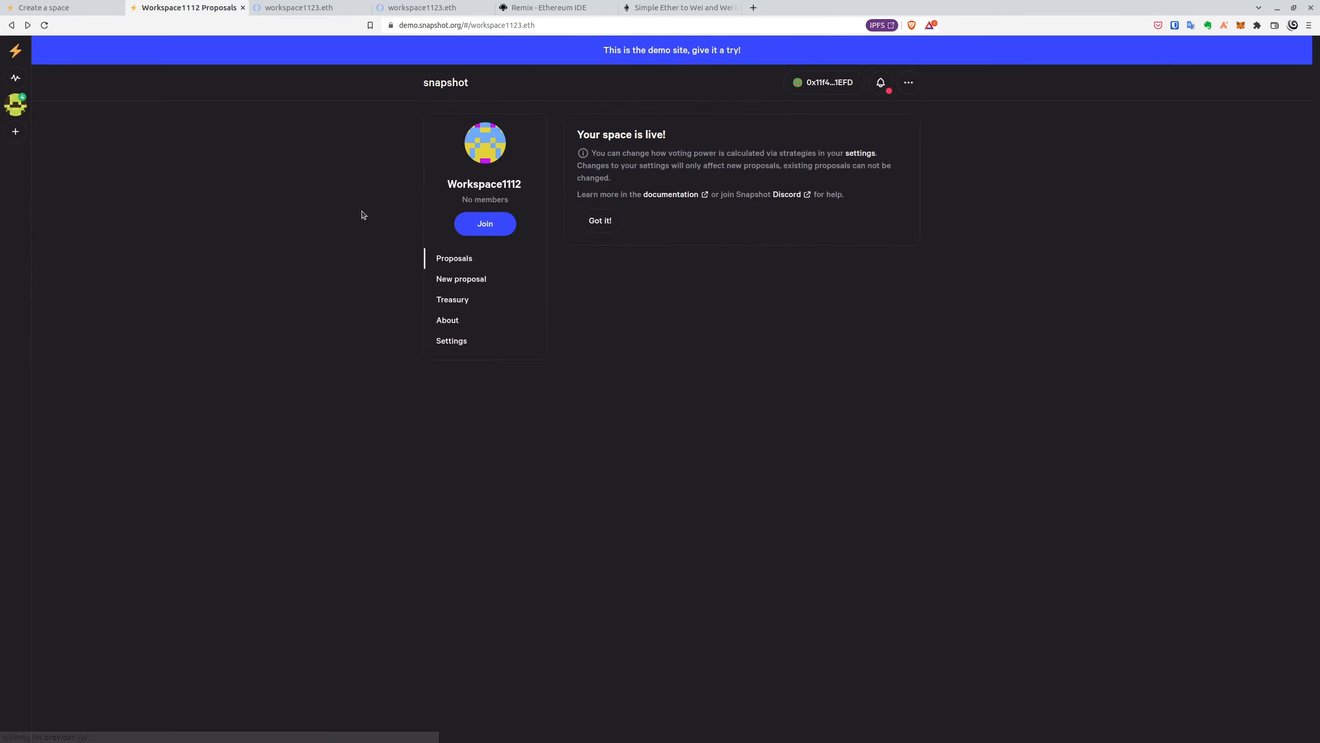
{"action": "left_click", "coordinate": [458, 284]}
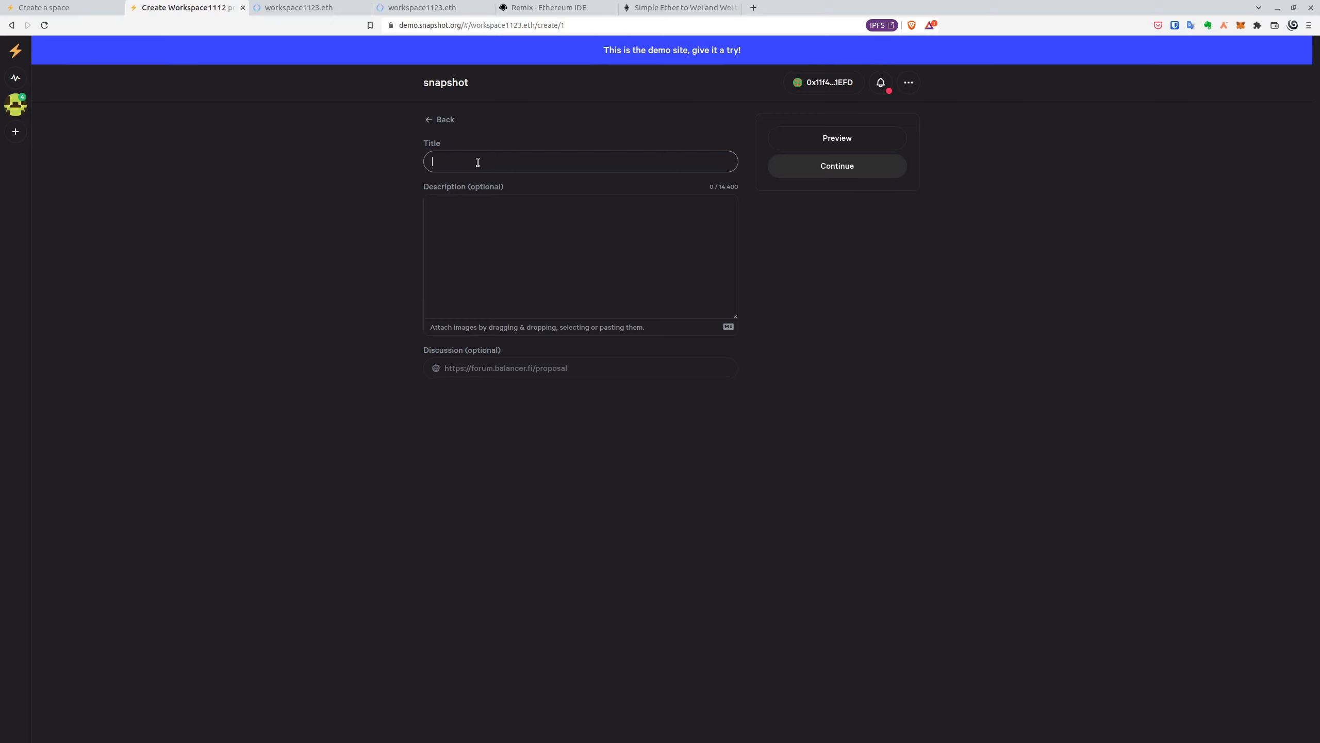
{"action": "type", "text": "Proposal "}
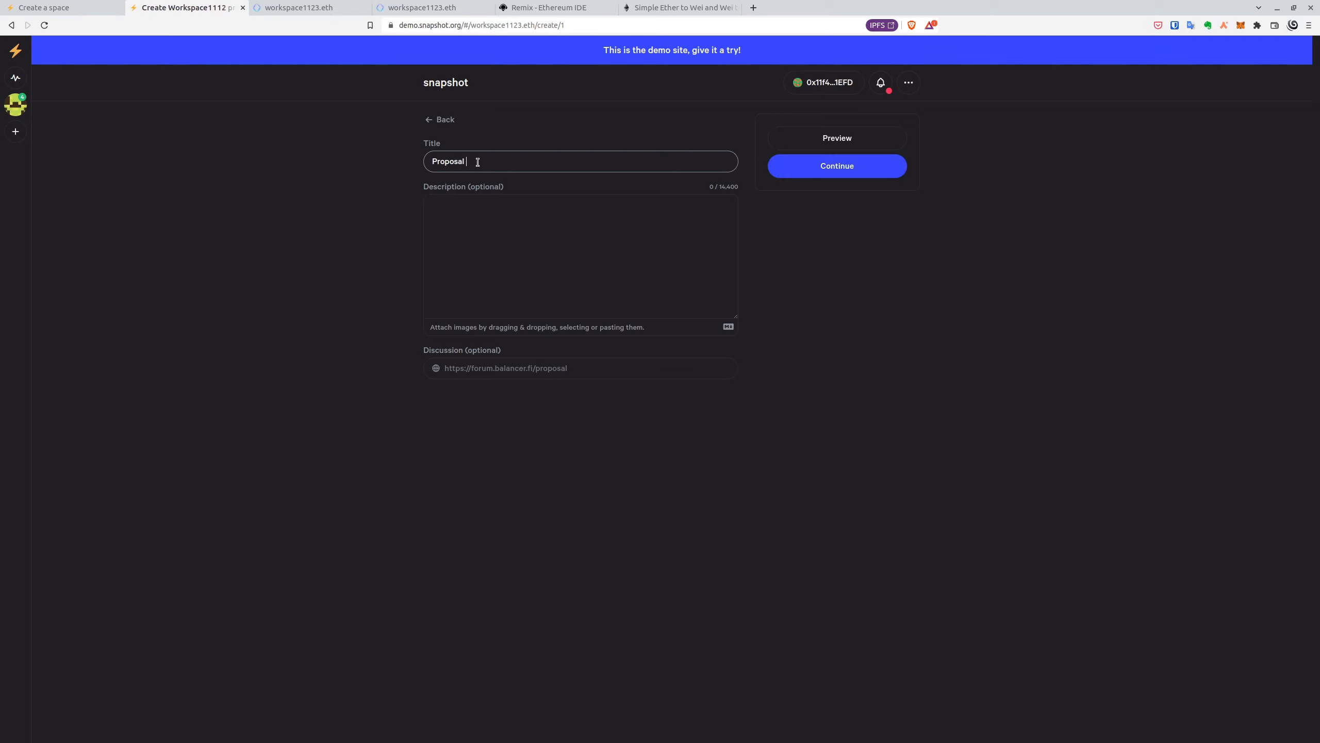
{"action": "type", "text": "Approval"}
{"action": "left_click", "coordinate": [858, 170]}
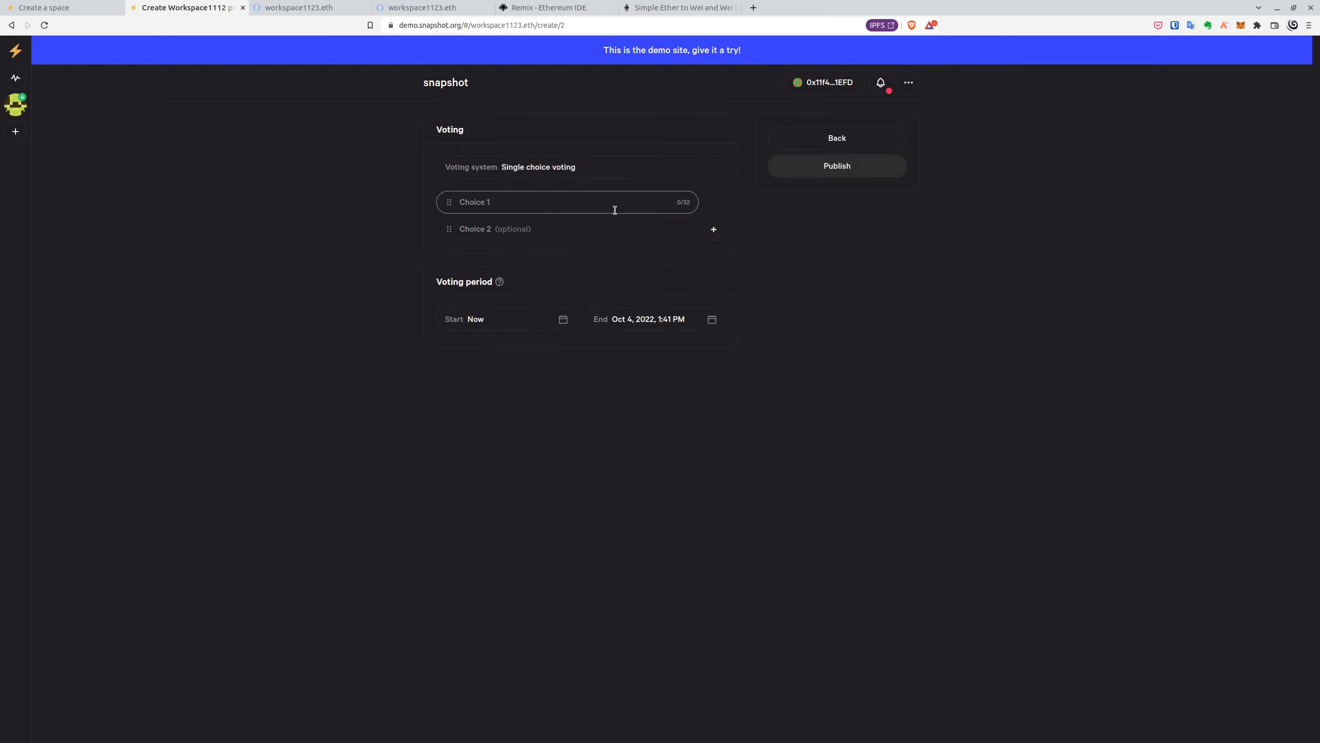
{"action": "left_click", "coordinate": [620, 176]}
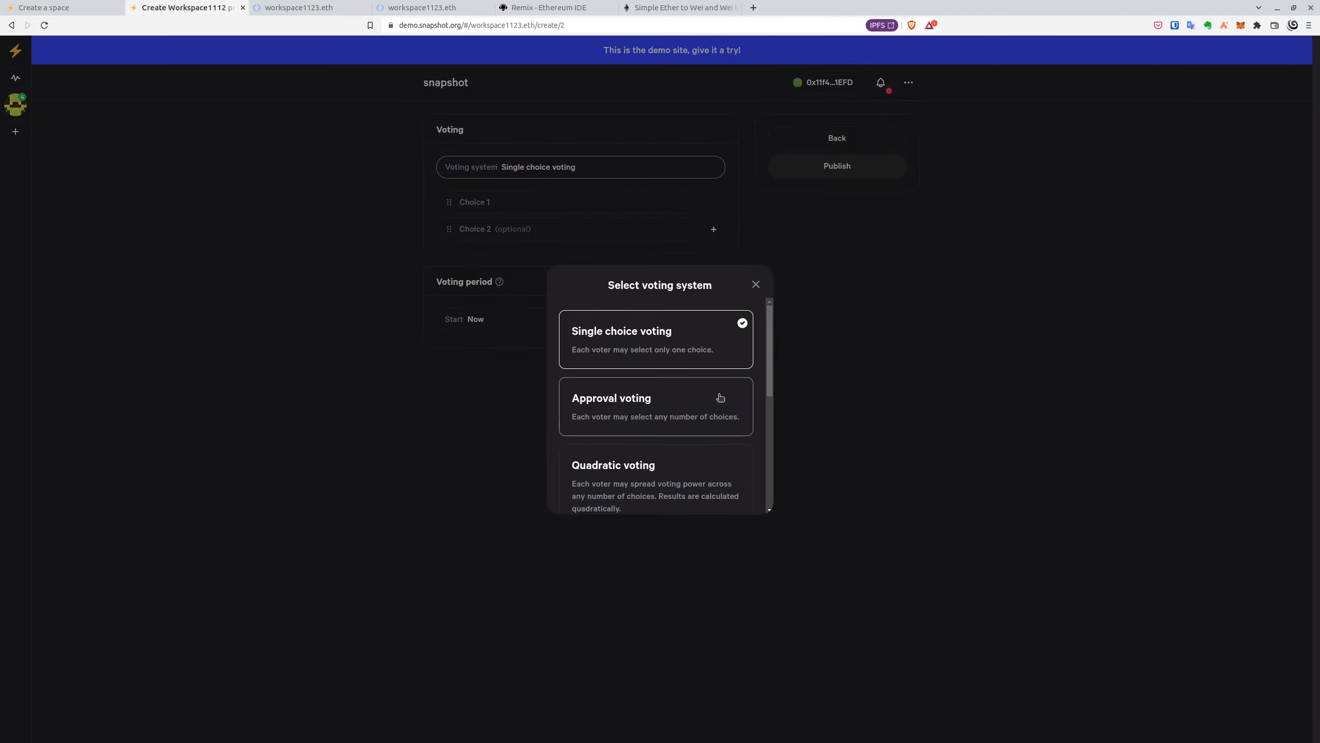
{"action": "scroll", "coordinate": [717, 378], "scroll_direction": "down", "scroll_amount": 3}
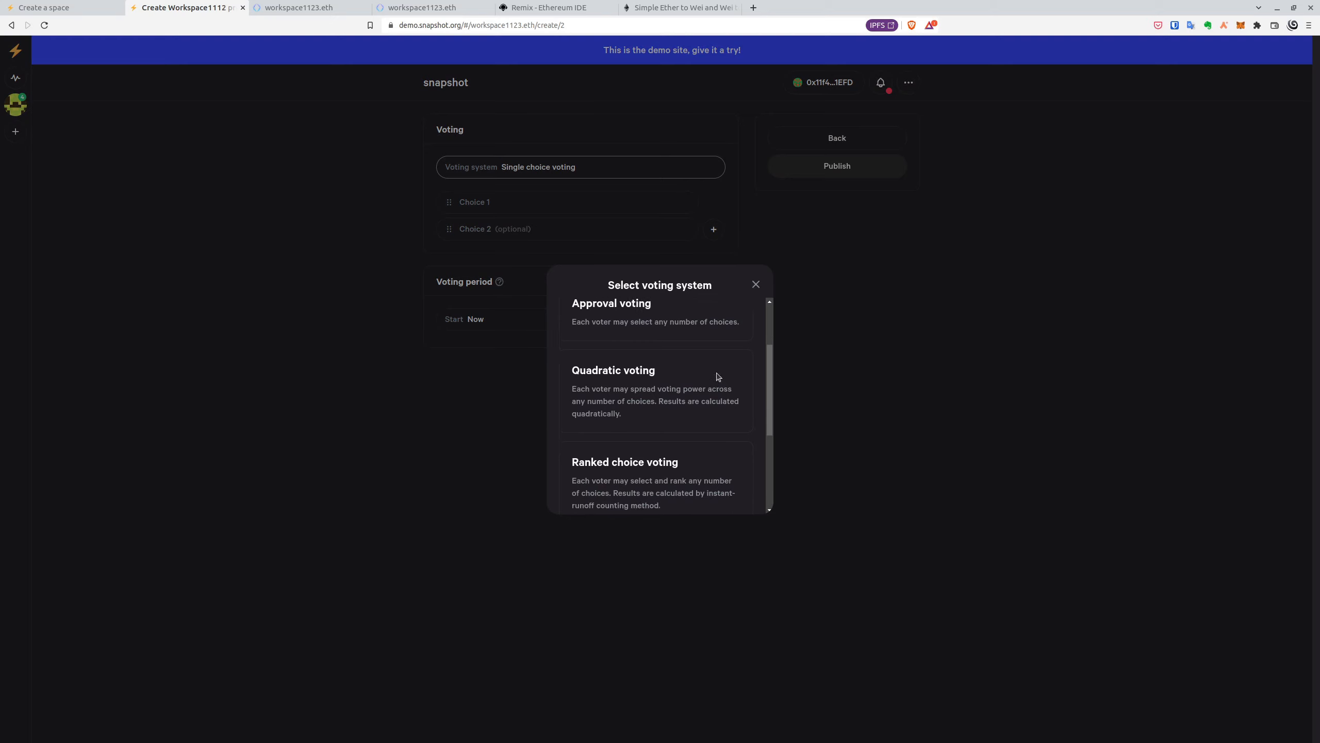
{"action": "scroll", "coordinate": [717, 377], "scroll_direction": "up", "scroll_amount": 1}
{"action": "left_click", "coordinate": [686, 359]}
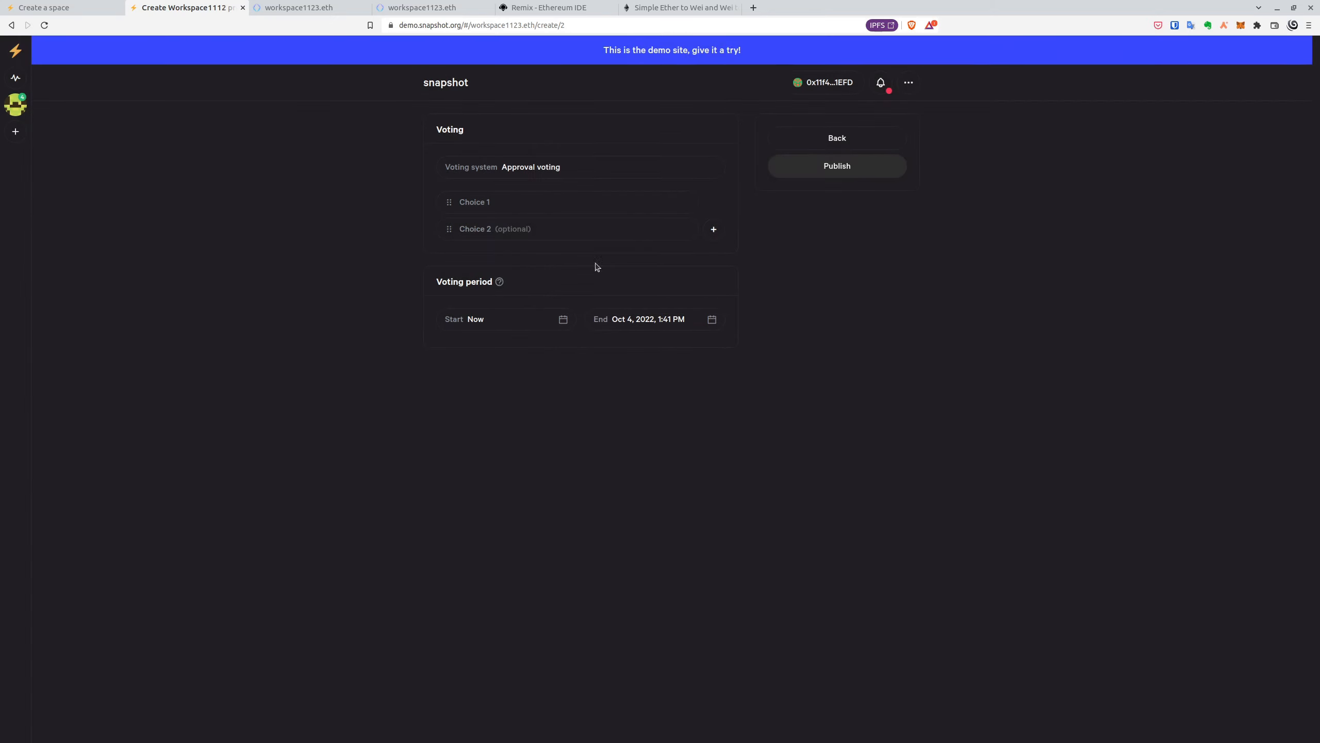
{"action": "left_click", "coordinate": [566, 200]}
{"action": "type", "text": "1"}
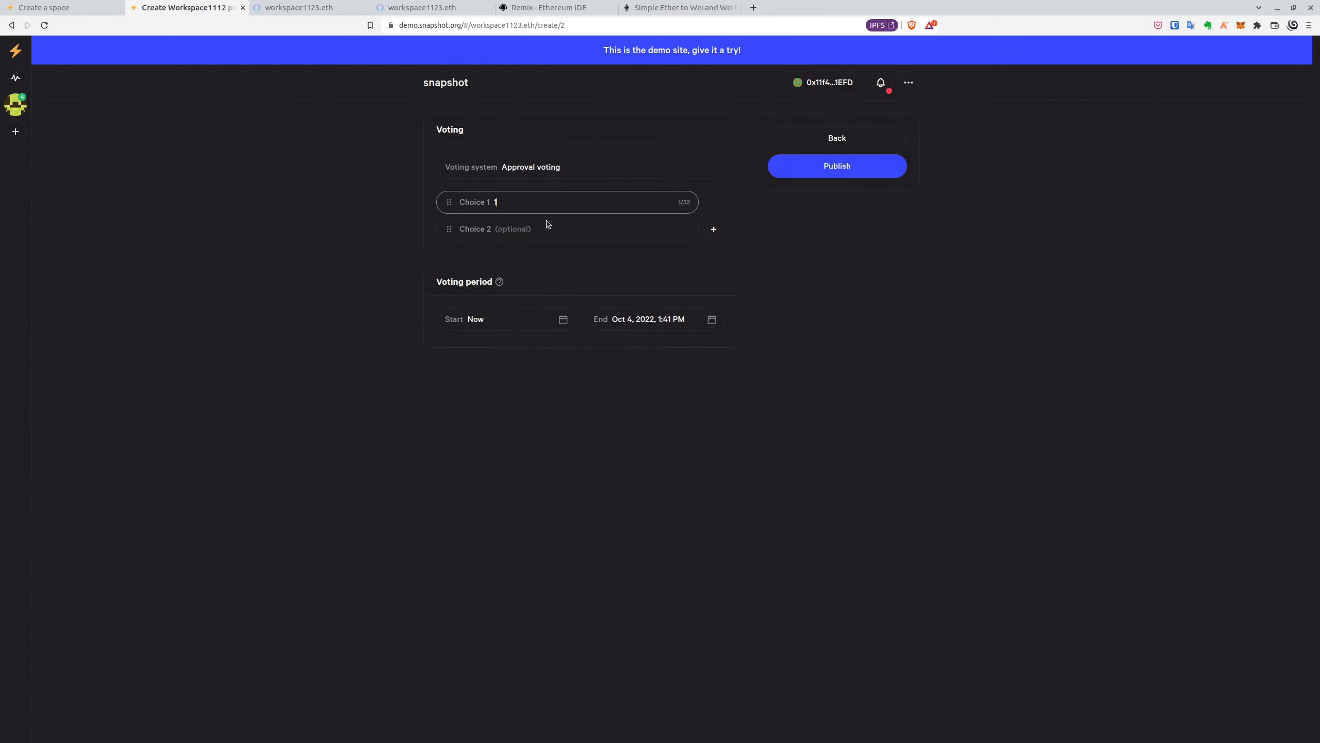
{"action": "left_click", "coordinate": [548, 228]}
{"action": "type", "text": "2"}
{"action": "left_click", "coordinate": [715, 230]}
{"action": "type", "text": "3"}
{"action": "left_click", "coordinate": [824, 265]}
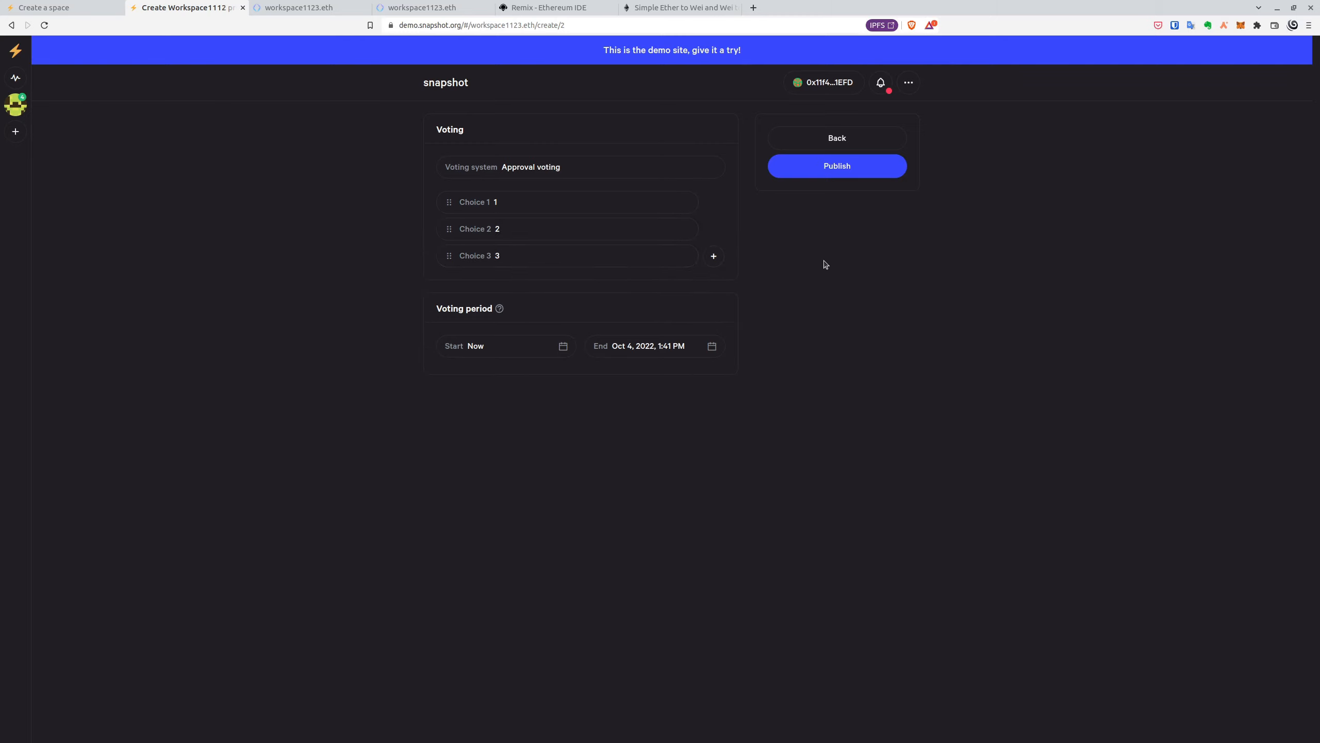
{"action": "left_click", "coordinate": [851, 165]}
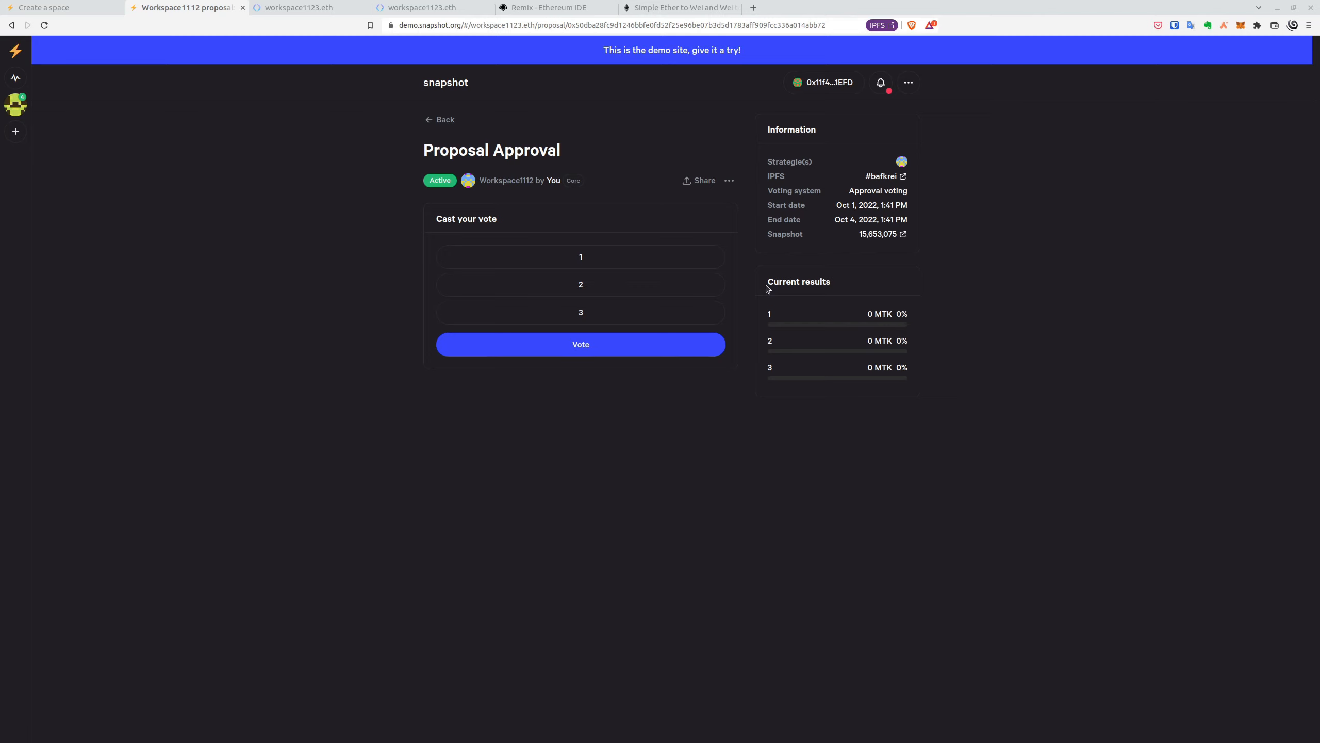
- Approve choices 1 and 2, confirm the 9K MTK vote and sign it in MetaMask
{"action": "left_click", "coordinate": [697, 258]}
{"action": "left_click", "coordinate": [681, 286]}
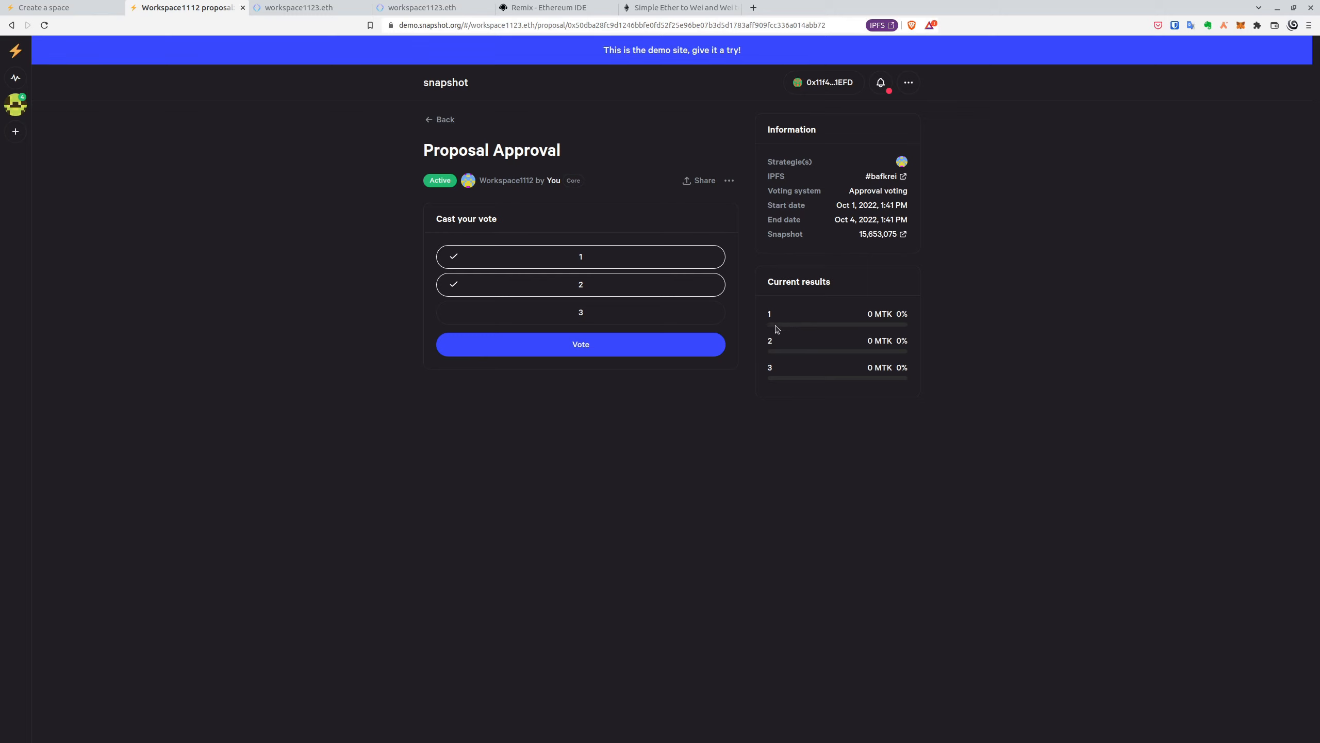
{"action": "left_click", "coordinate": [710, 345]}
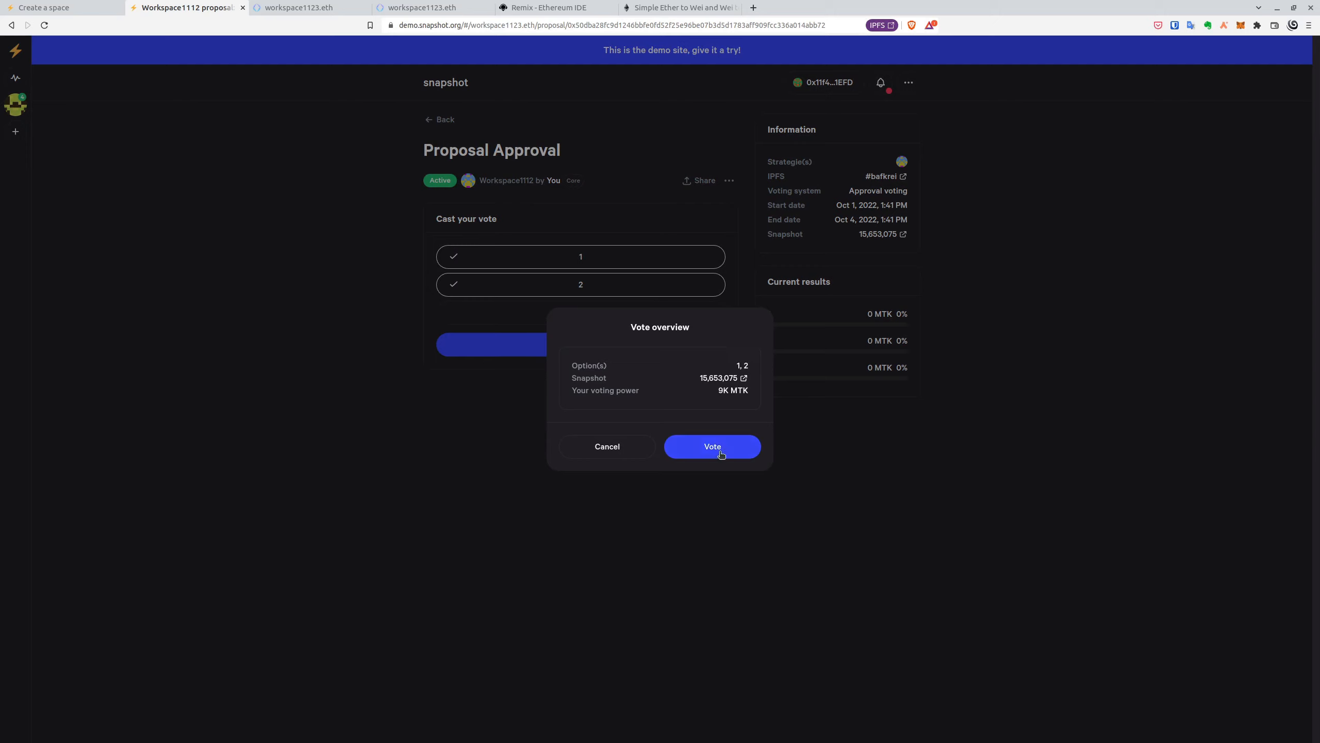
{"action": "left_click", "coordinate": [716, 446]}
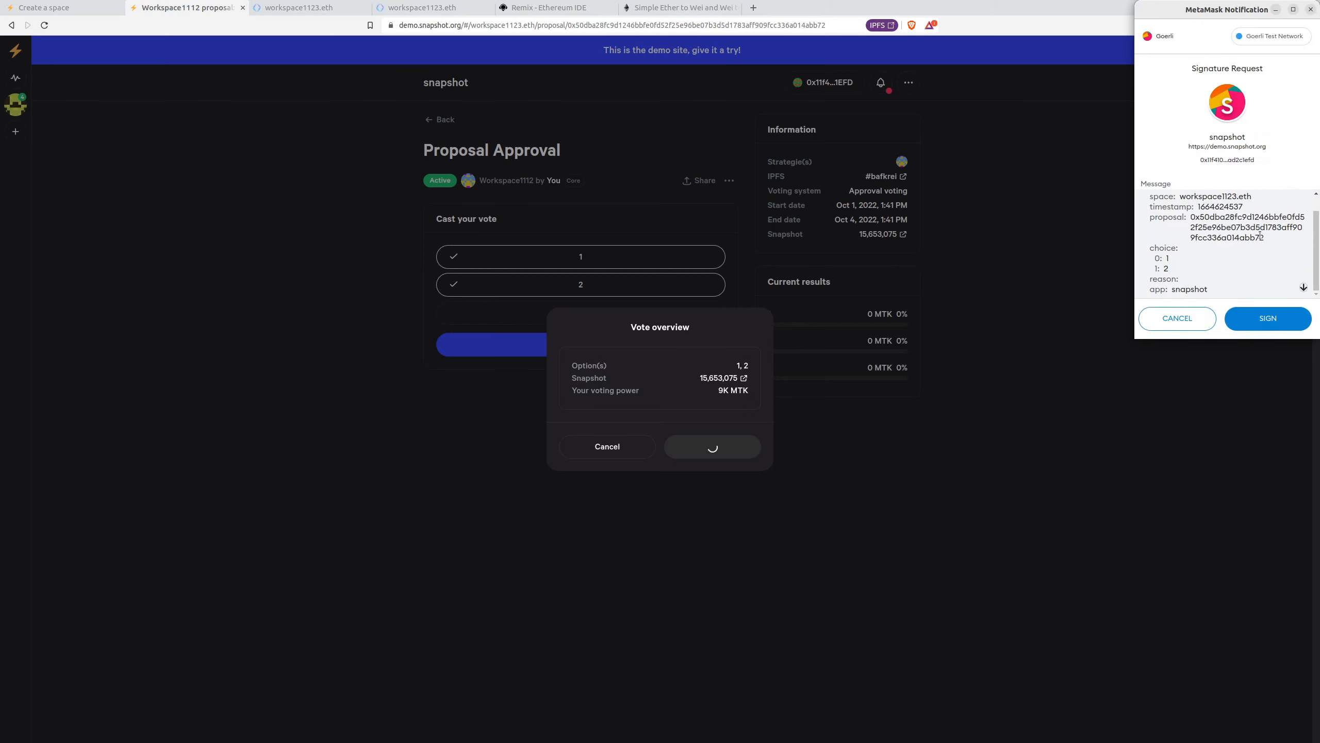
{"action": "left_click", "coordinate": [1269, 320]}
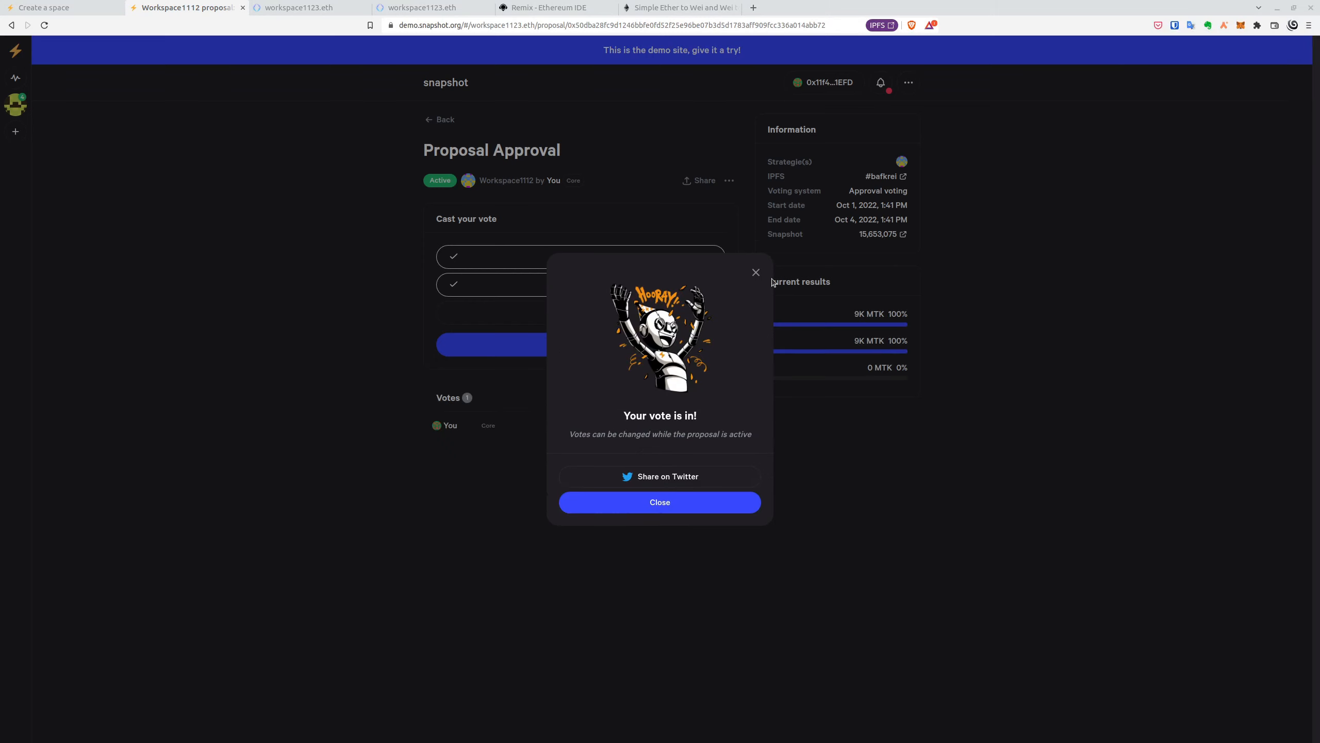
{"action": "left_click", "coordinate": [756, 272]}
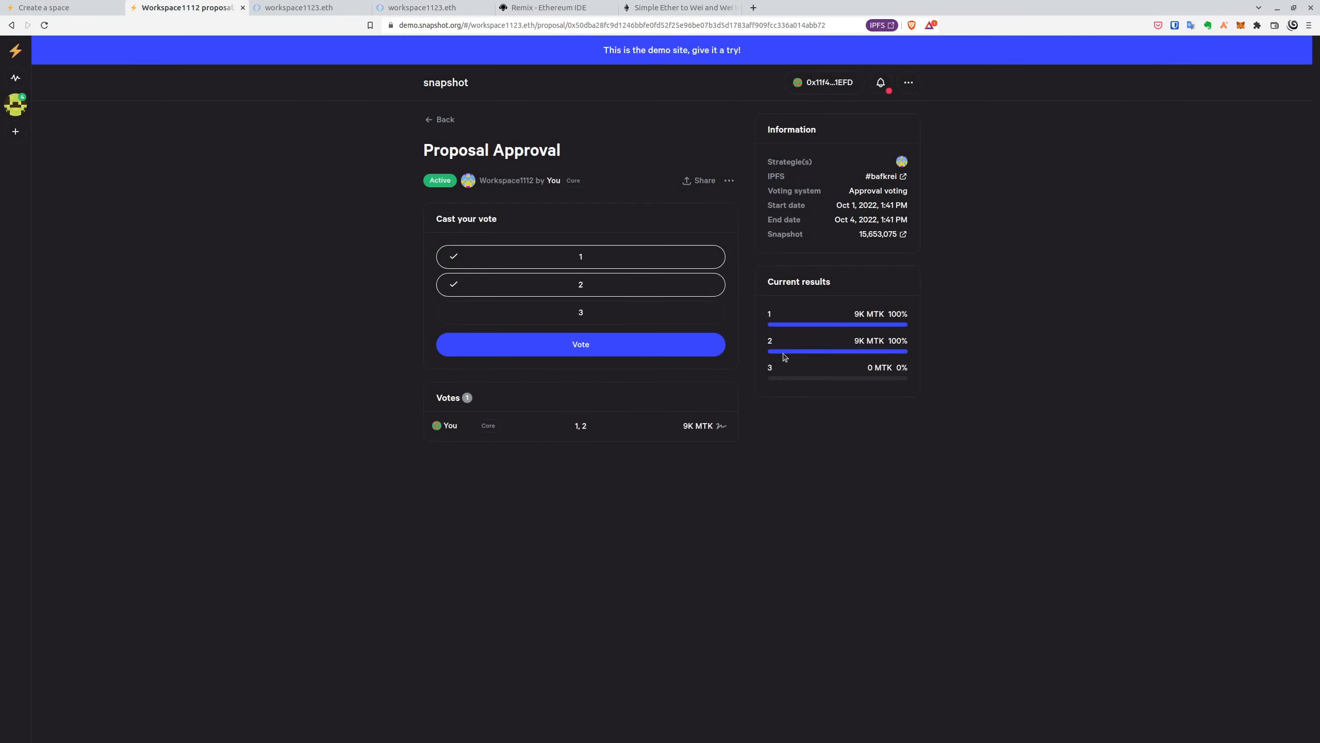
- Reload Proposal Approval to see both votes, then go back to Workspace1112's proposals
{"action": "right_click", "coordinate": [787, 415]}
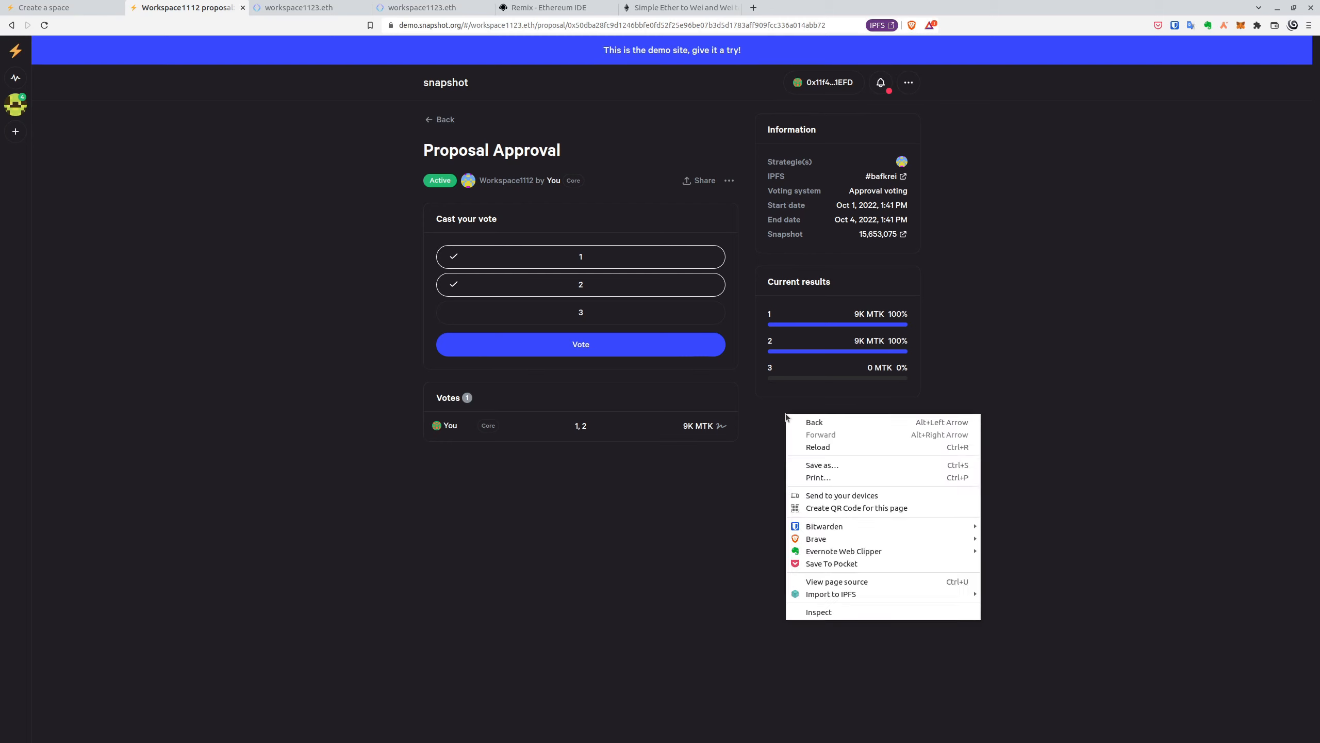
{"action": "left_click", "coordinate": [817, 447]}
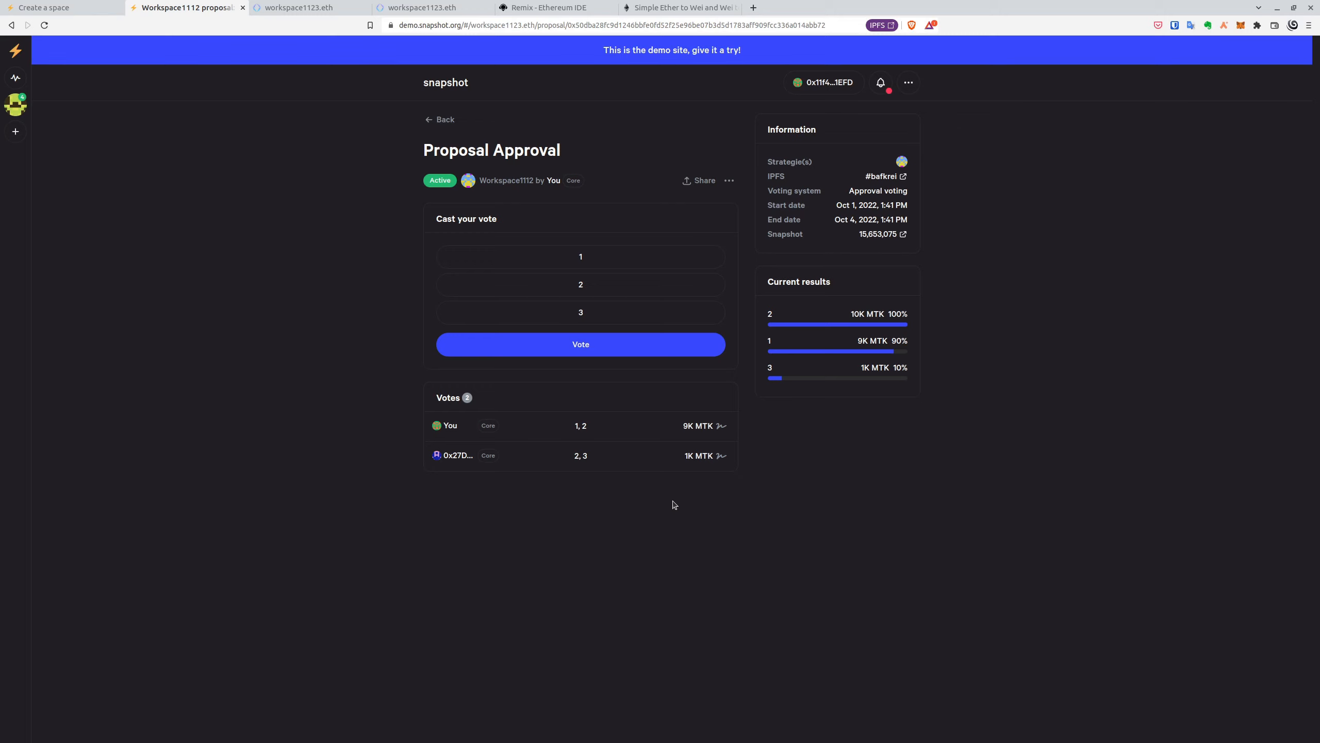
{"action": "left_click", "coordinate": [442, 120]}
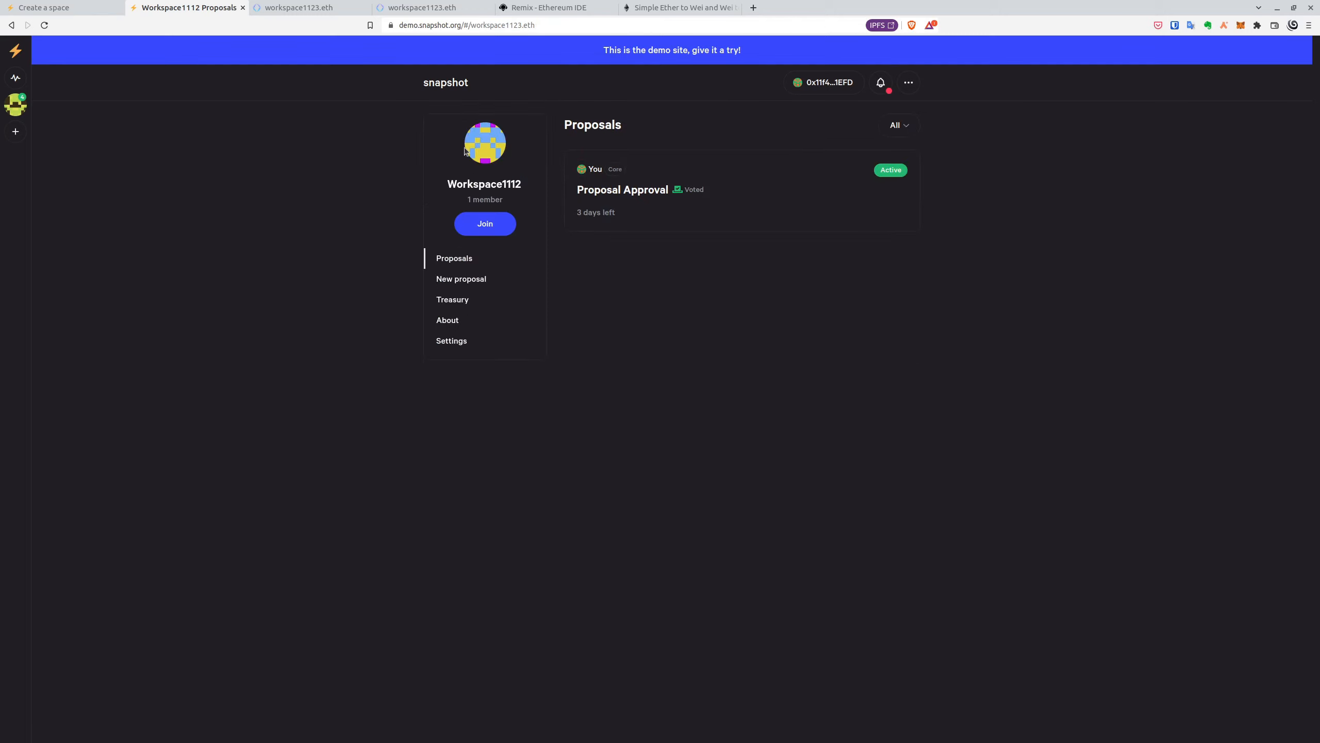
- Start a new proposal titled 'Proposal 2' using weighted voting
{"action": "left_click", "coordinate": [473, 279]}
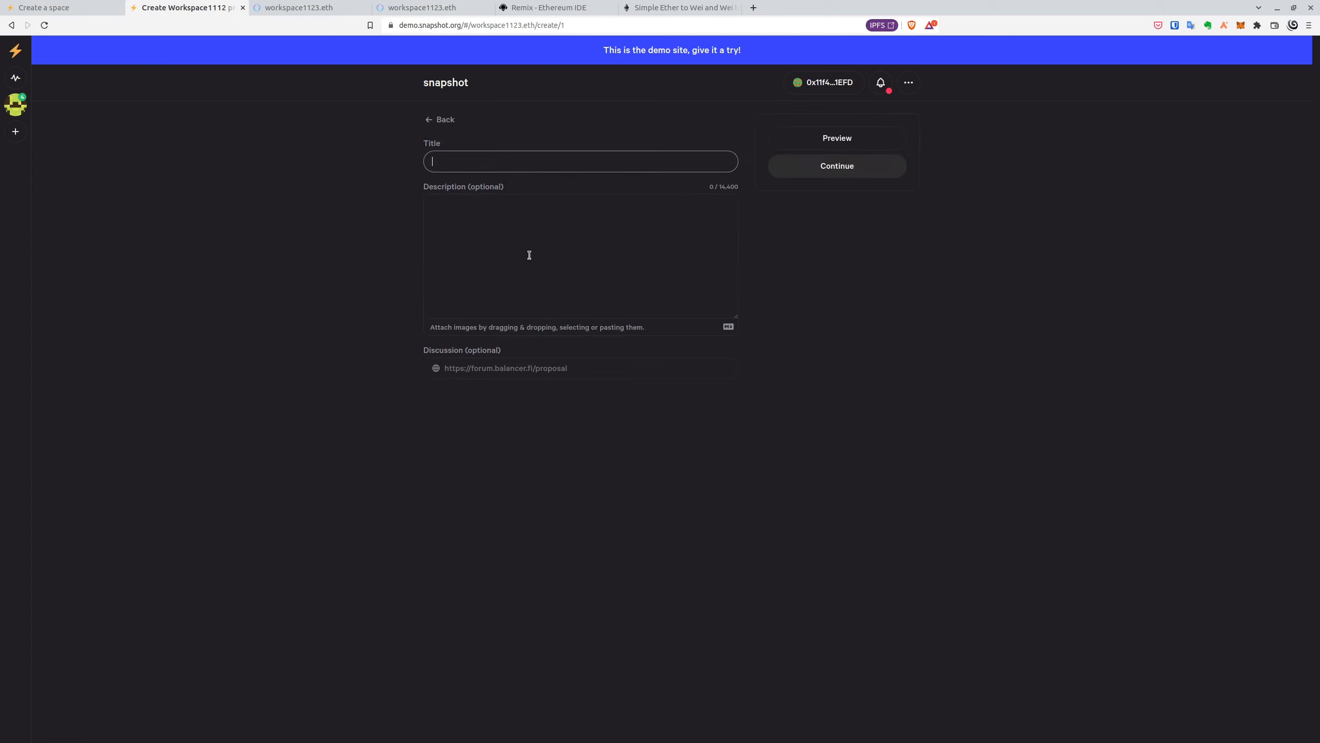
{"action": "type", "text": "Proposal 2"}
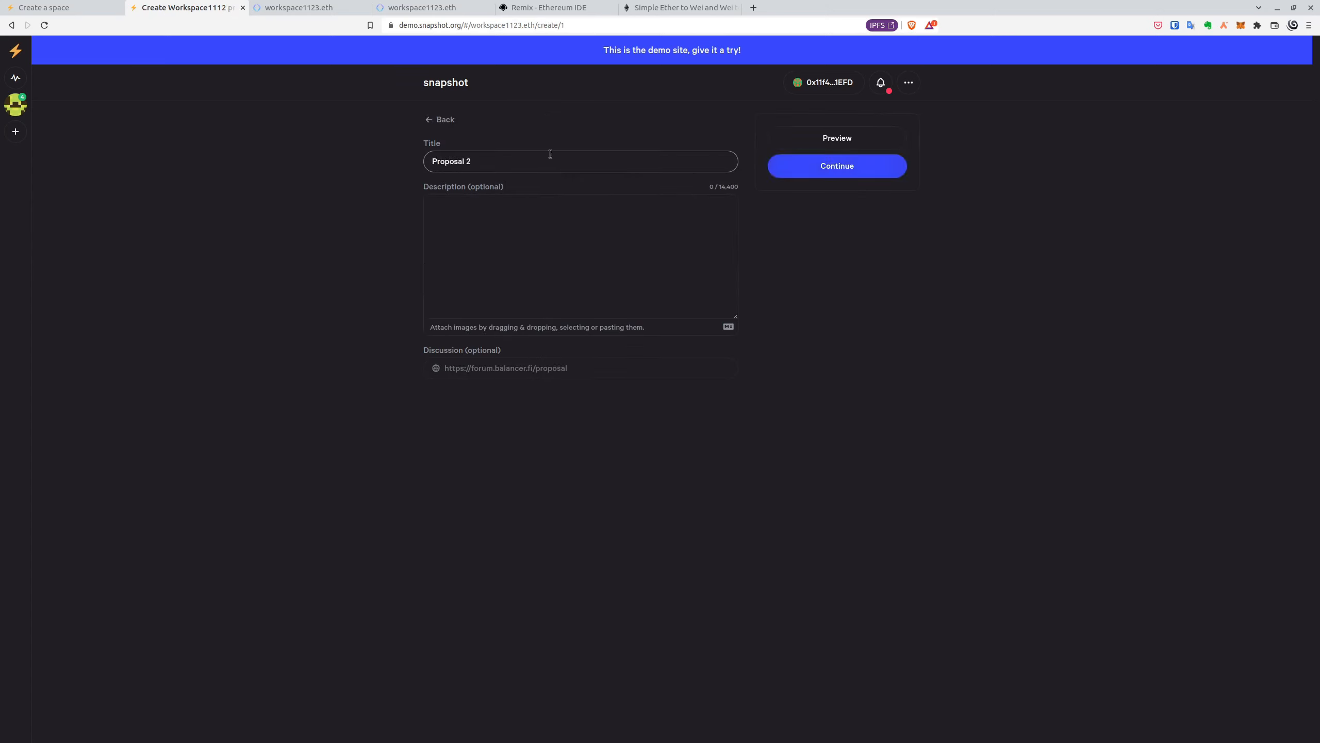
{"action": "left_click", "coordinate": [860, 172]}
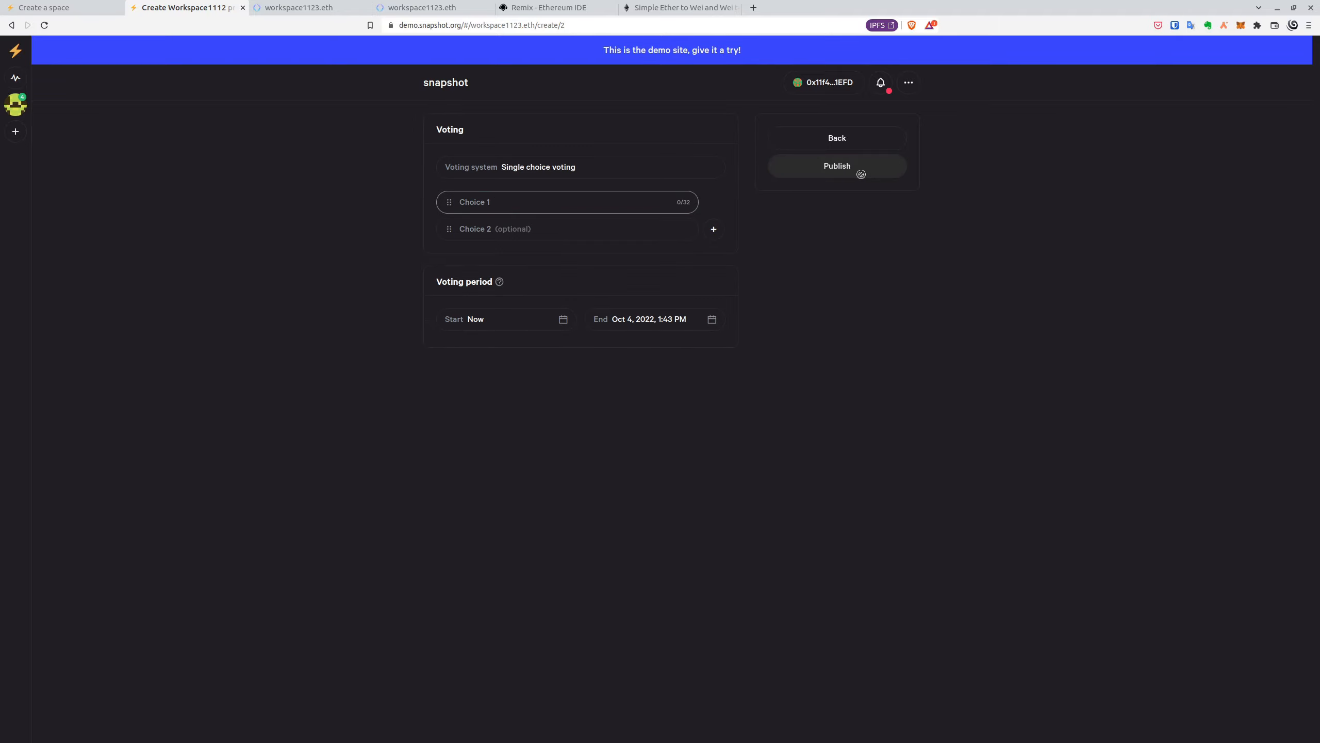
{"action": "left_click", "coordinate": [670, 174]}
{"action": "scroll", "coordinate": [744, 397], "scroll_direction": "down", "scroll_amount": 5}
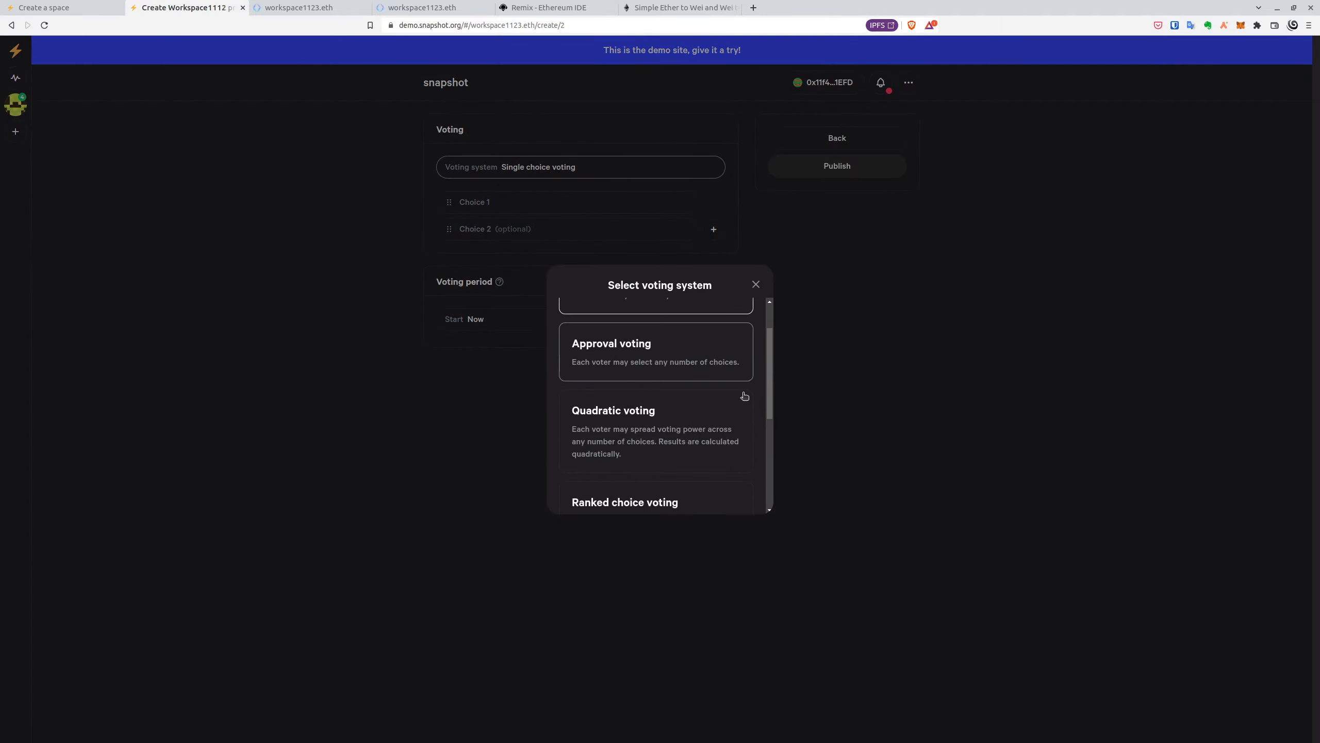
{"action": "left_click", "coordinate": [730, 427]}
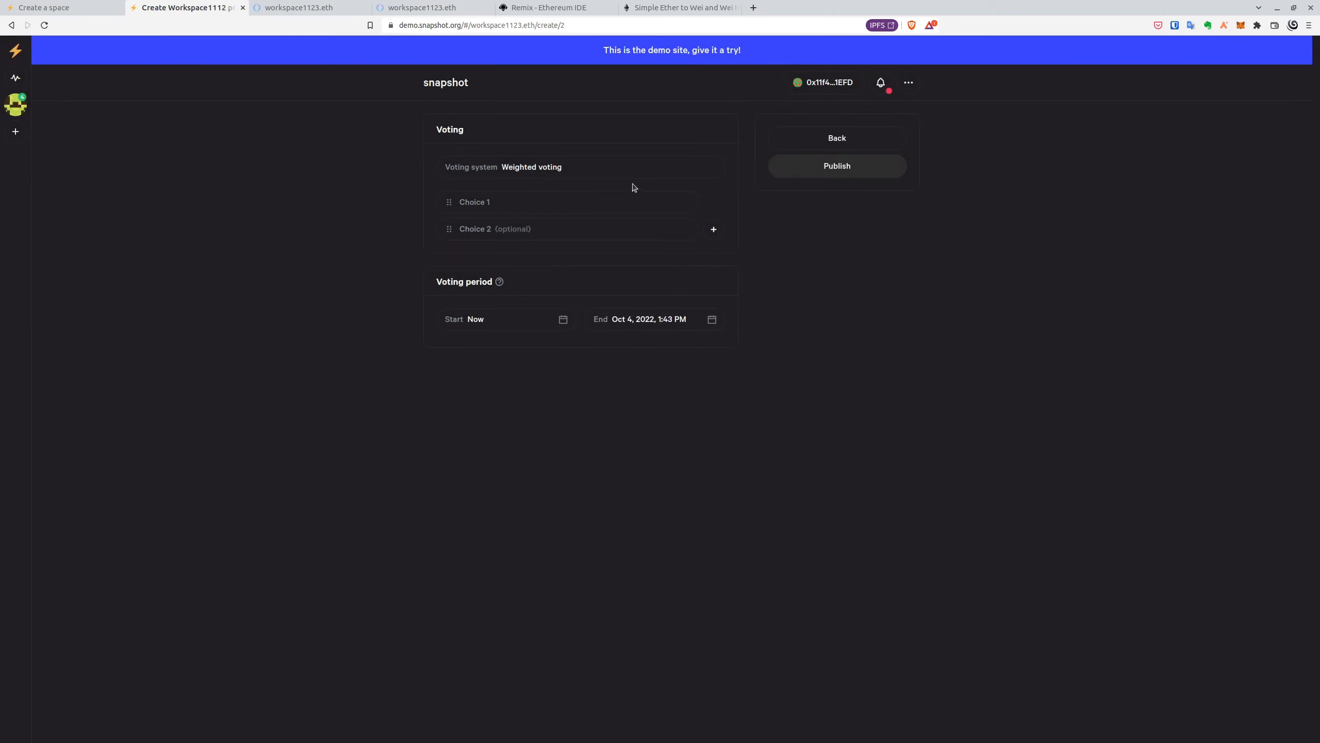
- Add three choices named 1, 2 and 3
{"action": "left_click", "coordinate": [636, 204]}
{"action": "type", "text": "1"}
{"action": "left_click", "coordinate": [653, 229]}
{"action": "type", "text": "2"}
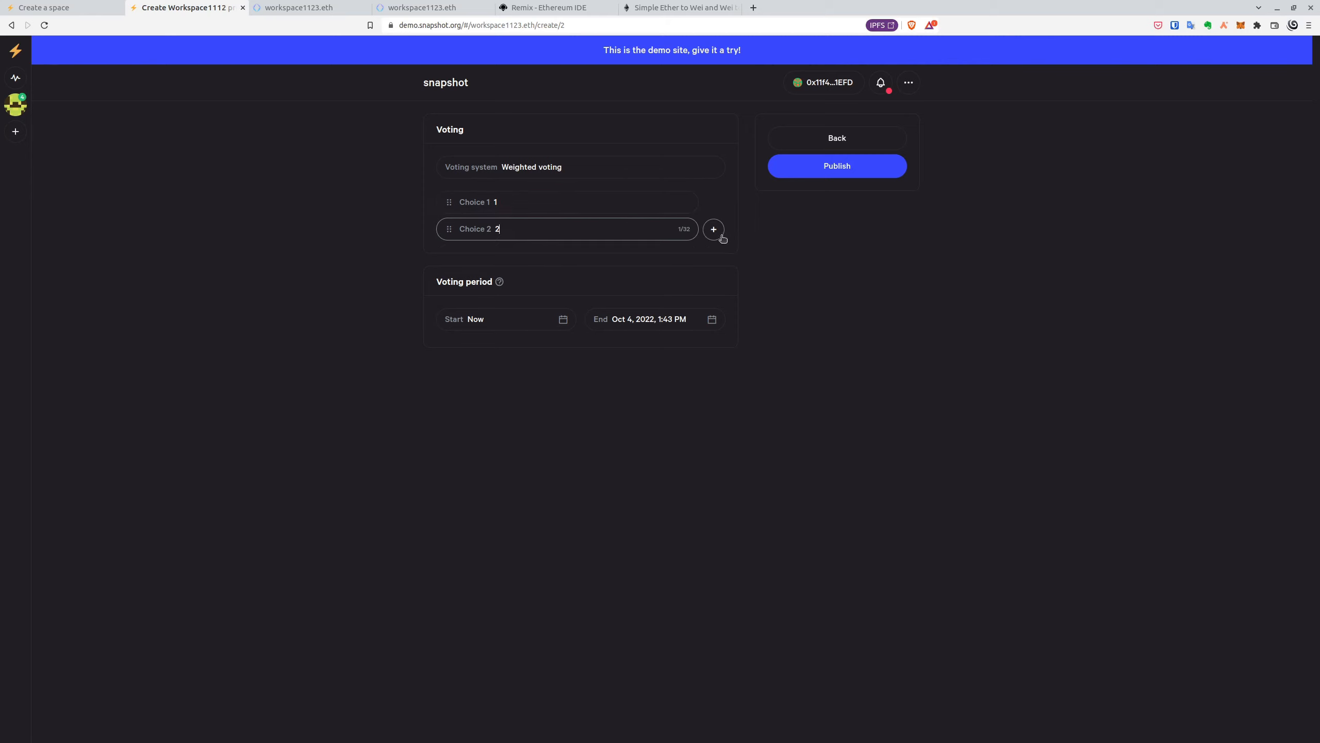
{"action": "left_click", "coordinate": [714, 230]}
{"action": "left_click", "coordinate": [622, 255]}
{"action": "type", "text": "3"}
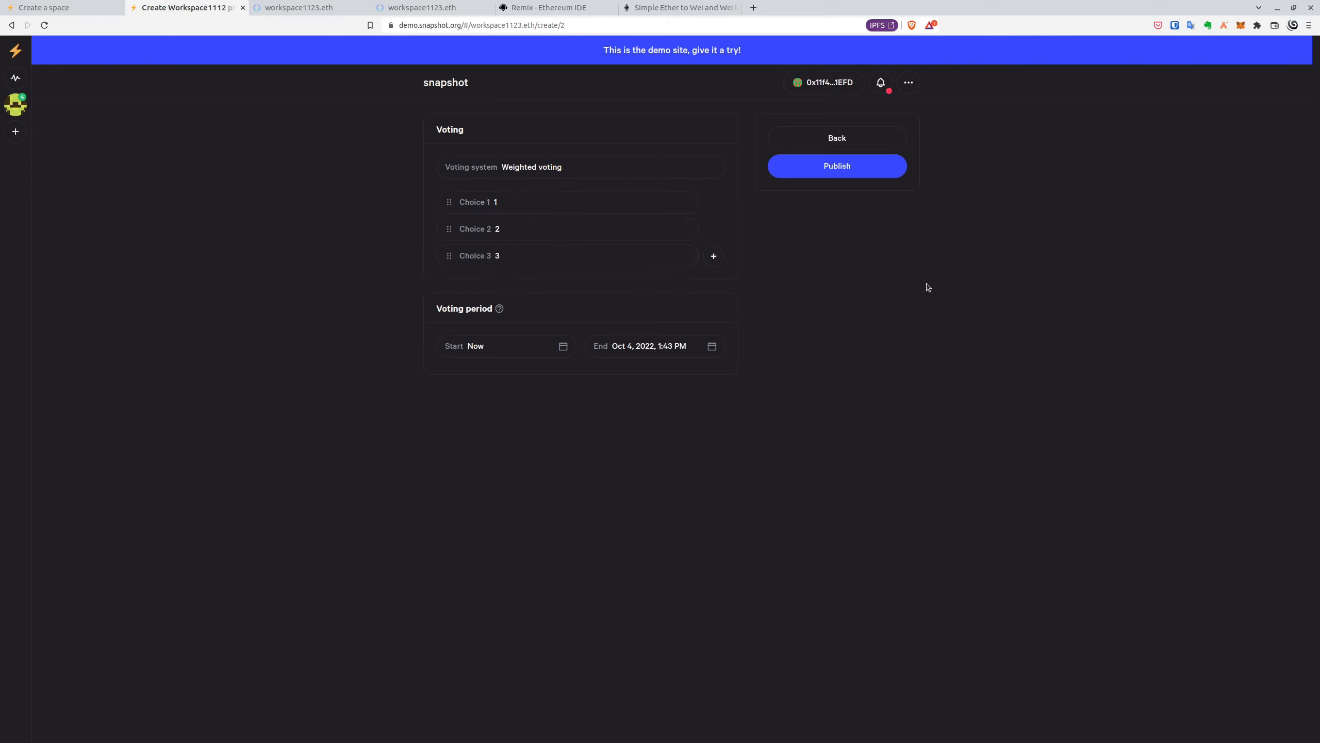
{"action": "left_click", "coordinate": [929, 286]}
- Set the voting end to Oct 1, 2022 at 13:47 (1:47 PM)
{"action": "left_click", "coordinate": [712, 346]}
{"action": "left_click", "coordinate": [728, 346]}
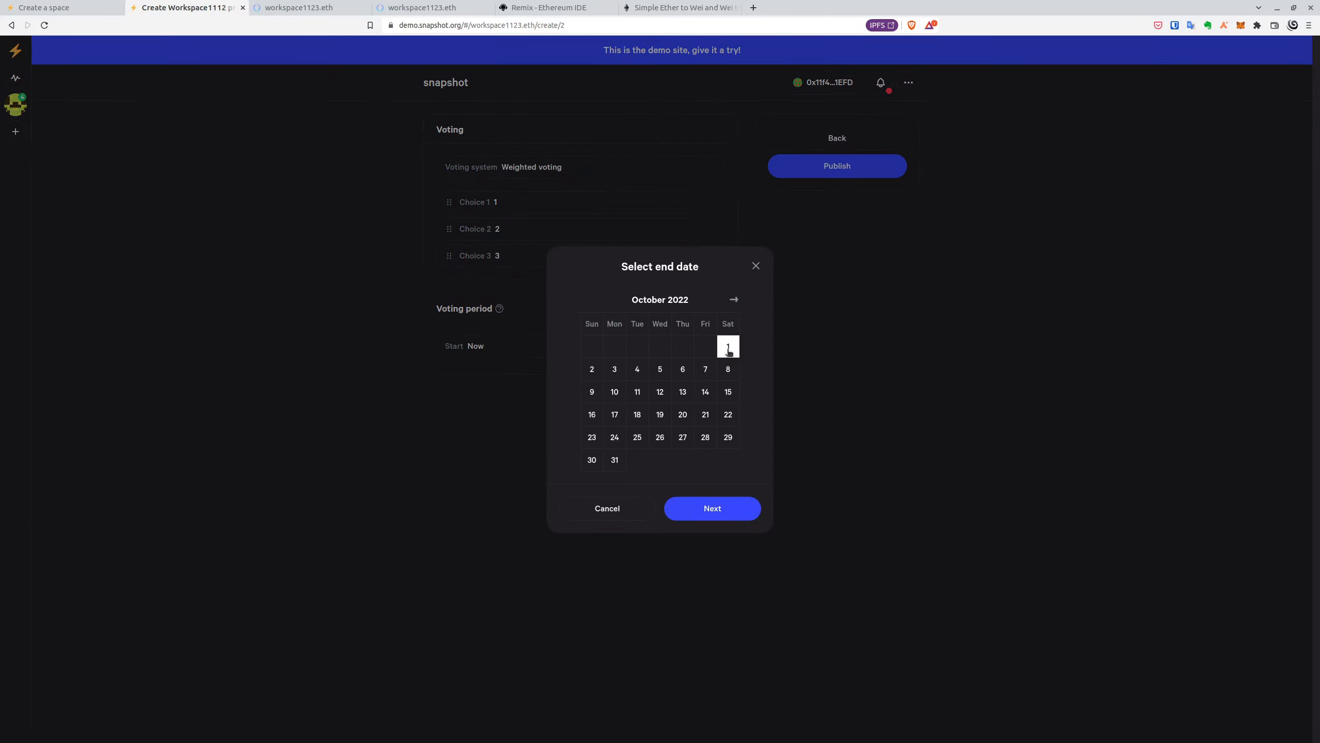
{"action": "left_click", "coordinate": [733, 513]}
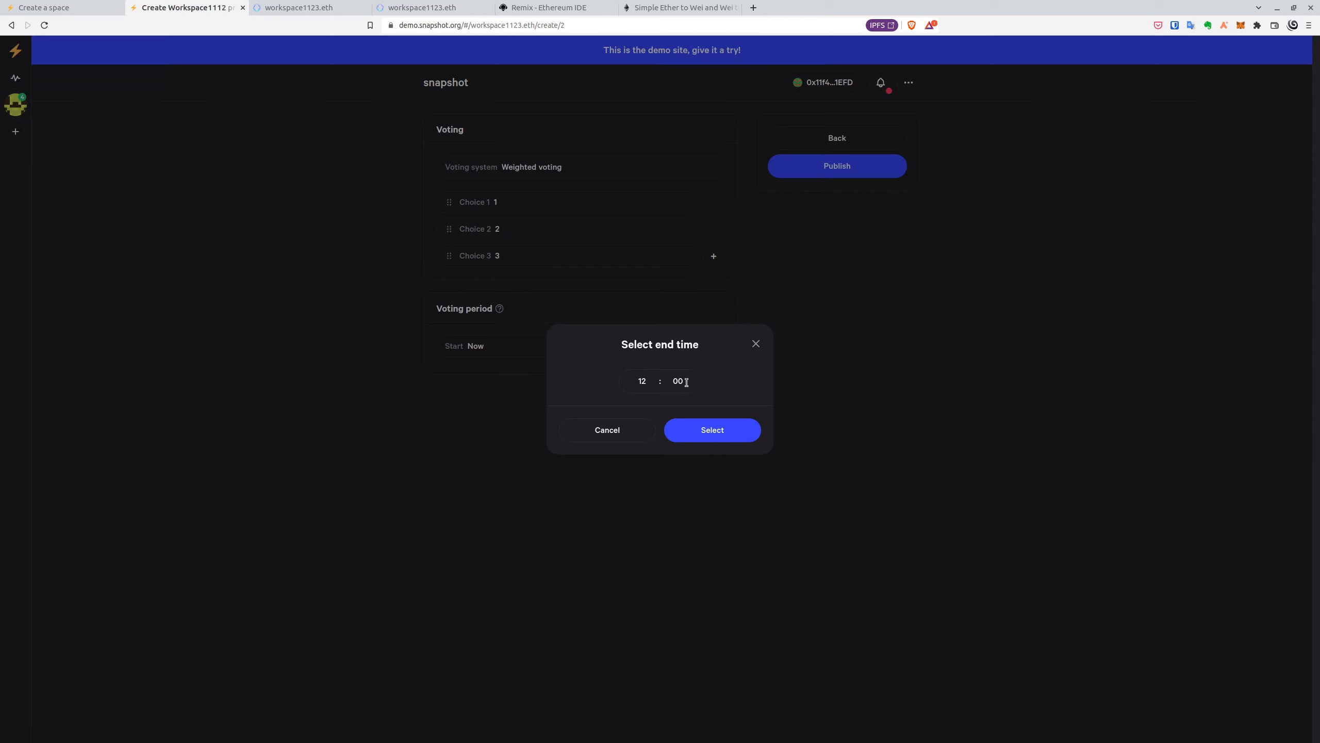
{"action": "left_click", "coordinate": [641, 385]}
{"action": "type", "text": "13"}
{"action": "left_click", "coordinate": [681, 380]}
{"action": "type", "text": "47"}
{"action": "left_click", "coordinate": [727, 439]}
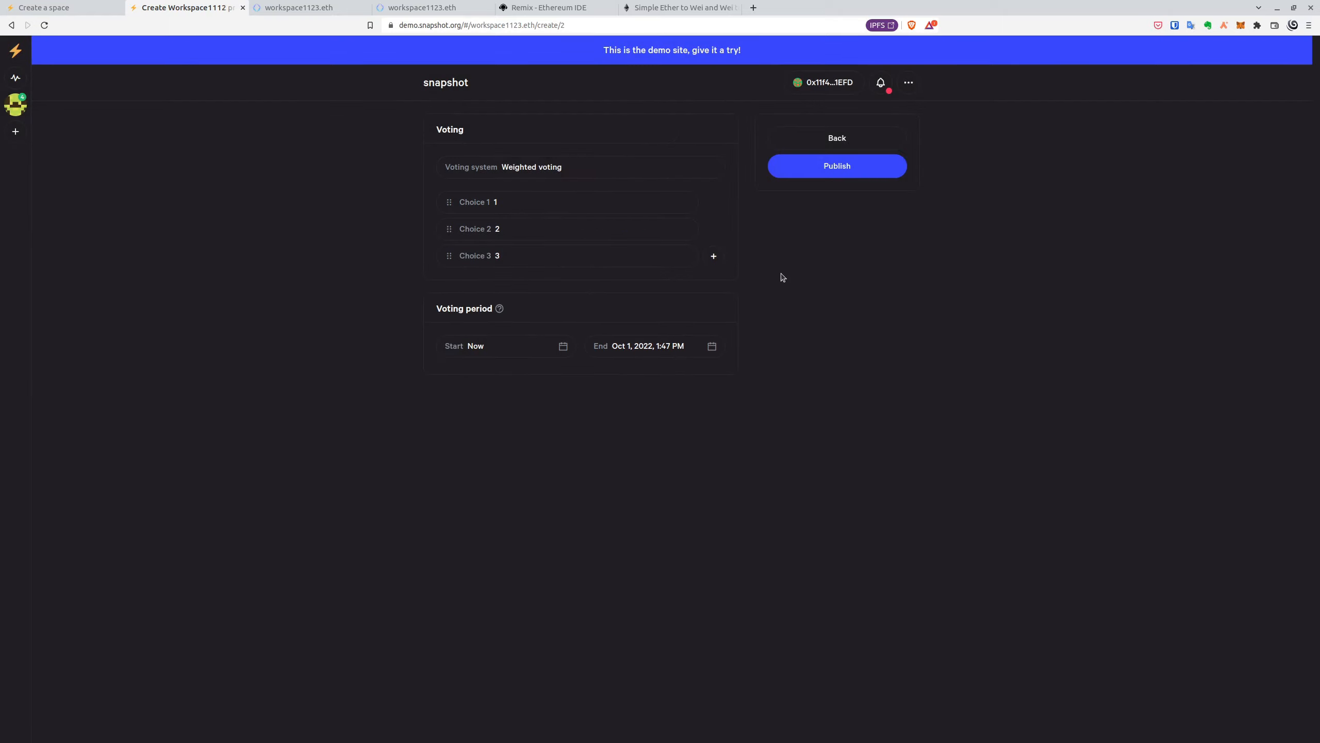
- Publish Proposal 2 and sign it in MetaMask
{"action": "left_click", "coordinate": [827, 175]}
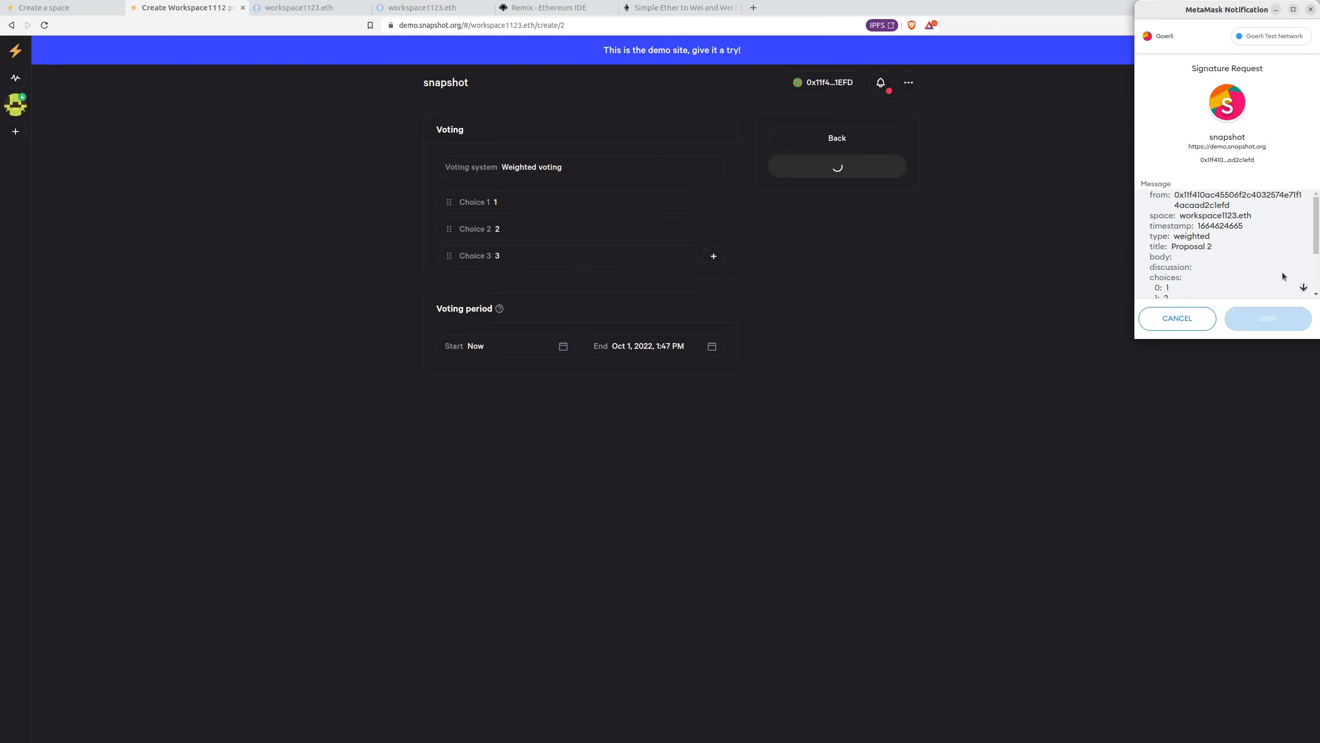
{"action": "scroll", "coordinate": [1277, 271], "scroll_direction": "down", "scroll_amount": 5}
{"action": "left_click", "coordinate": [1271, 322]}
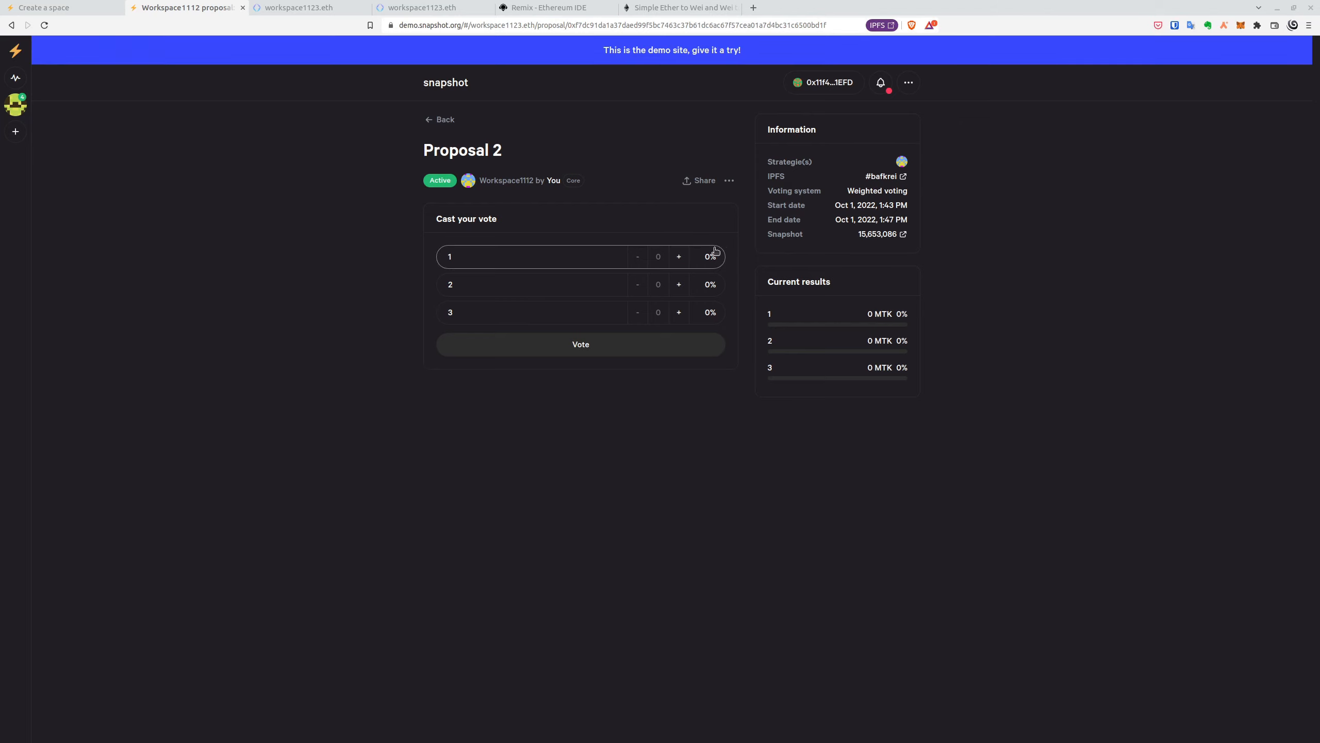
- Give choice 1 a weight of 2 and choice 2 a weight of 4
{"action": "left_click", "coordinate": [678, 258]}
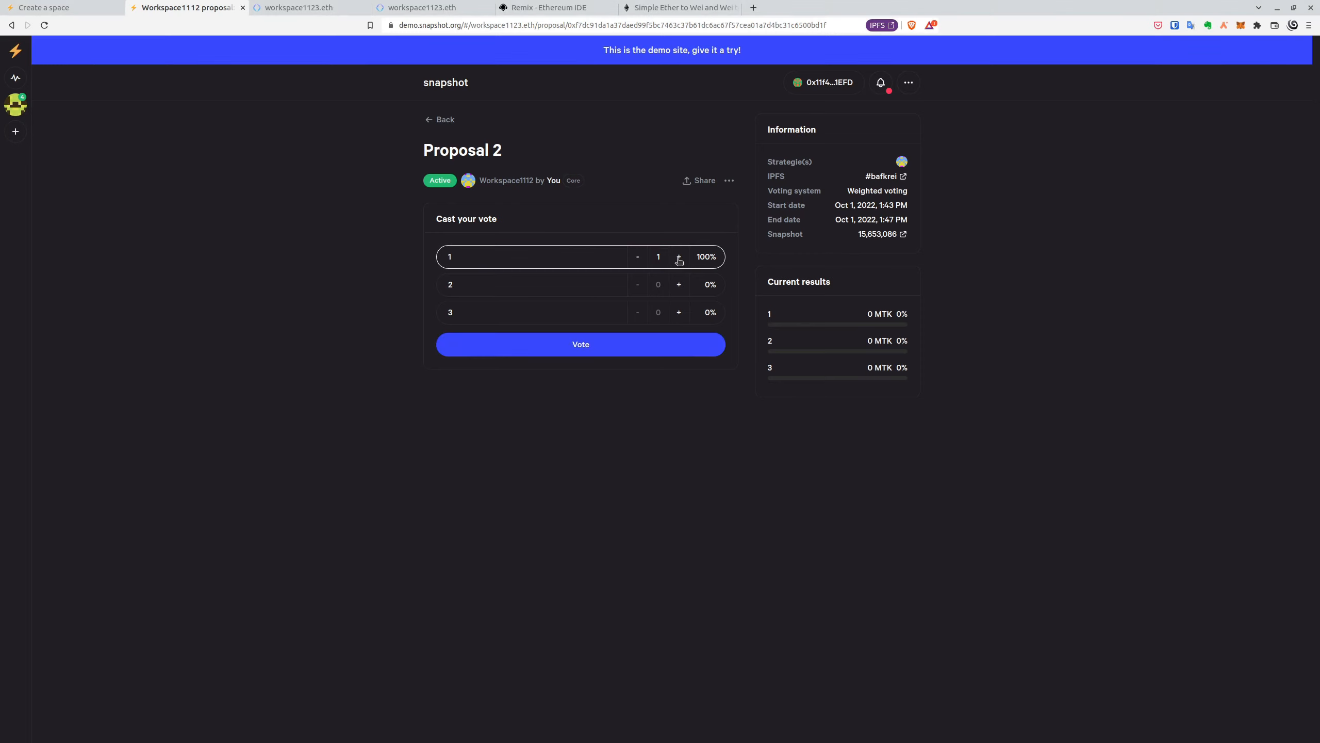
{"action": "left_click", "coordinate": [679, 285]}
{"action": "left_click", "coordinate": [679, 285]}
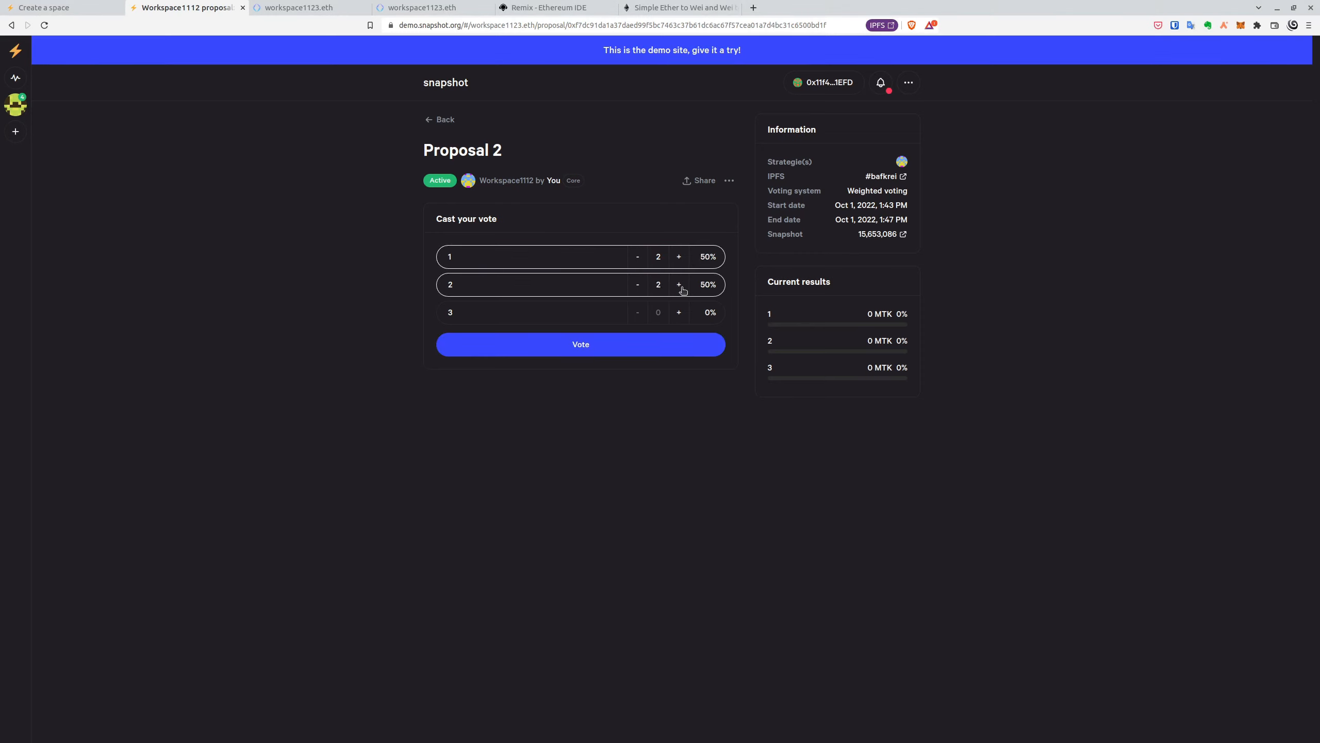
{"action": "left_click", "coordinate": [679, 285]}
- Confirm the 9K MTK weighted vote and sign it in MetaMask
{"action": "left_click", "coordinate": [708, 349]}
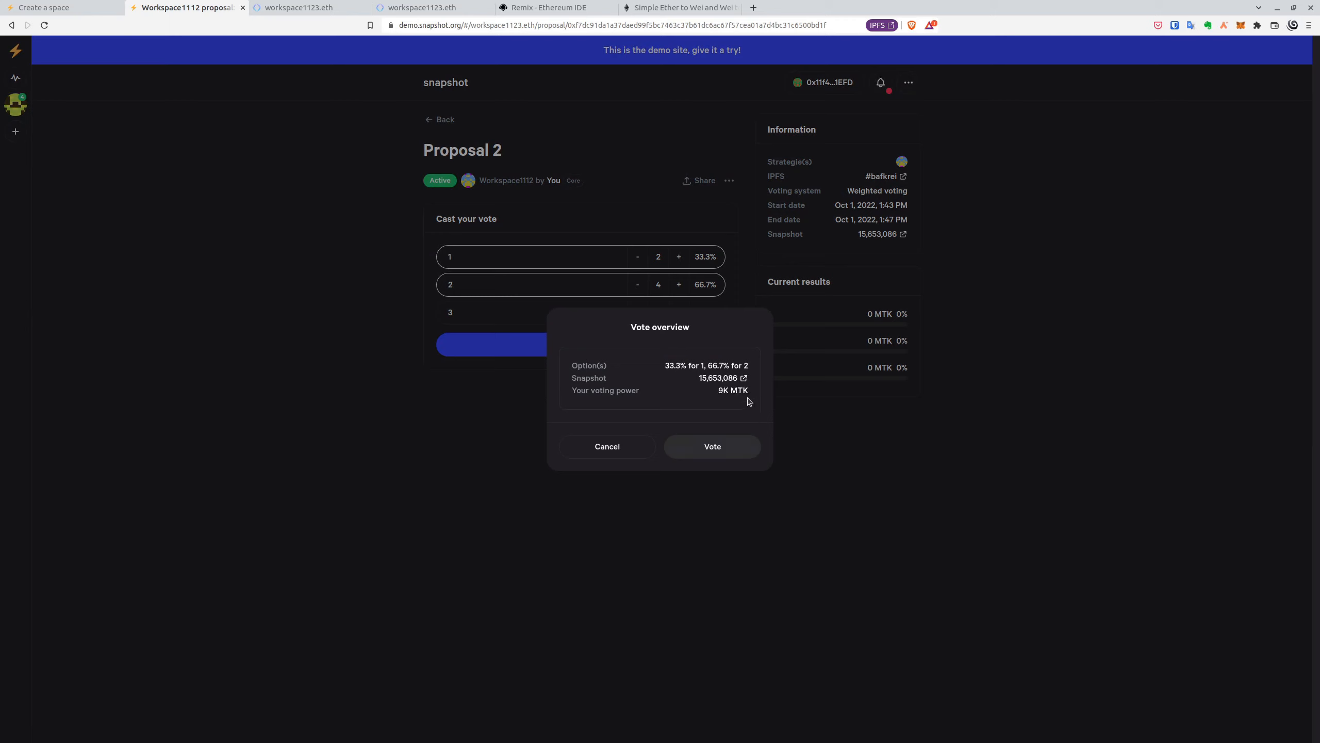
{"action": "left_click", "coordinate": [736, 453]}
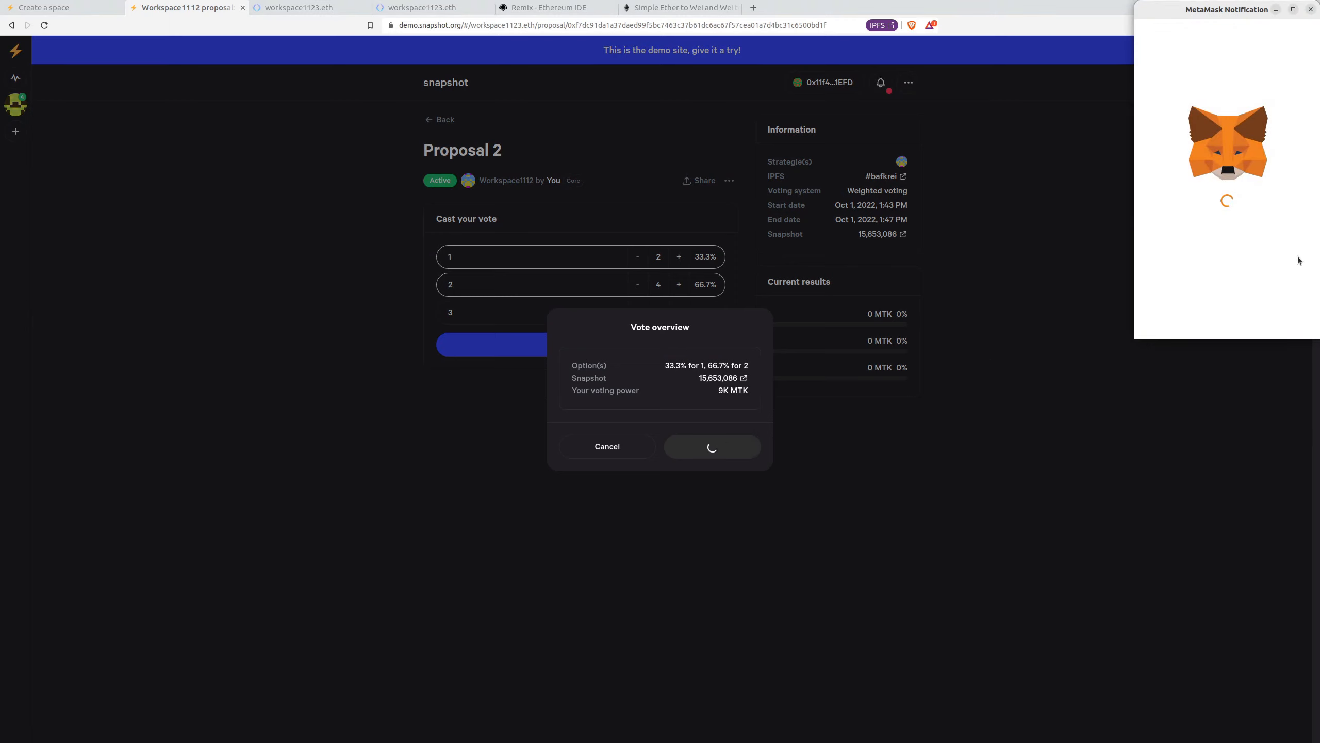
{"action": "left_click", "coordinate": [1260, 316]}
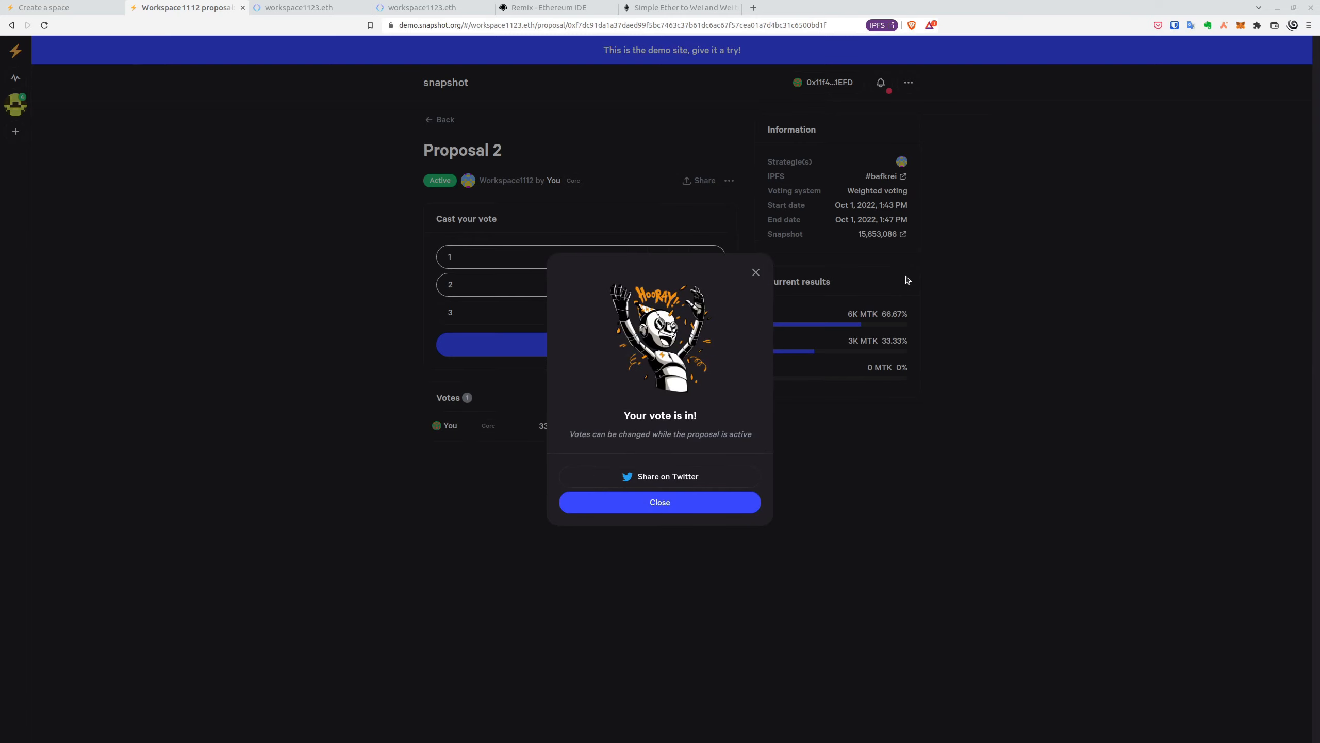
{"action": "left_click", "coordinate": [756, 273]}
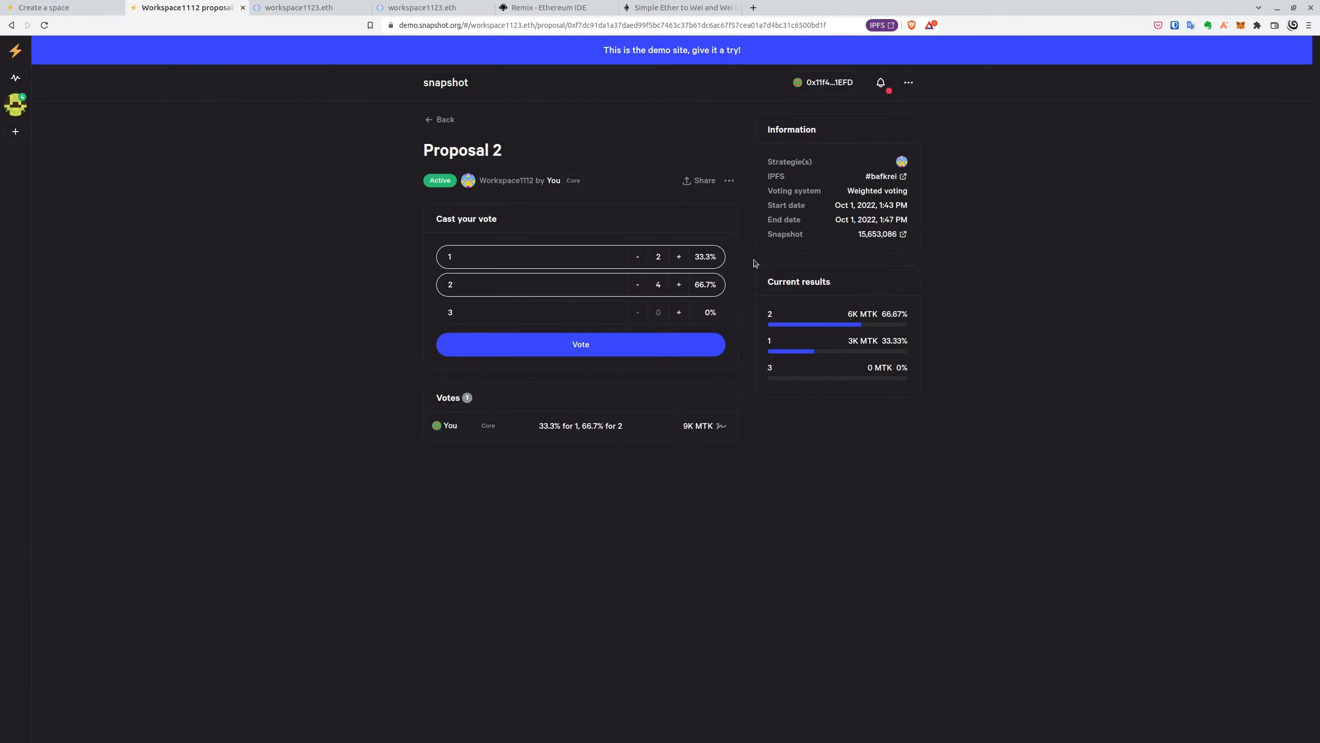